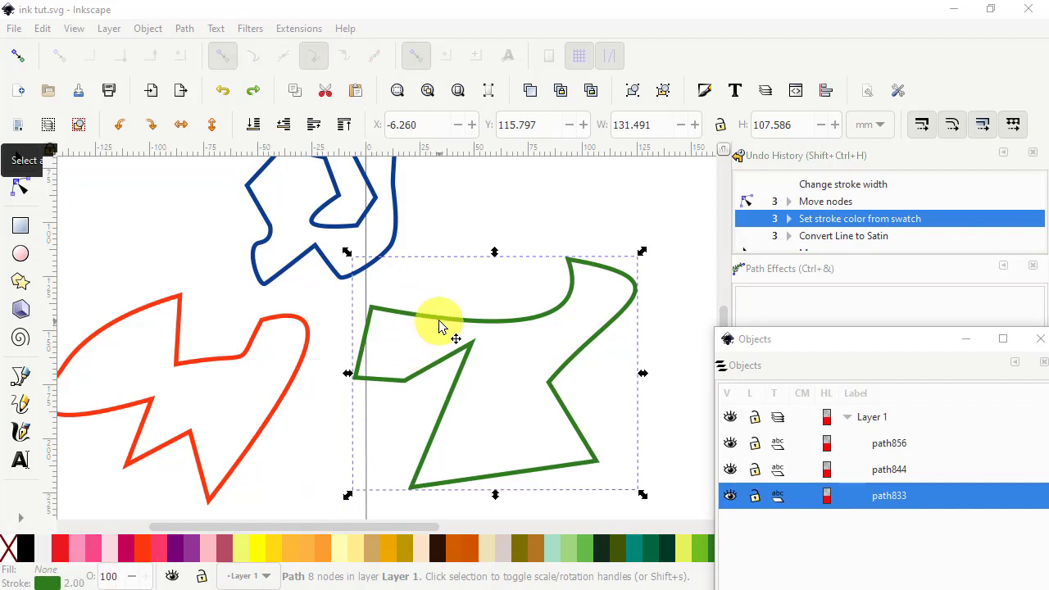
Convert the selected green outline path833 to satin columns with Ink/Stitch's Convert Line to Satin
left_click(300, 33)
mouse_move(343, 234)
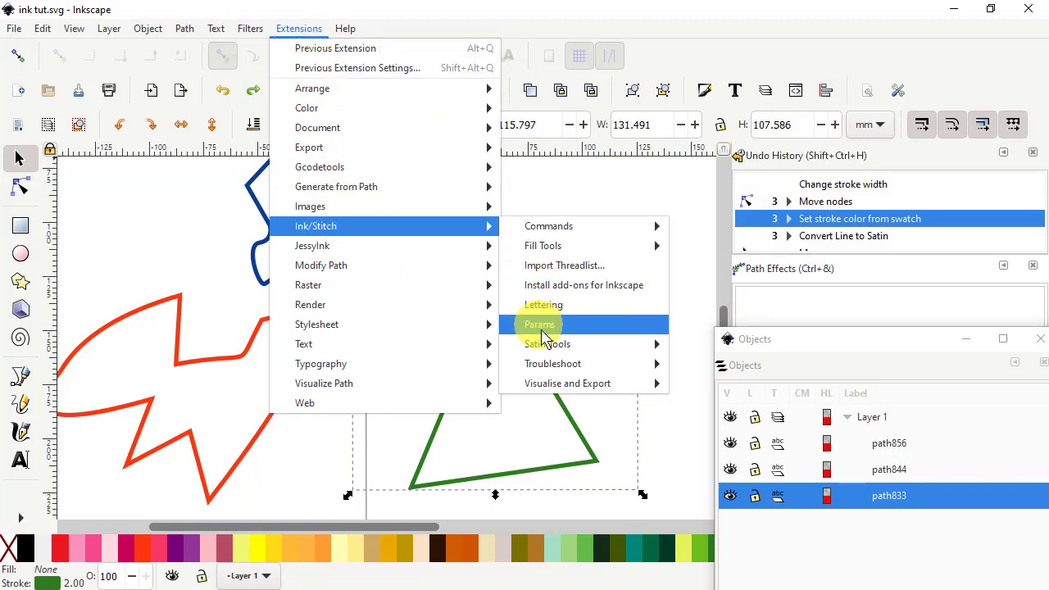
mouse_move(552, 345)
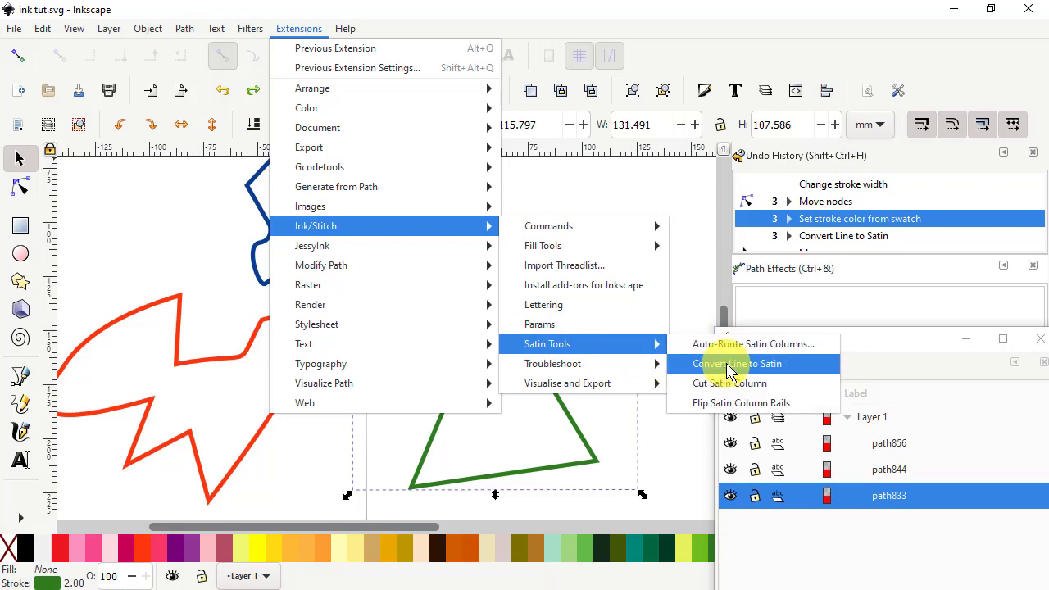
left_click(729, 370)
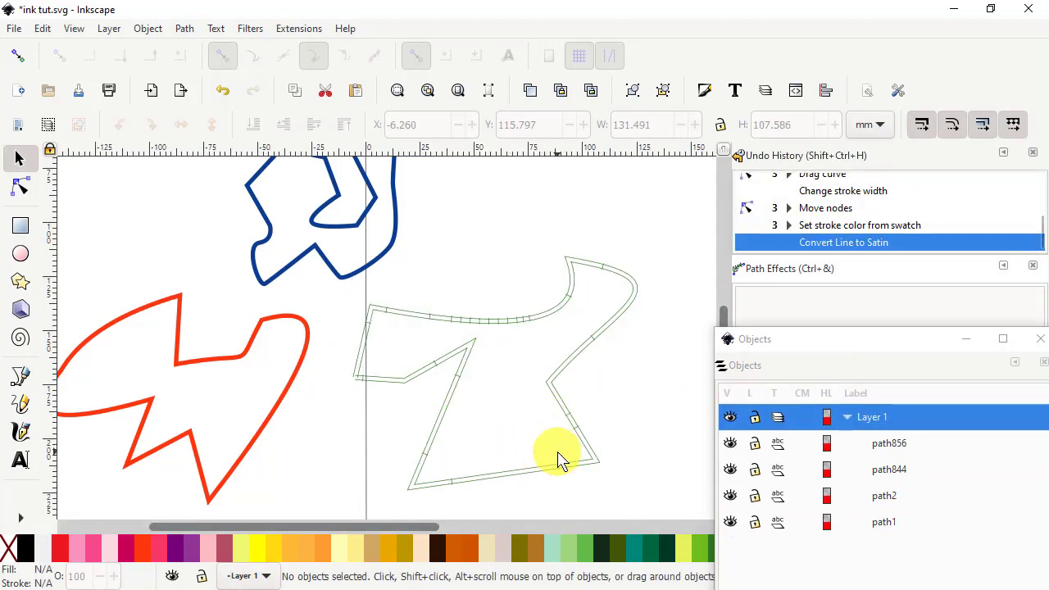
Select each of the two new green satin paths in turn and move the Objects window so its full list shows
left_click(464, 323)
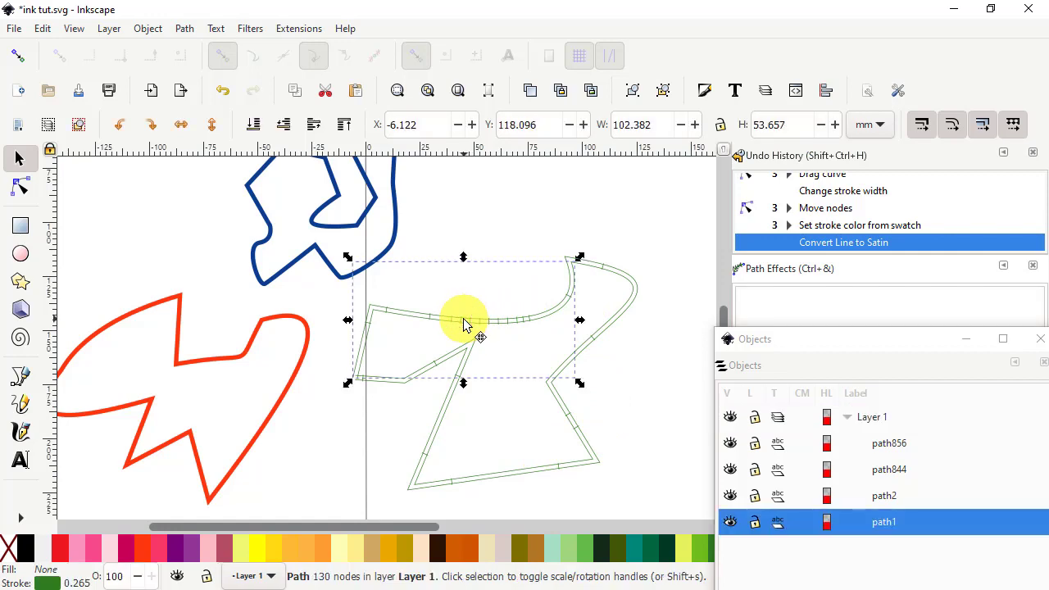
left_click(607, 333)
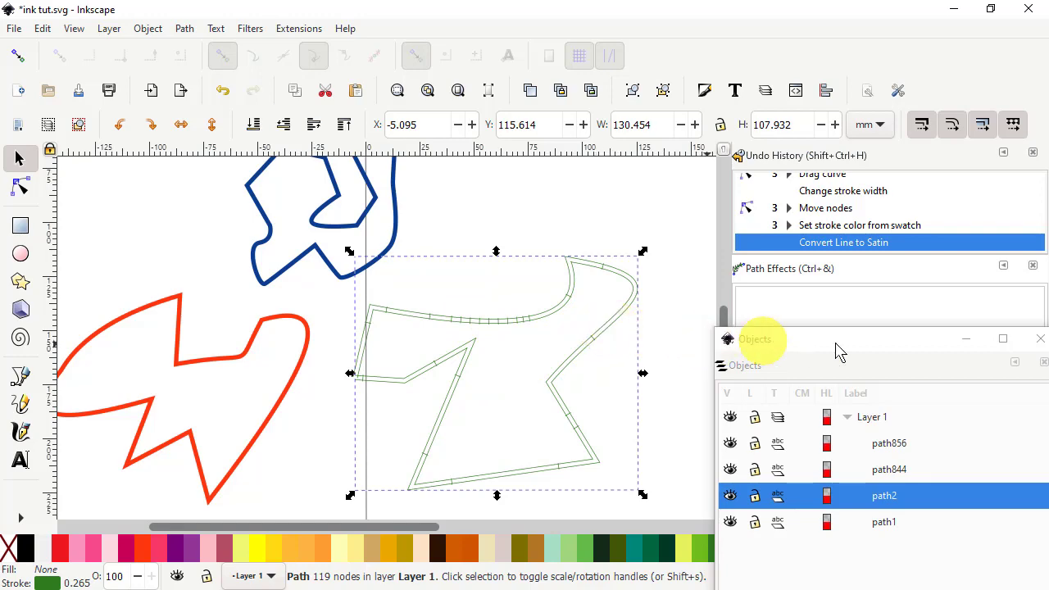
left_click(861, 338)
left_click_drag(860, 339, 849, 45)
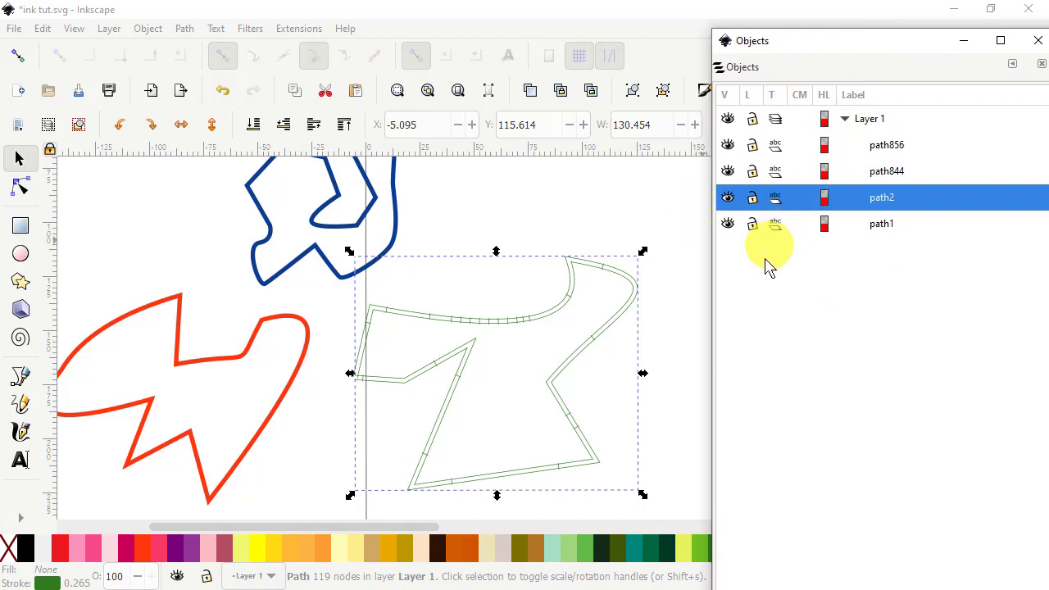
Simulate the stitching of path1 and path2 together in Ink/Stitch, raising the playback speed to 64 stitches/sec
left_click(840, 231)
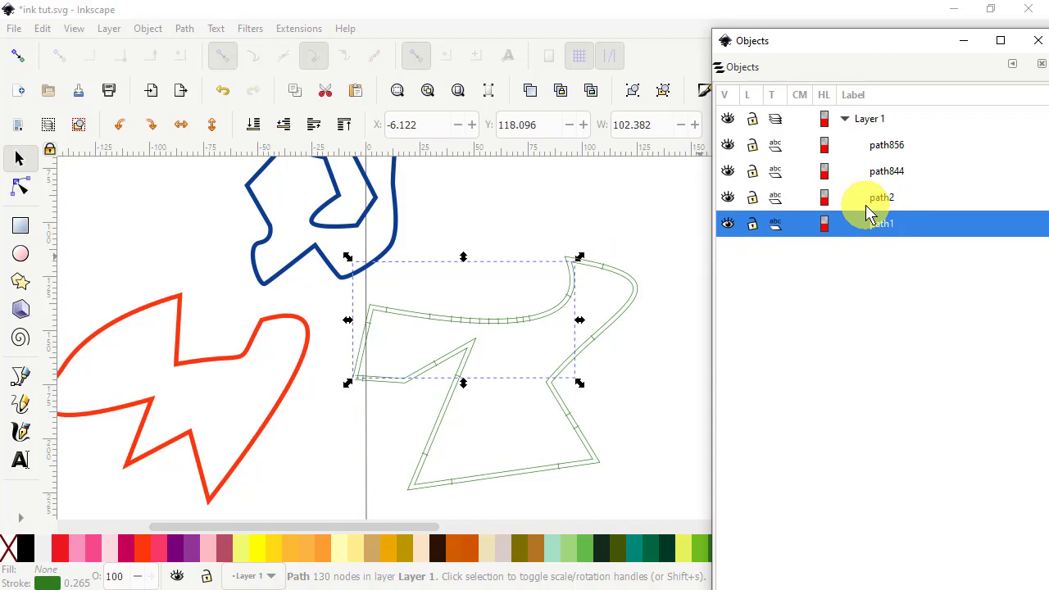
left_click(865, 205, "shift")
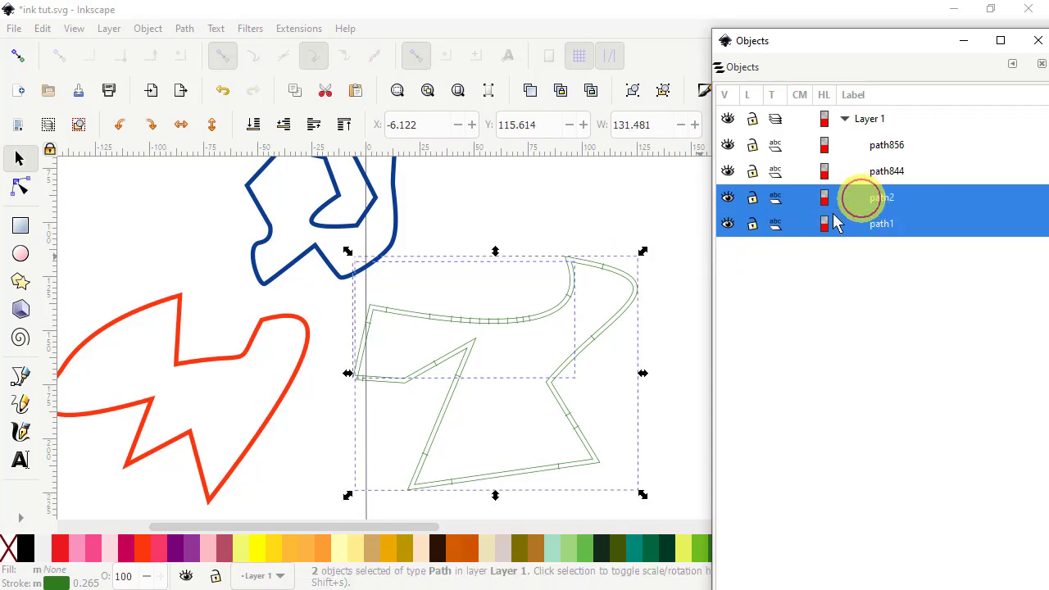
left_click(300, 28)
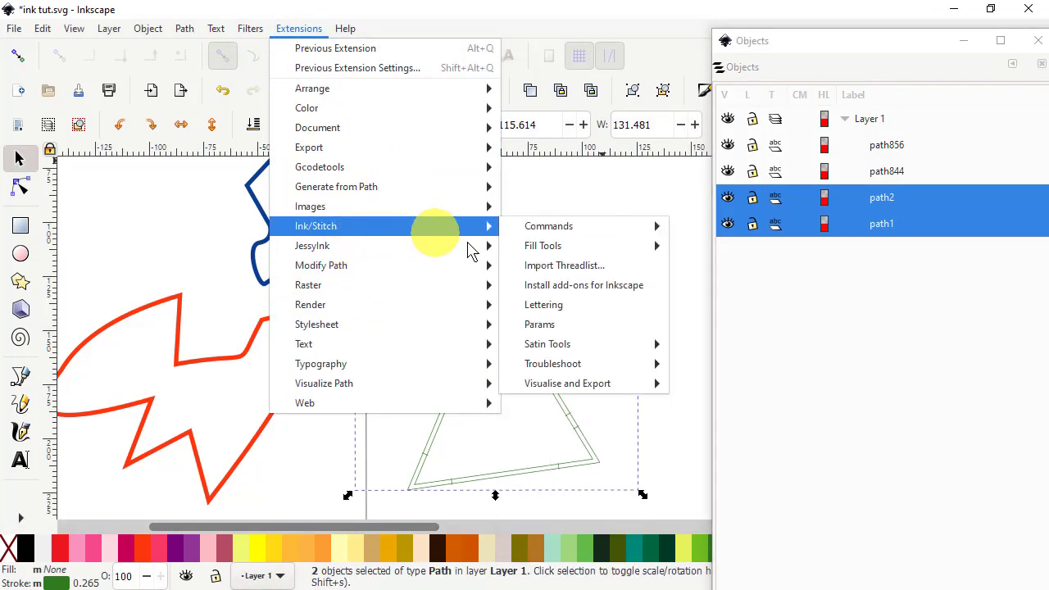
mouse_move(571, 381)
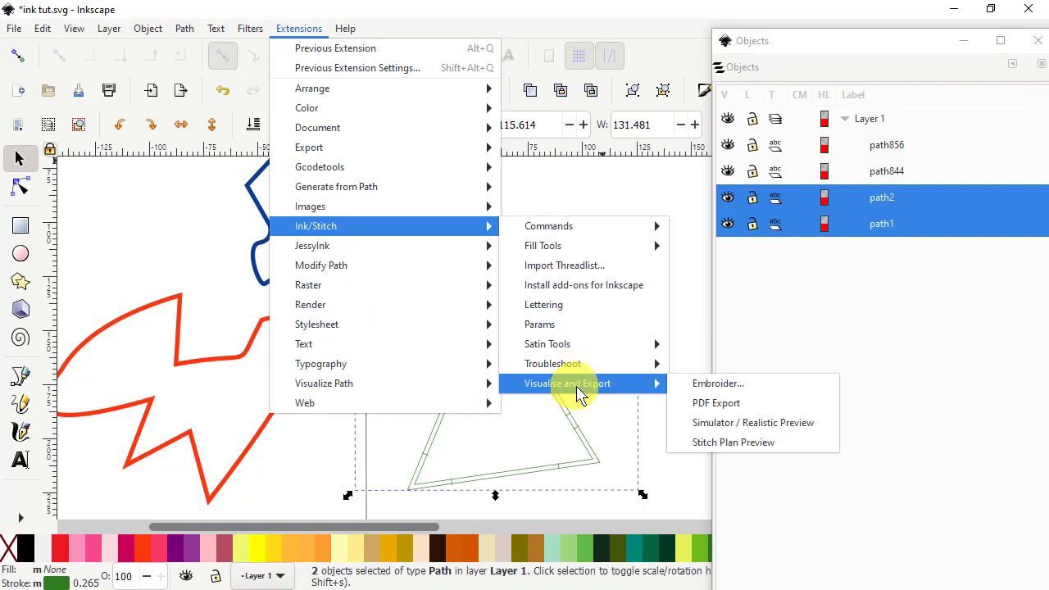
left_click(714, 423)
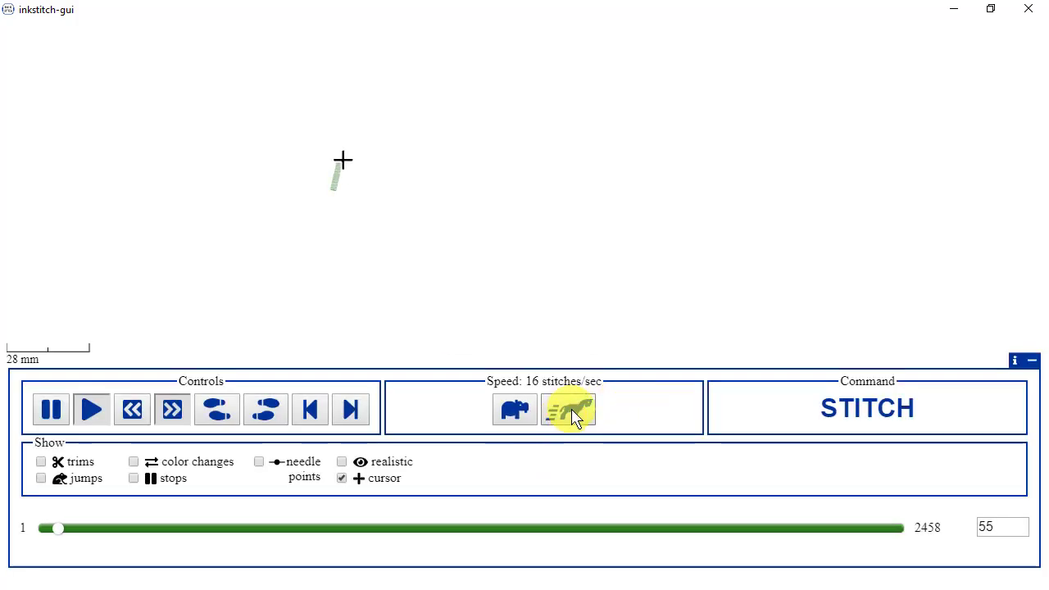
left_click(573, 416)
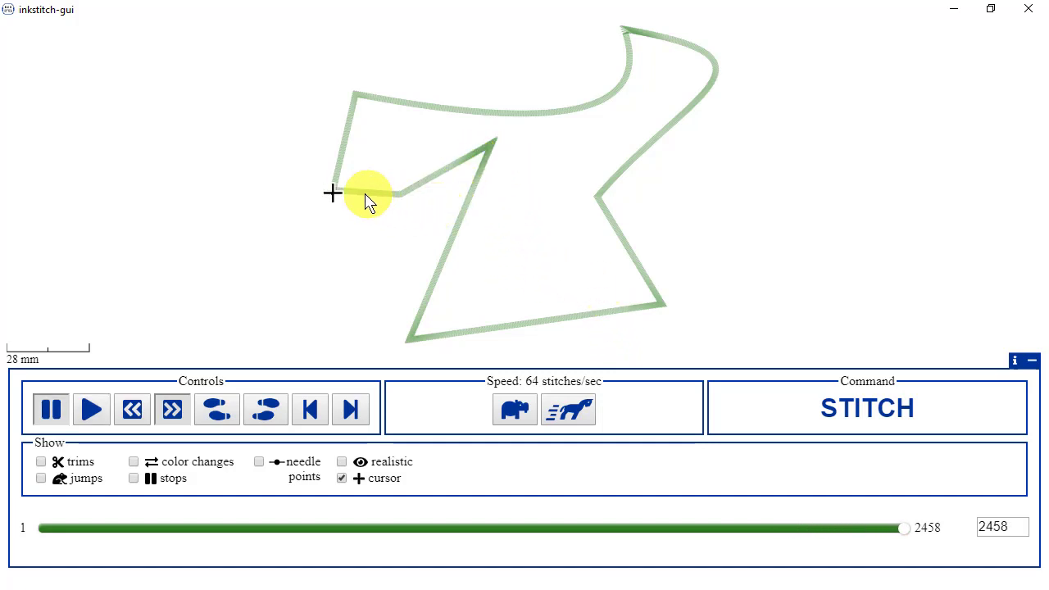
Examine the simulated stitches up close where the two satin paths meet and at the sharp inner point, then close the simulator
scroll(327, 197, "up", 1)
scroll(327, 197, "up", 10)
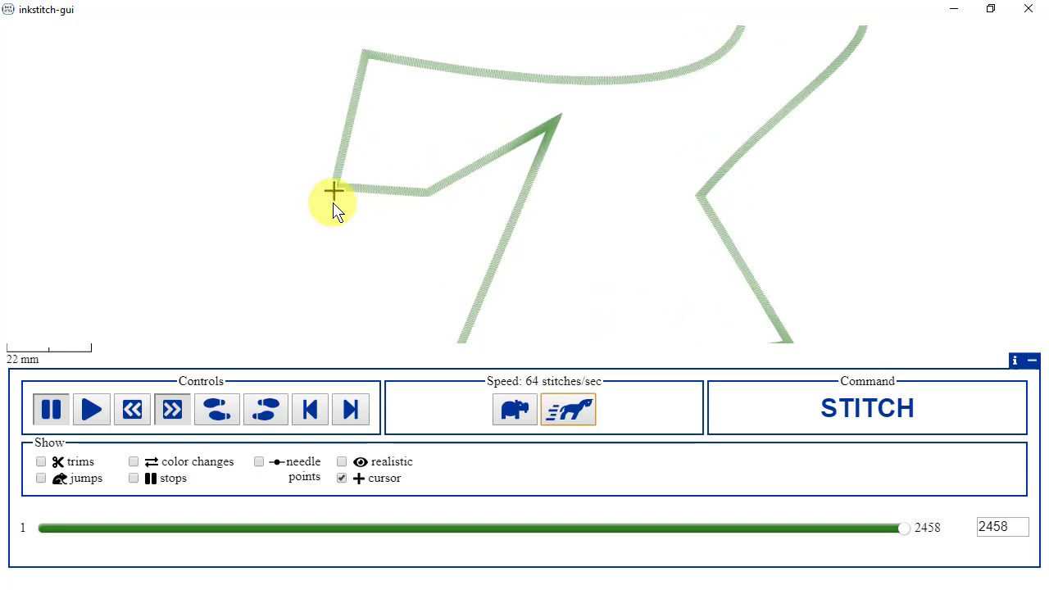
scroll(329, 196, "up", 5)
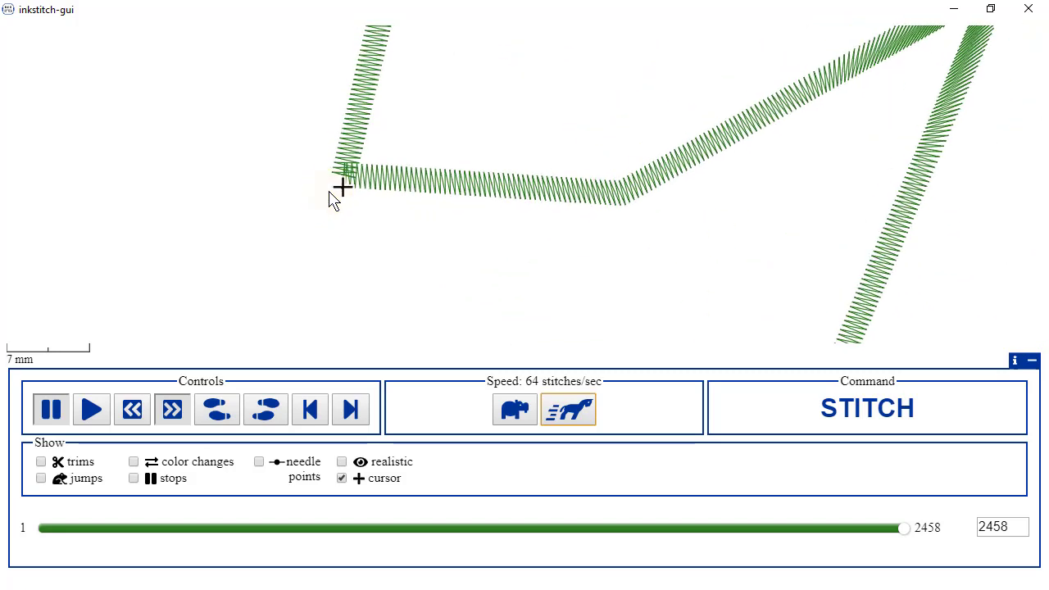
scroll(320, 182, "up", 2)
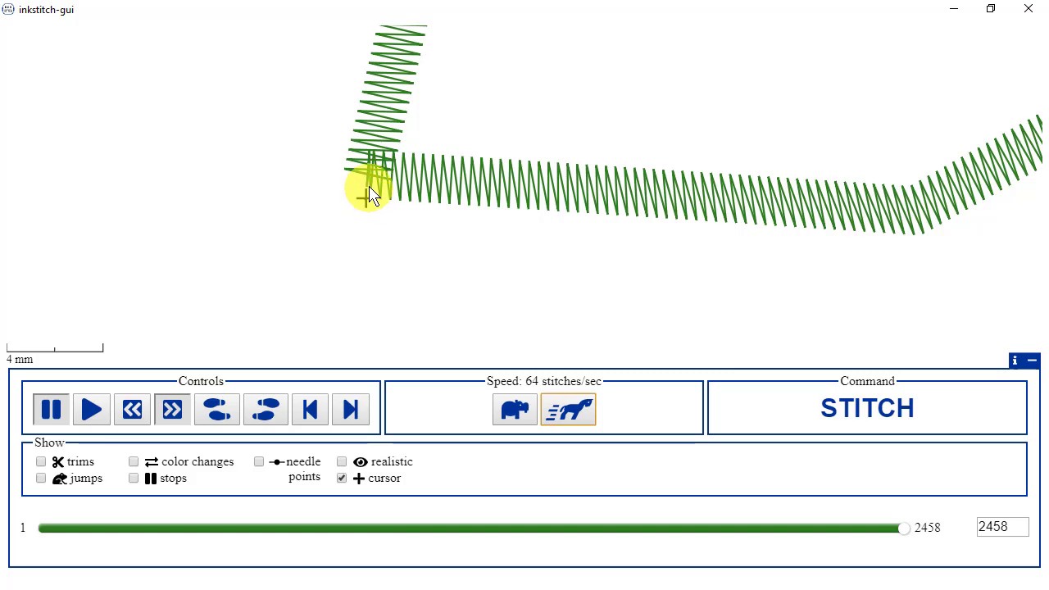
scroll(368, 185, "down", 6)
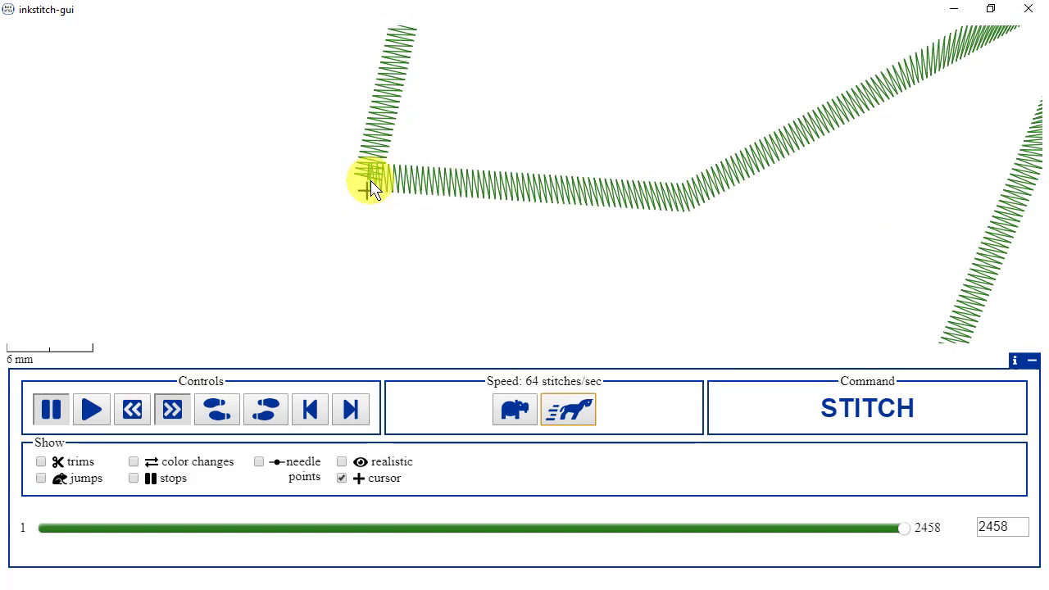
scroll(367, 187, "down", 5)
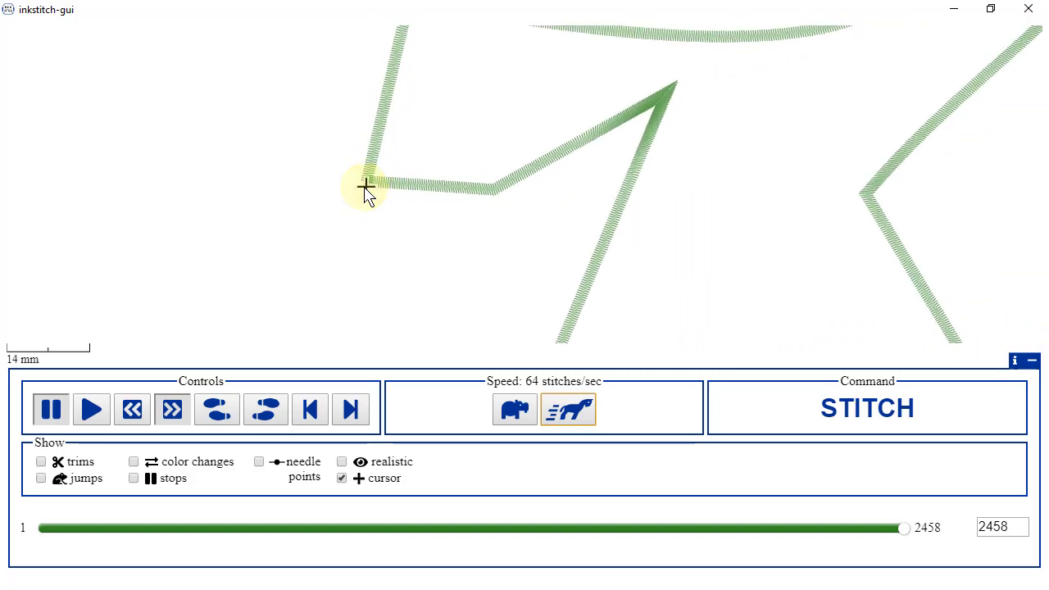
scroll(665, 88, "up", 4)
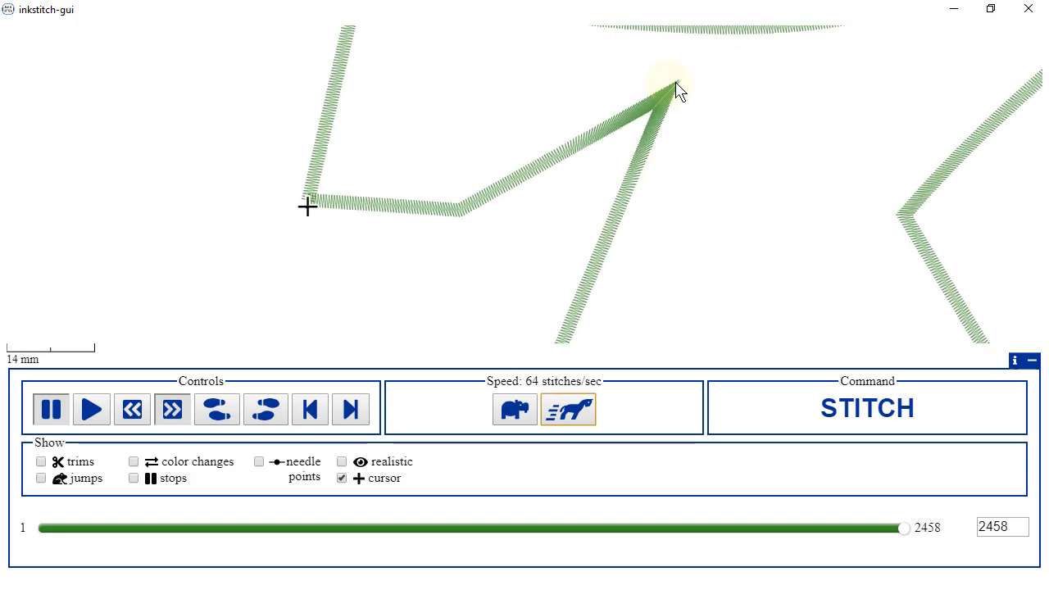
scroll(670, 102, "up", 3)
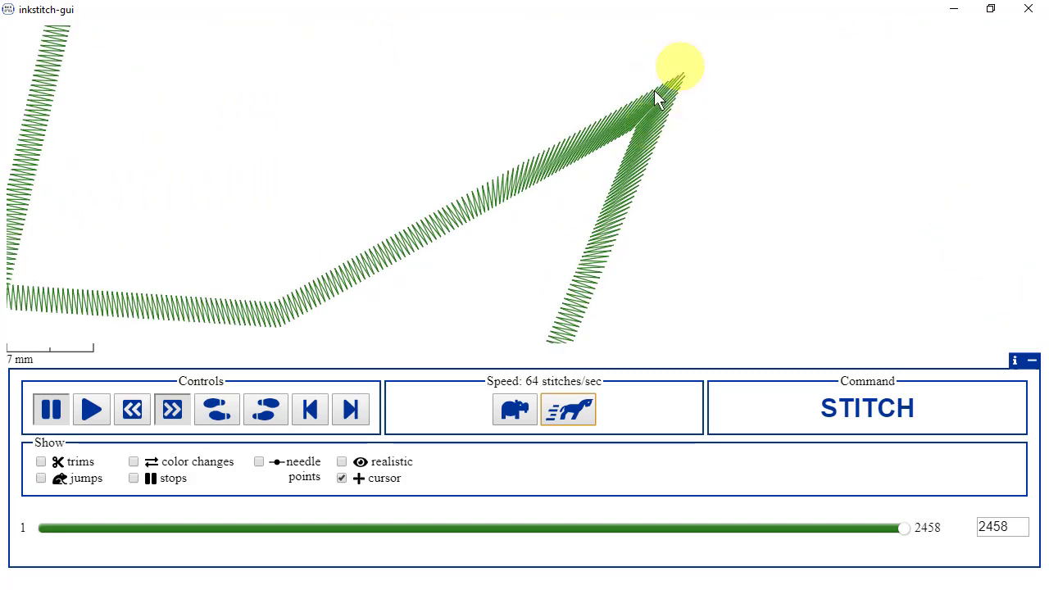
scroll(410, 258, "down", 2)
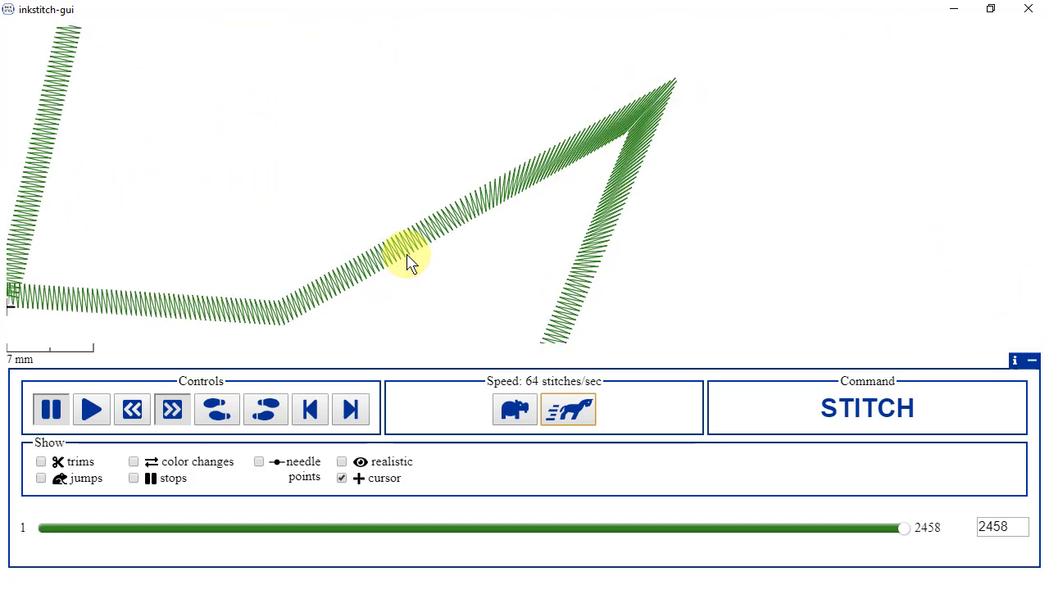
scroll(414, 258, "down", 3)
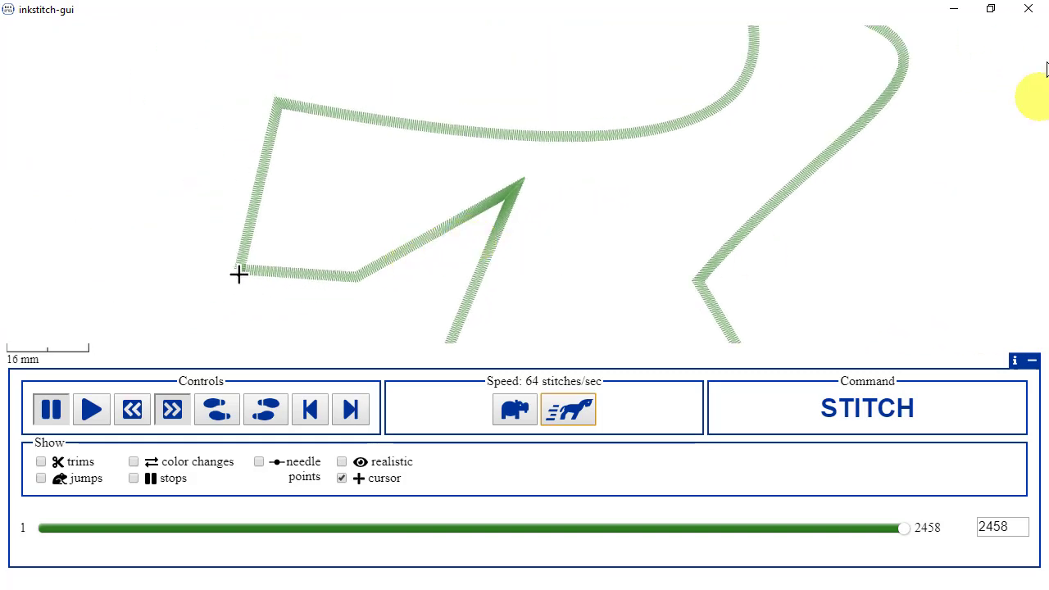
left_click(1030, 9)
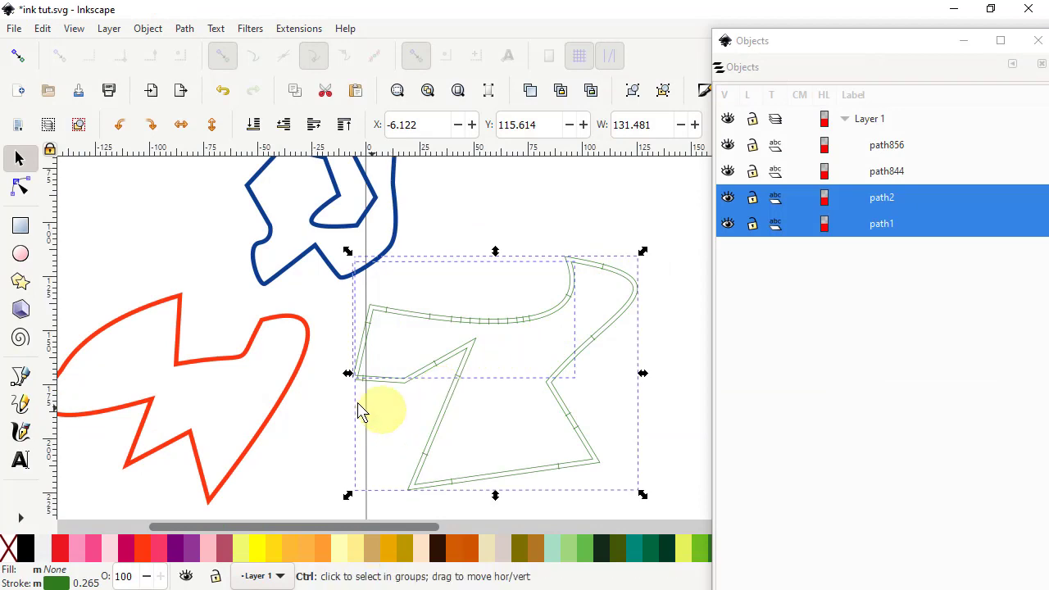
Bring the outer-rail end nodes of path1 and path2 together at their open corner, at about X -6.25, Y 172.5 mm
scroll(363, 412, "up", 5)
scroll(337, 271, "up", 3)
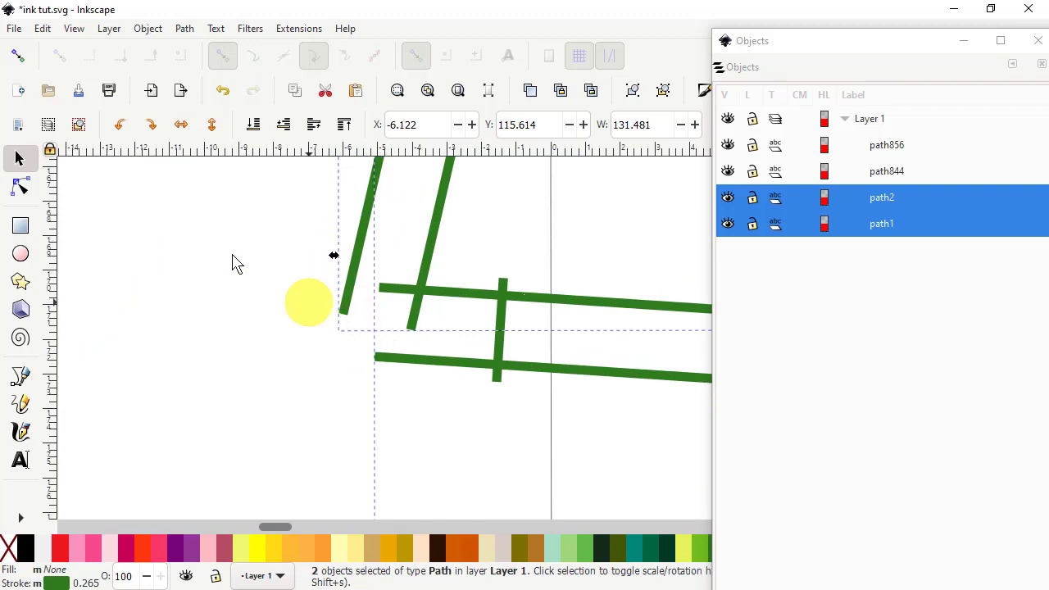
left_click(20, 189)
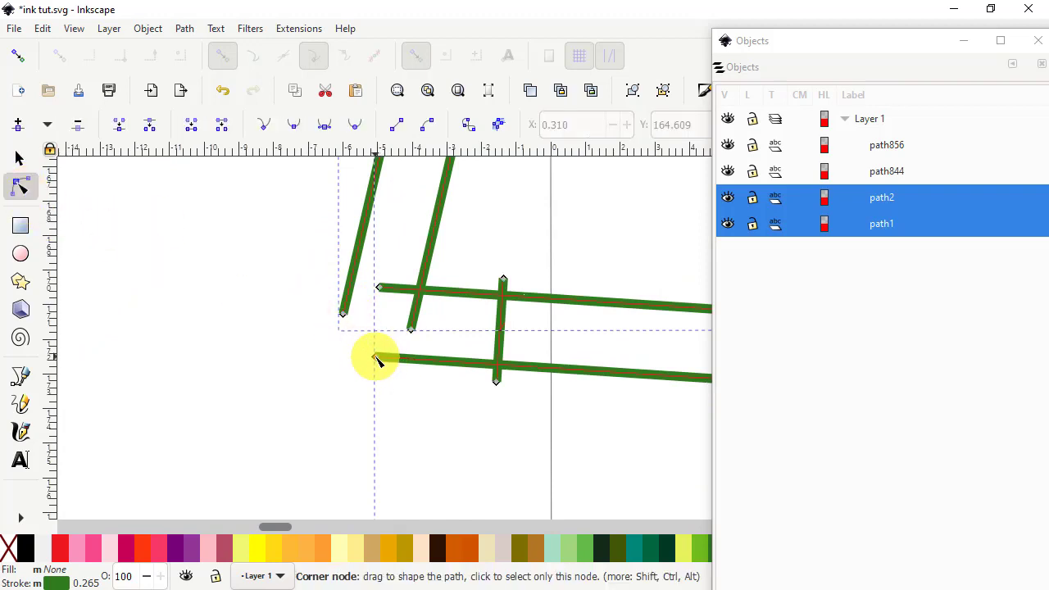
left_click_drag(373, 358, 334, 355)
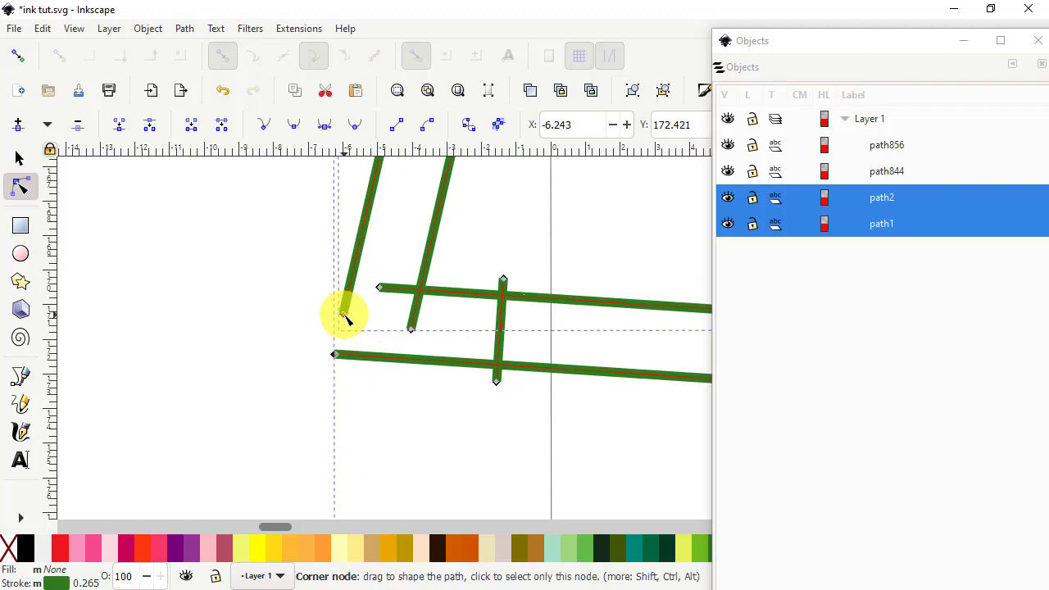
left_click_drag(345, 318, 335, 350)
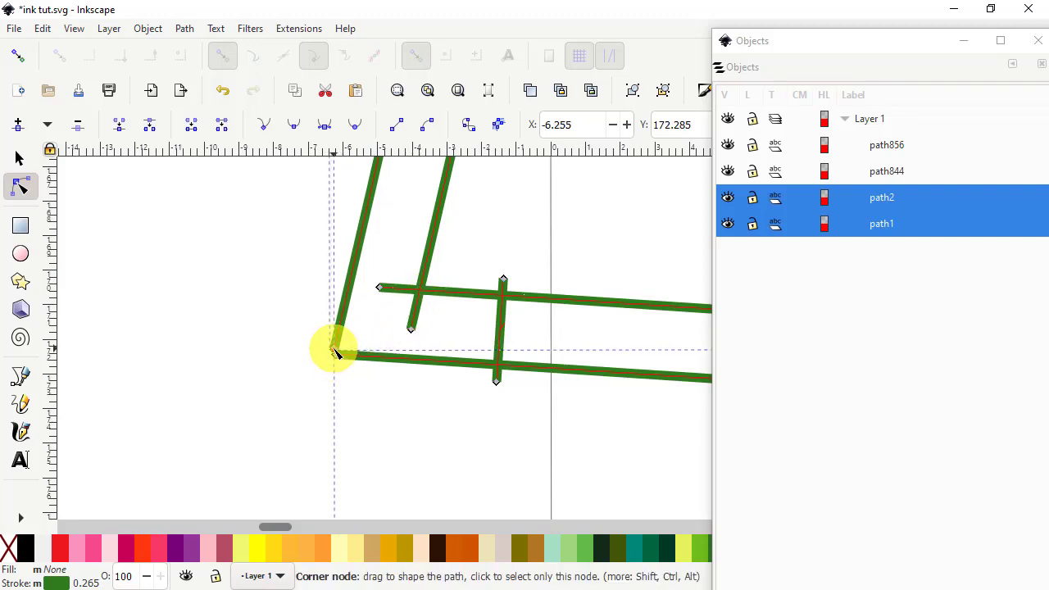
left_click_drag(334, 351, 334, 361)
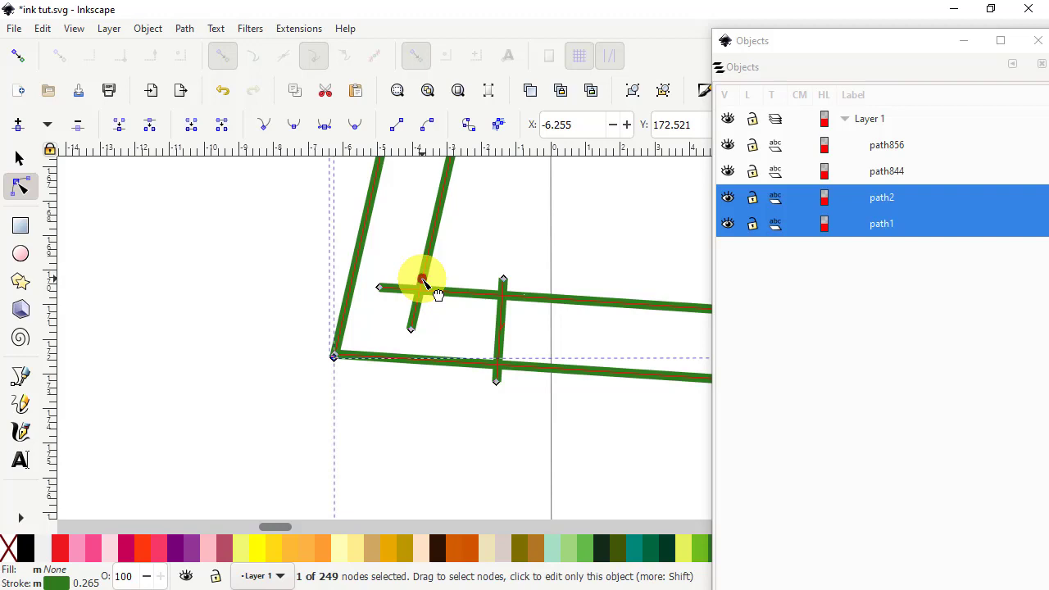
Add two nodes to path1's inner rail near its crossing with path2, and move that rail's end node to the joined outer corner
double_click(424, 283)
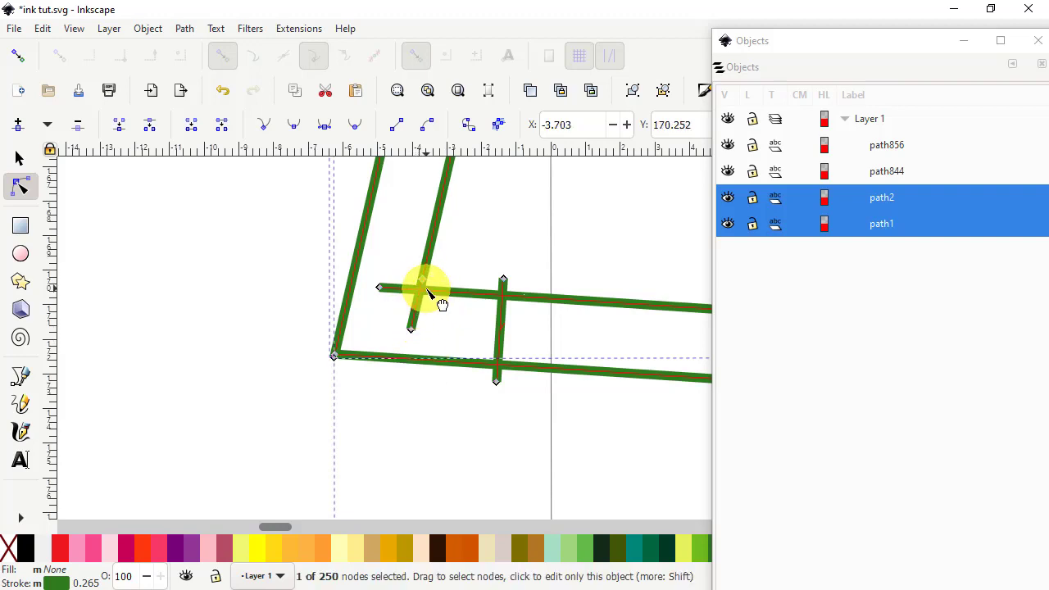
left_click(426, 288, "shift")
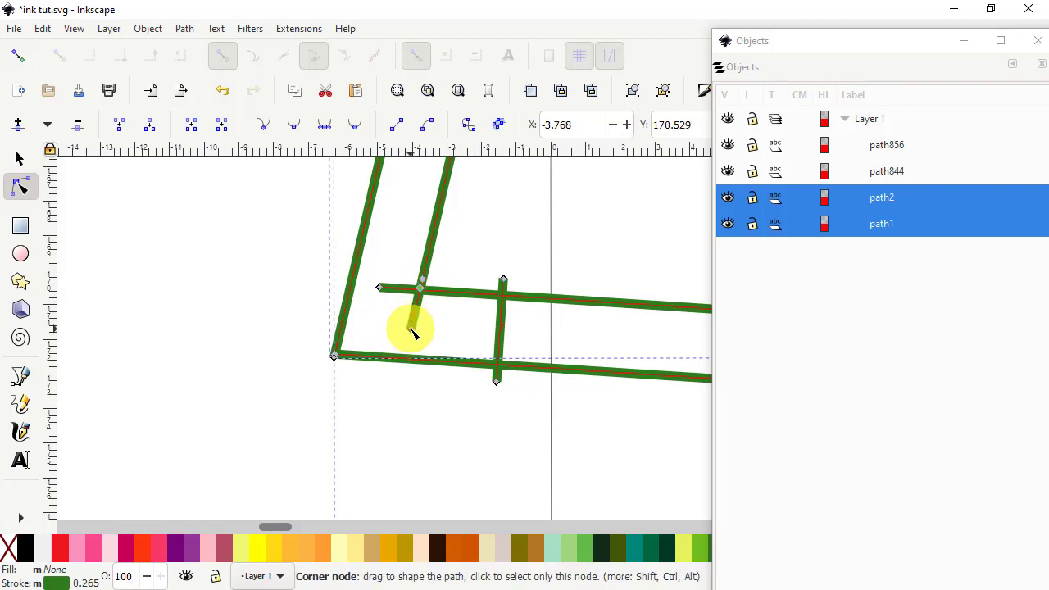
left_click_drag(413, 331, 335, 358)
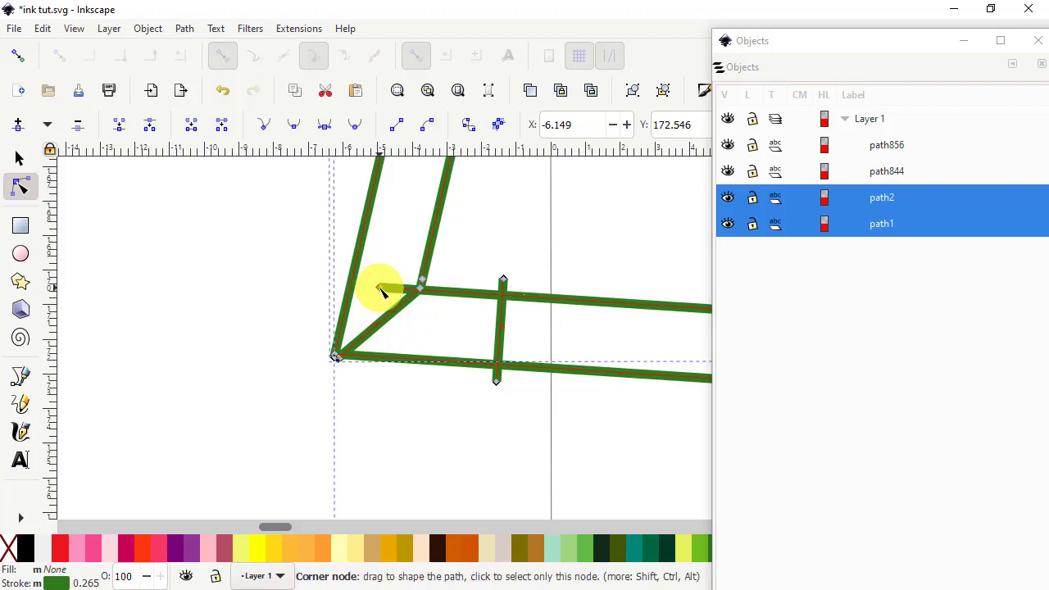
Mitre path2's inner rail by adding a node near the crossing, moving its end node to the outer corner and aligning the new node with path1's bend
mouse_move(379, 289)
left_mouse_down()
mouse_move(382, 304)
mouse_move(381, 286)
left_mouse_up()
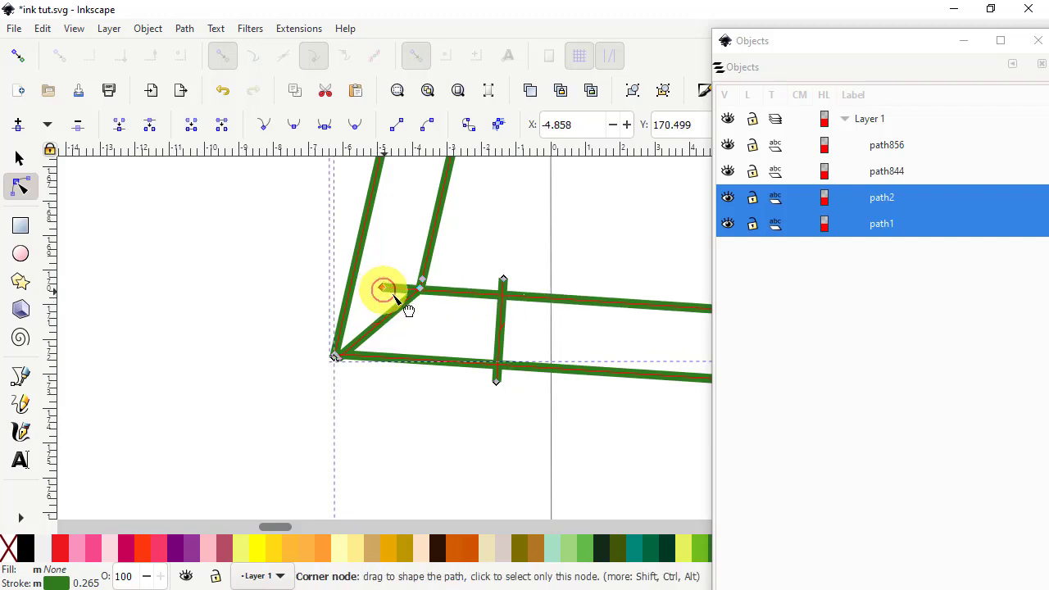
left_click(435, 293)
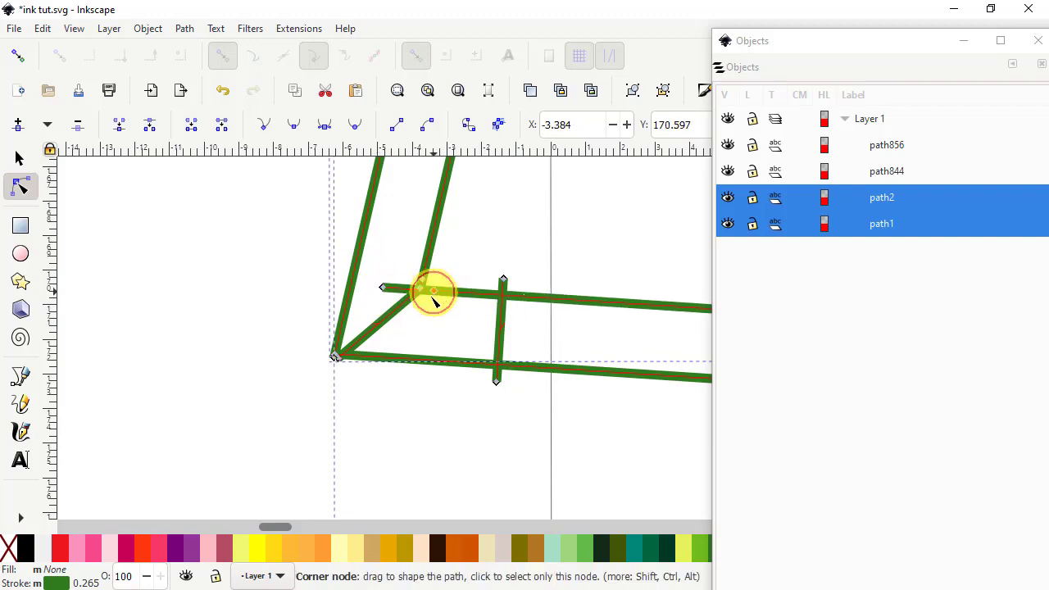
left_click(380, 291)
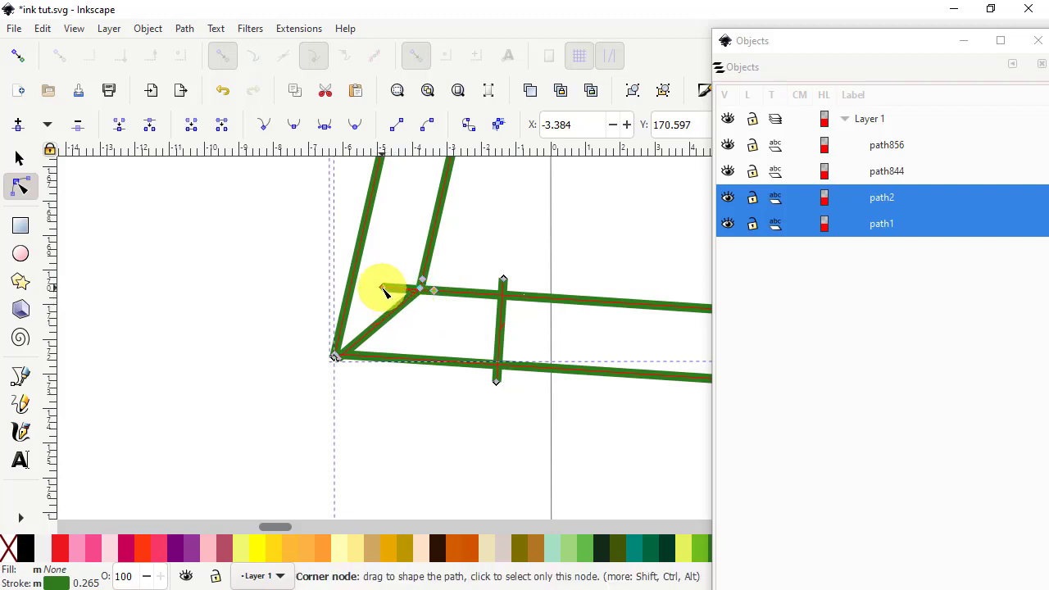
left_click_drag(385, 291, 335, 355)
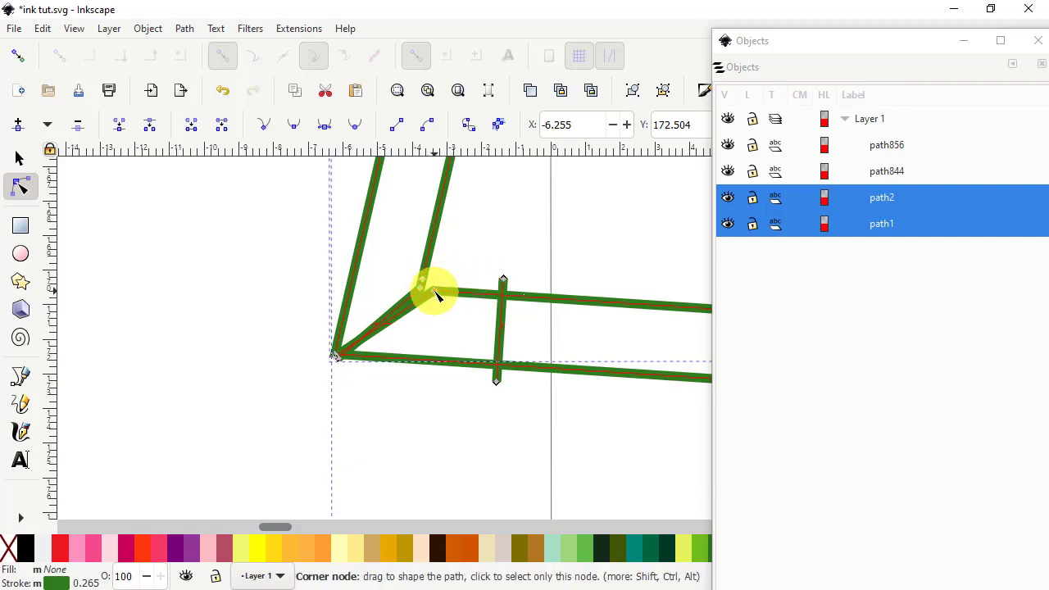
left_click_drag(422, 285, 417, 291)
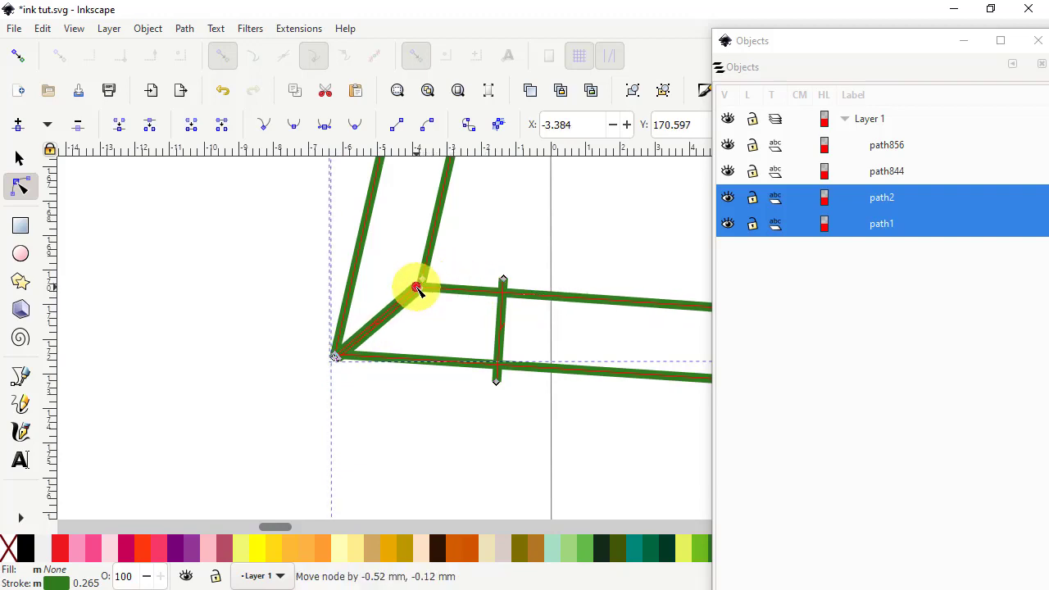
Align path2's new inner-rail node with path1's bend at the mitred corner, at about X -3.9, Y 170.5 mm
left_click_drag(415, 288, 416, 287)
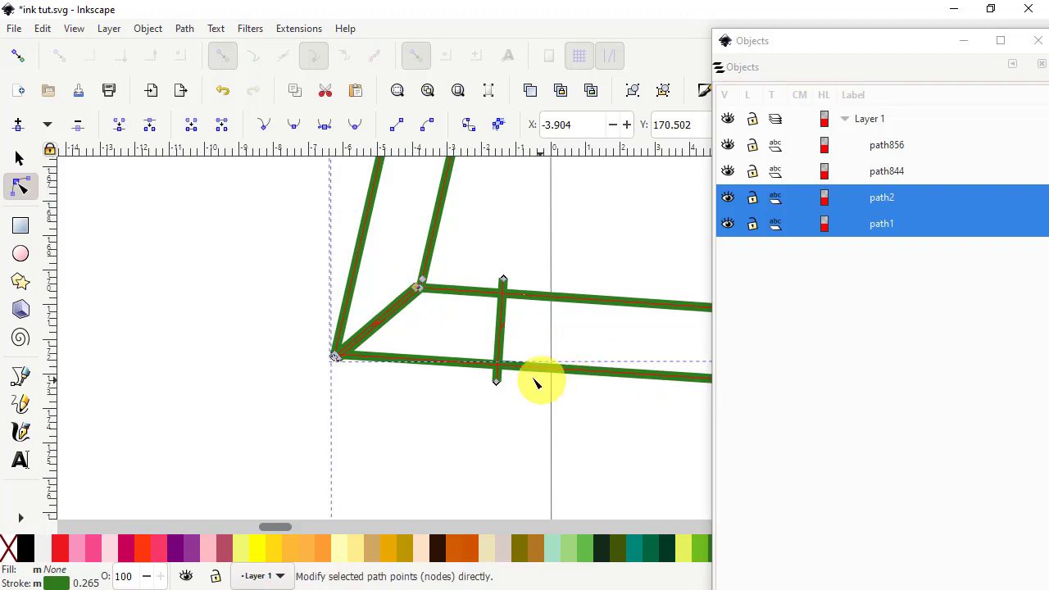
scroll(423, 428, "down", 6)
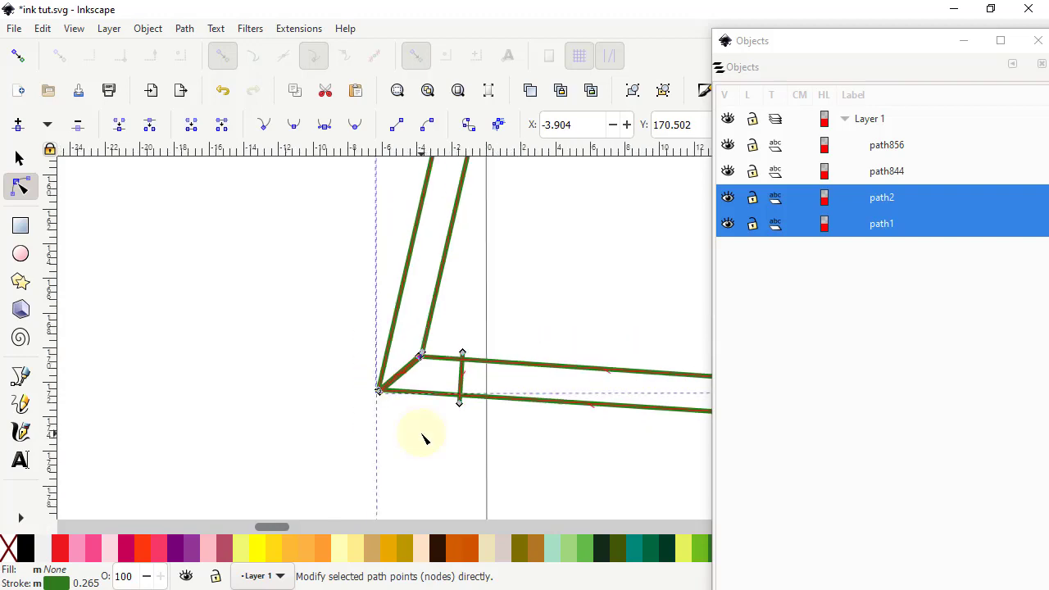
scroll(508, 442, "down", 1)
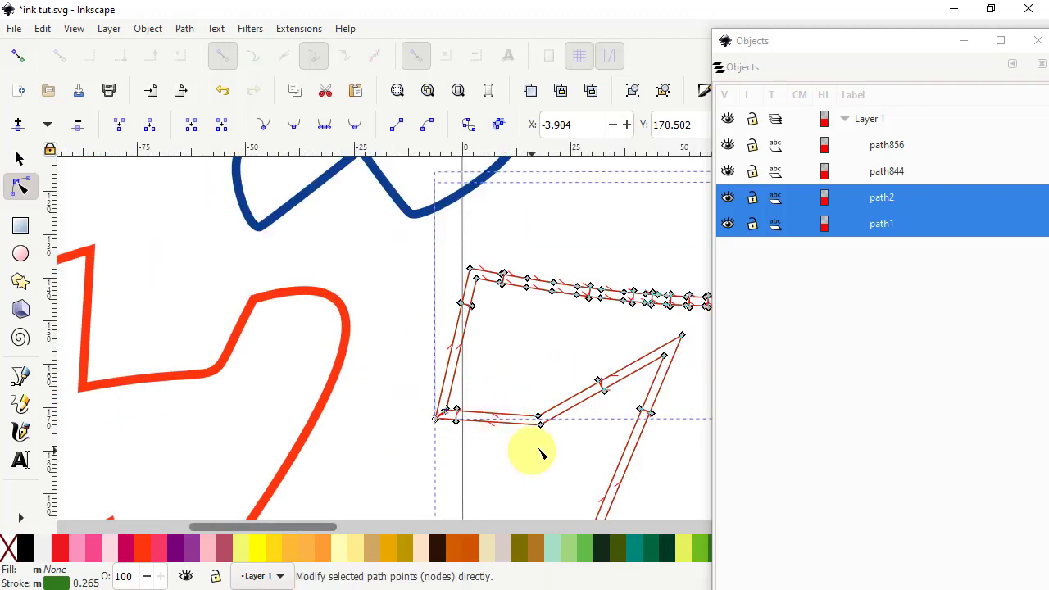
Run the Ink/Stitch simulation of path1 and path2 at a speed of 512 stitches/sec
left_click(293, 32)
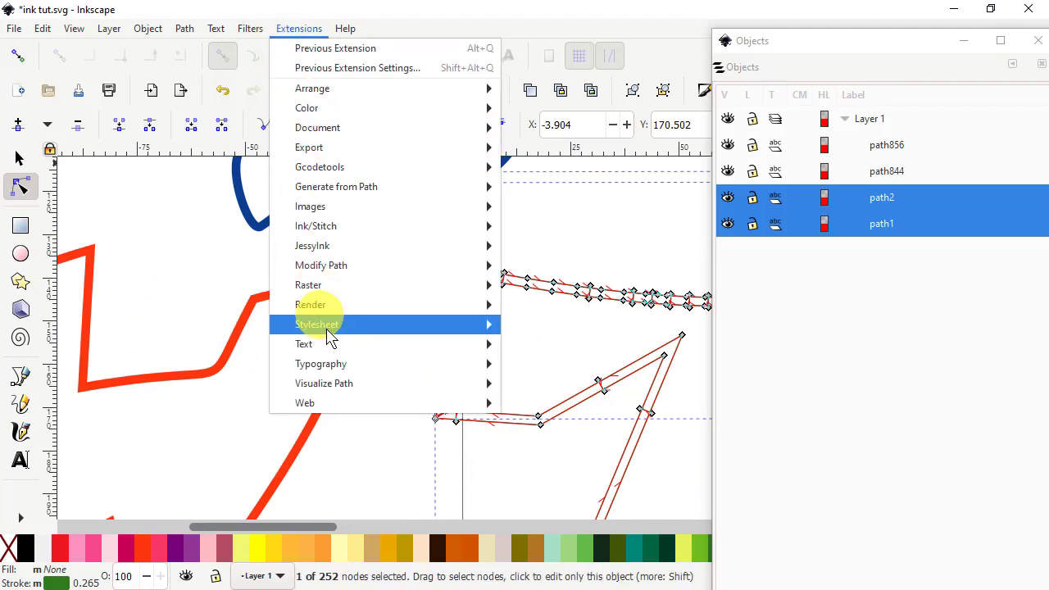
mouse_move(341, 228)
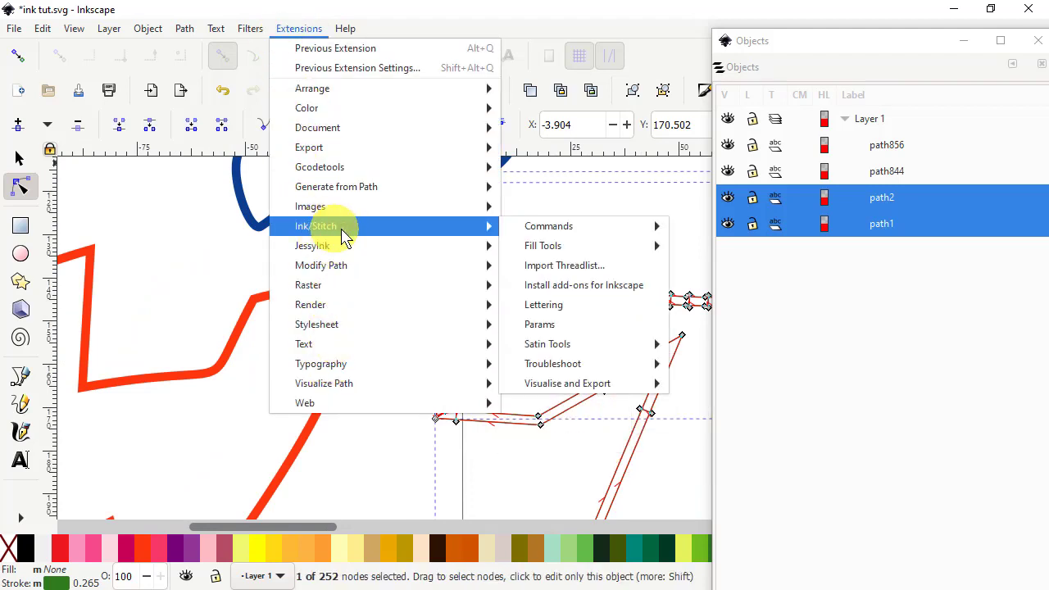
mouse_move(555, 388)
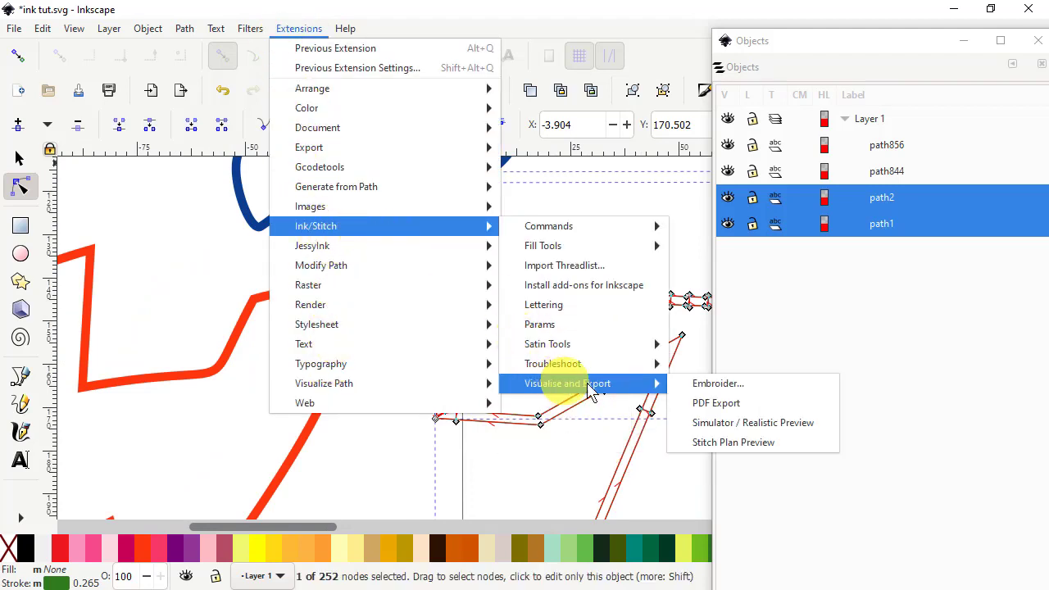
left_click(719, 426)
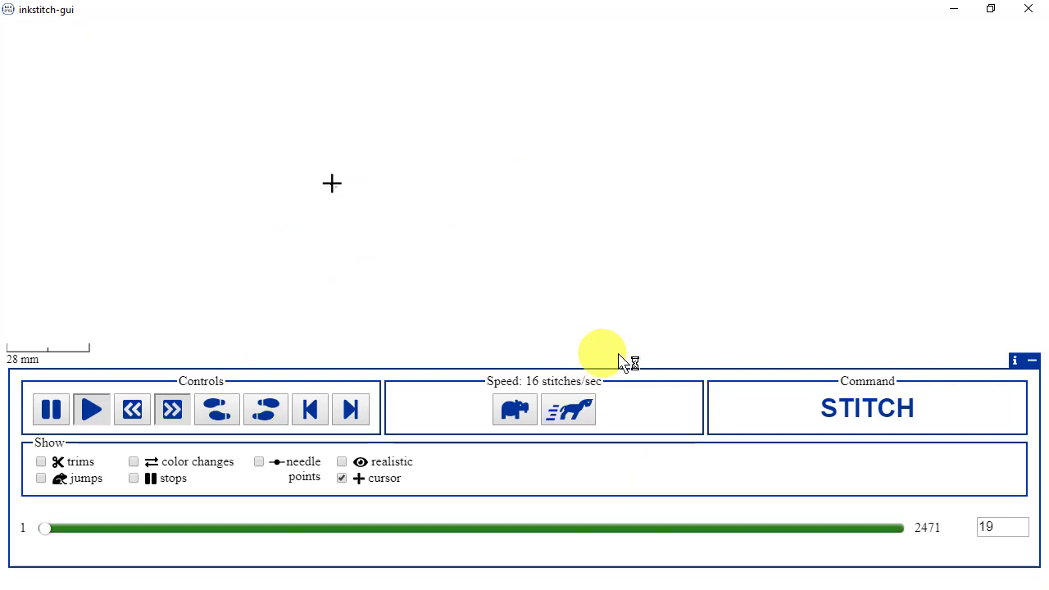
left_click(574, 408)
left_click(573, 408)
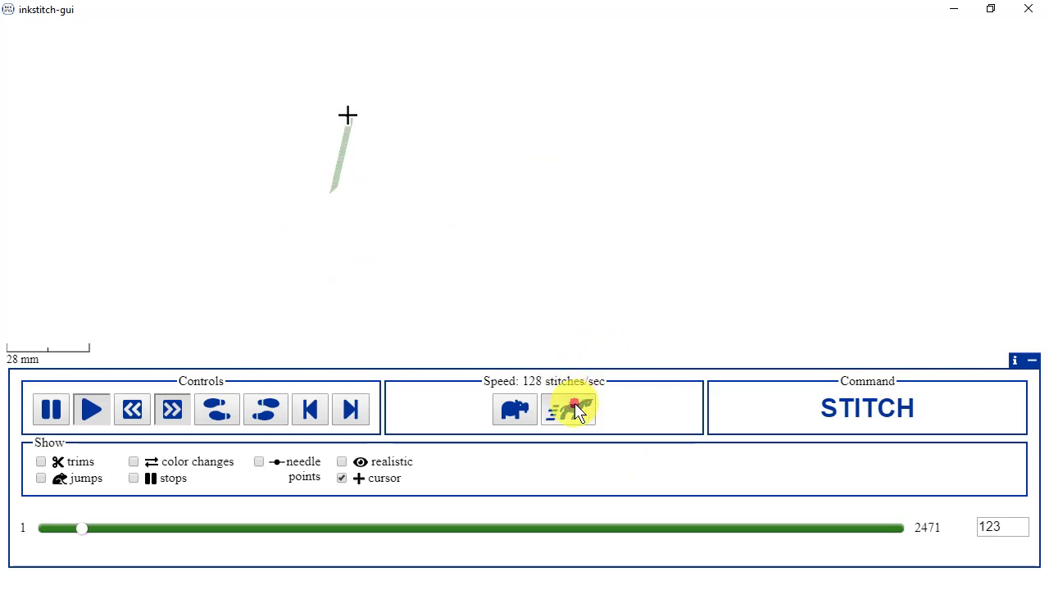
left_click(574, 408)
left_click(574, 408)
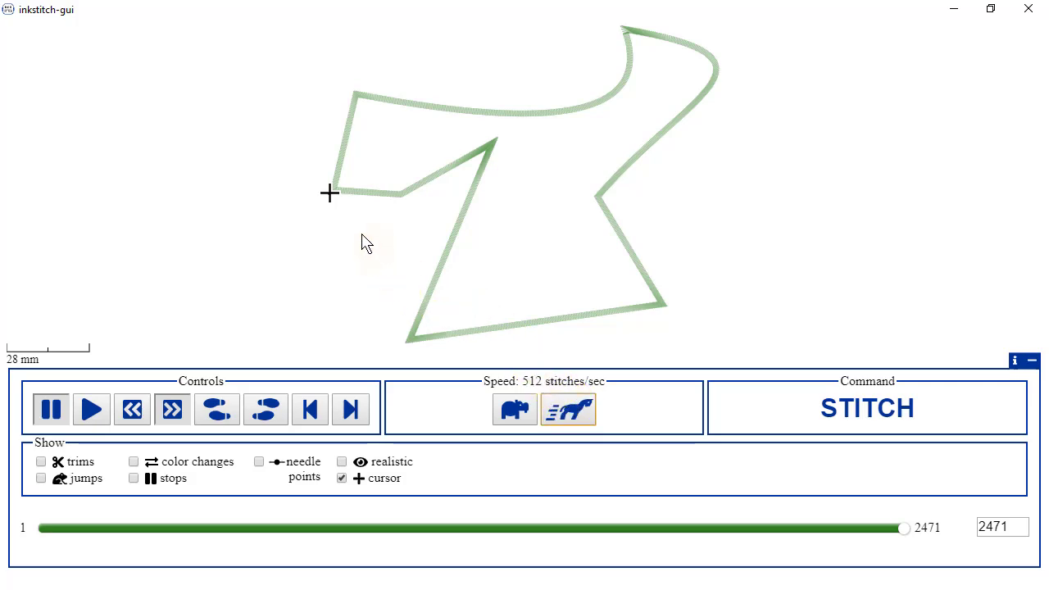
Examine the simulated stitches at the mitred corner, the sharp inner point and the upper joint, then close the simulator
scroll(327, 194, "up", 5)
scroll(321, 185, "up", 5)
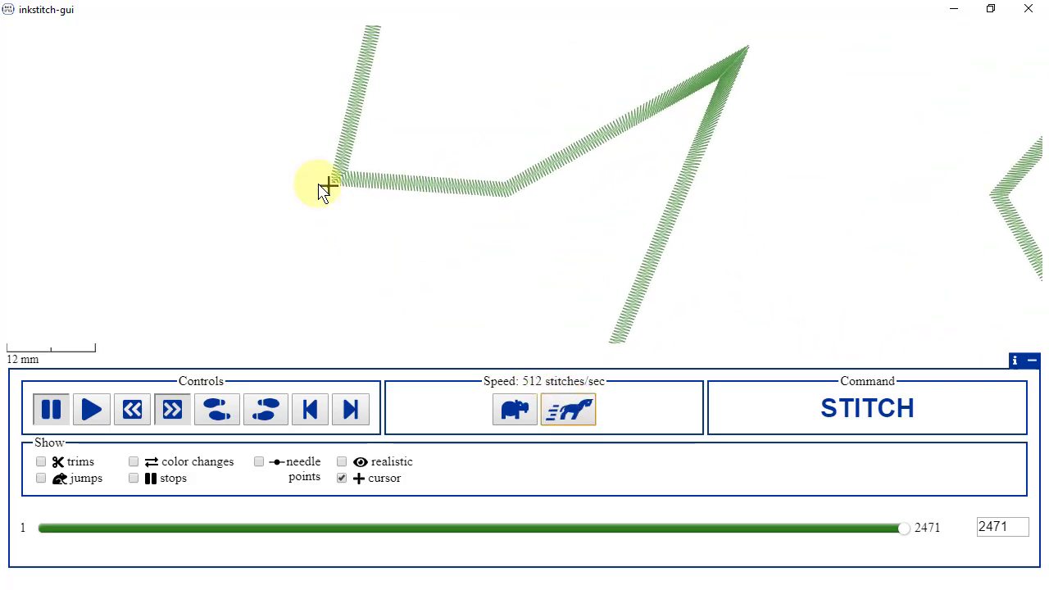
scroll(326, 186, "up", 4)
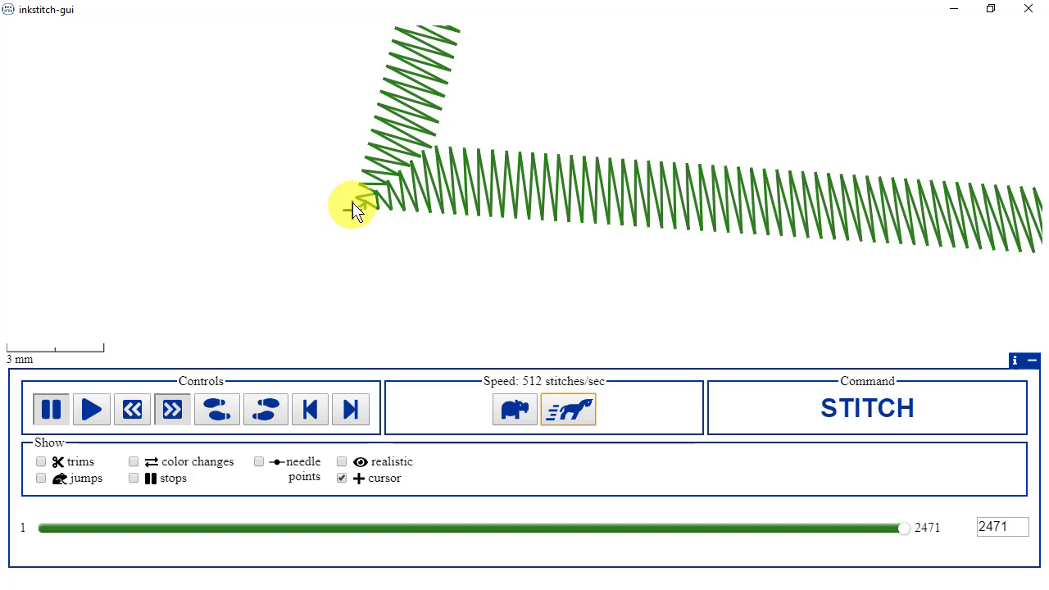
scroll(445, 185, "down", 3)
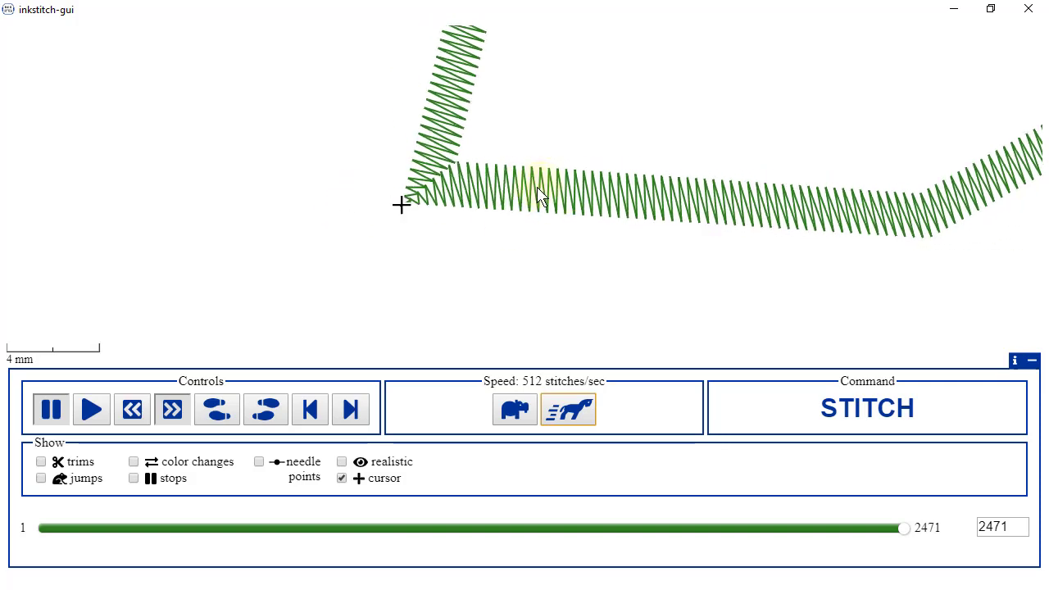
scroll(568, 201, "down", 3)
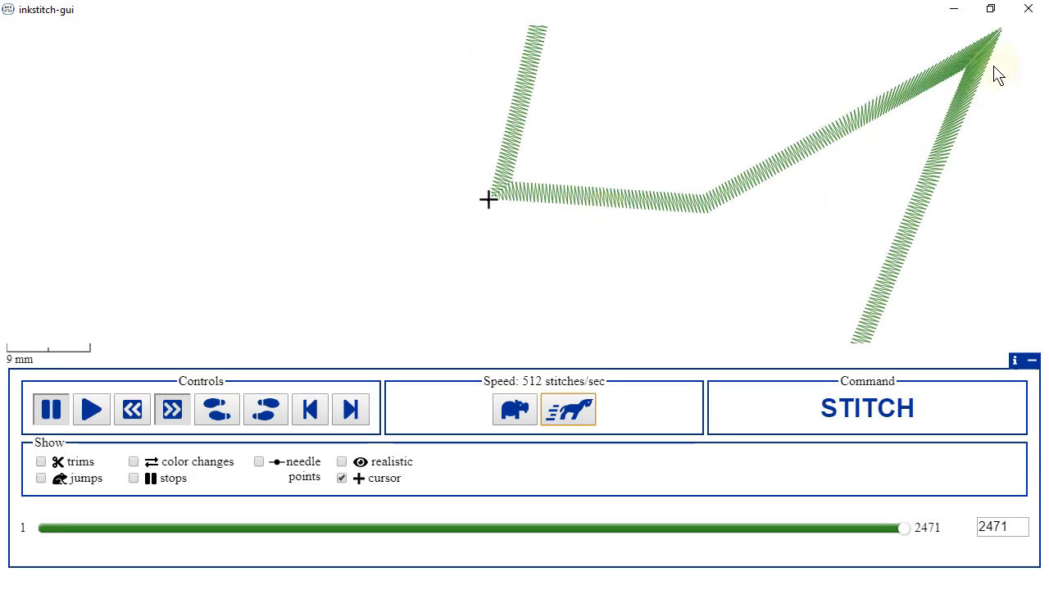
left_click_drag(960, 42, 808, 213)
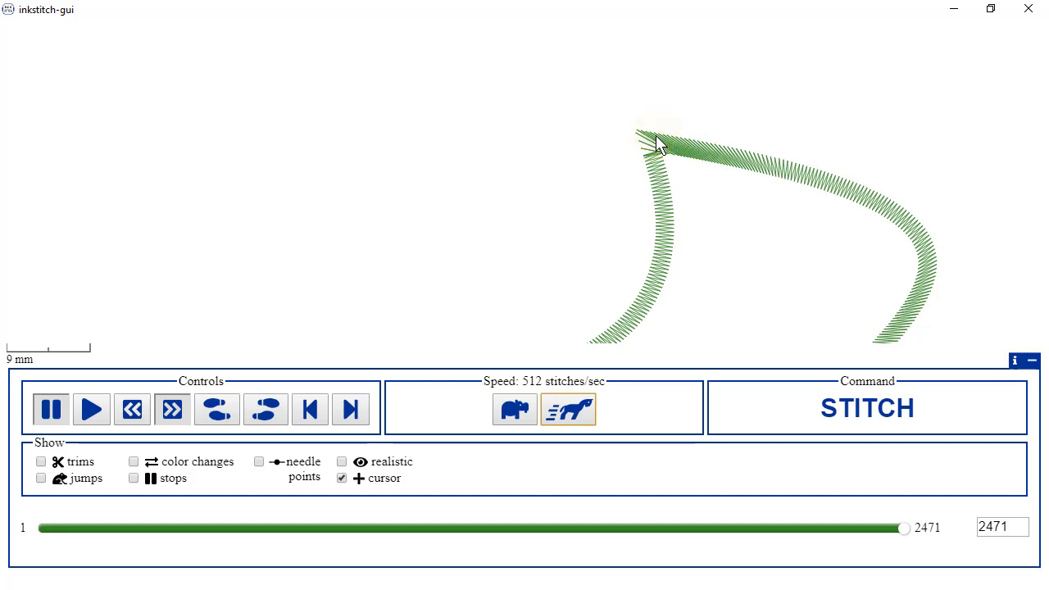
scroll(658, 147, "down", 3)
scroll(663, 157, "down", 1)
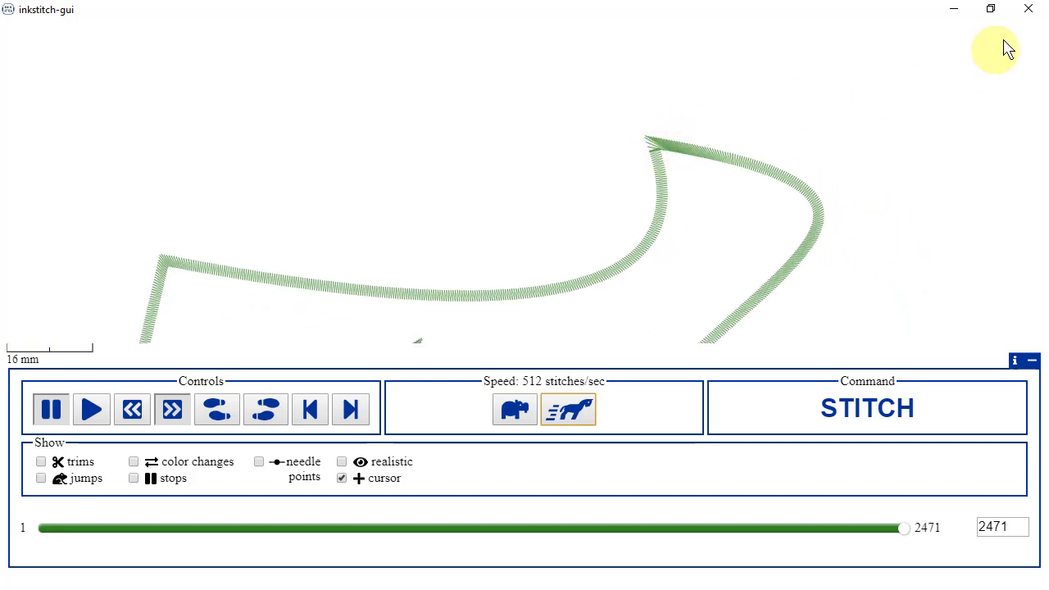
left_click(1031, 8)
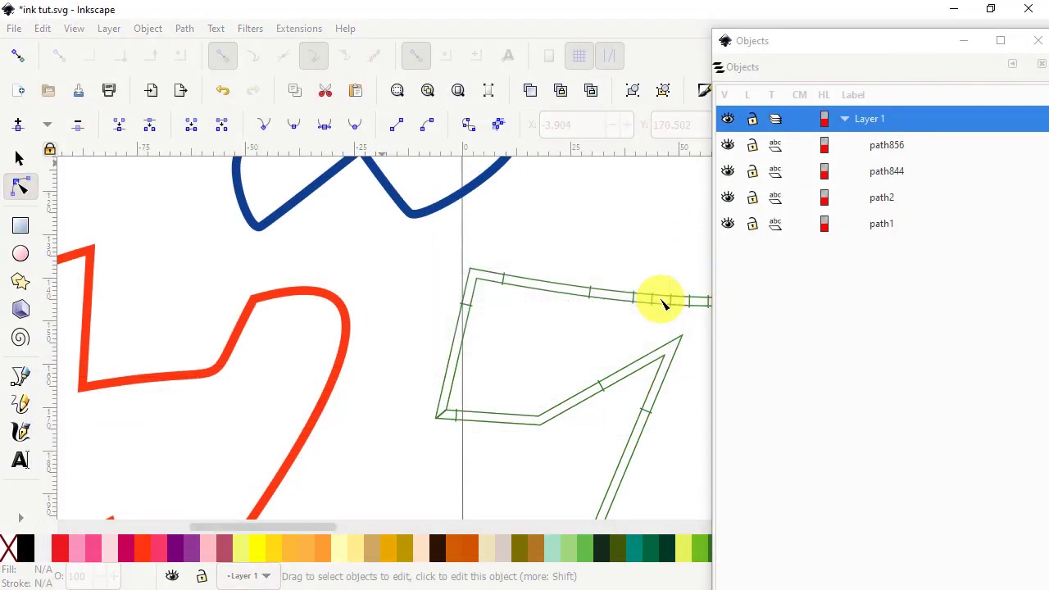
Delete path2's outer-rail end node that runs past the tip of the upper corner where it meets path1
left_click_drag(616, 329, 304, 381)
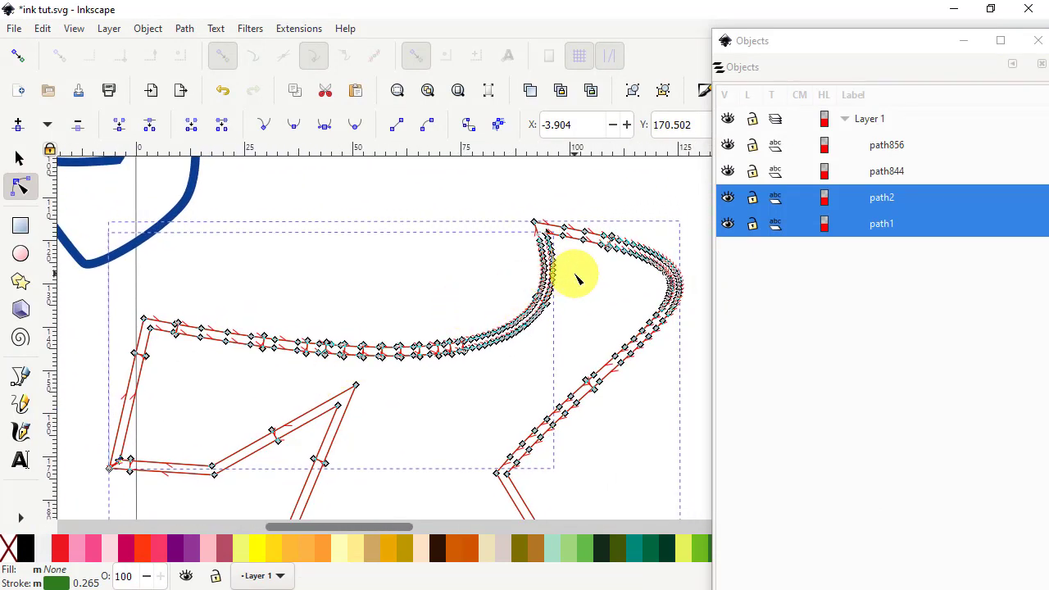
left_click_drag(576, 279, 517, 380)
scroll(508, 385, "up", 2)
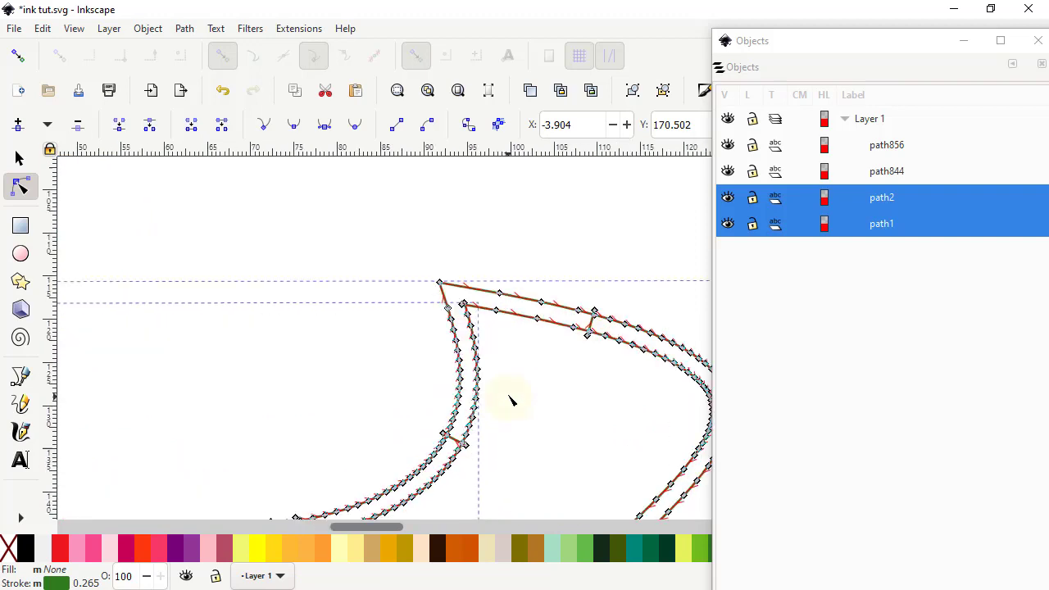
scroll(508, 400, "up", 1)
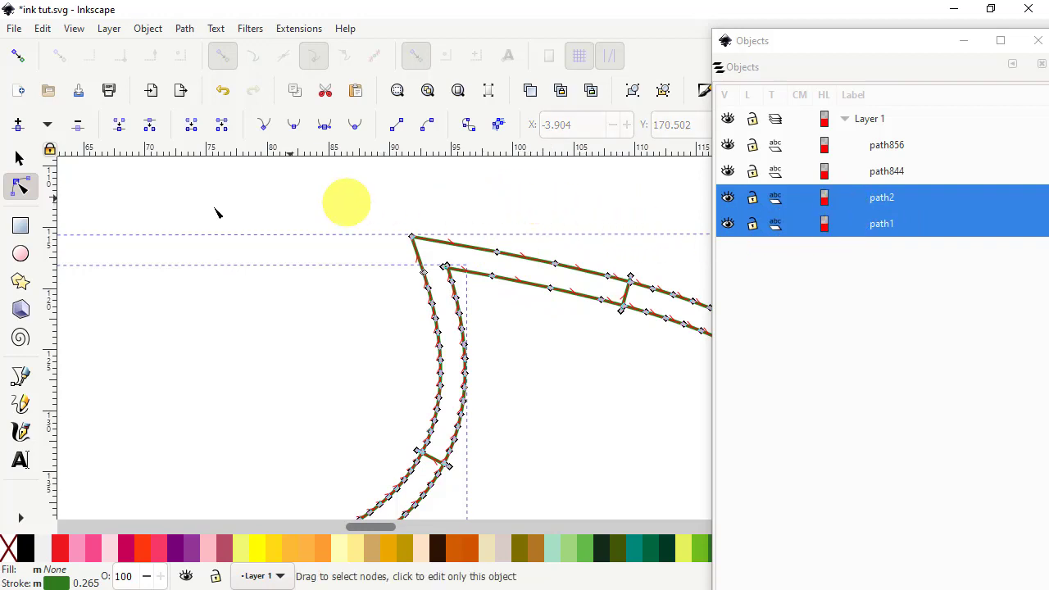
left_click(18, 160)
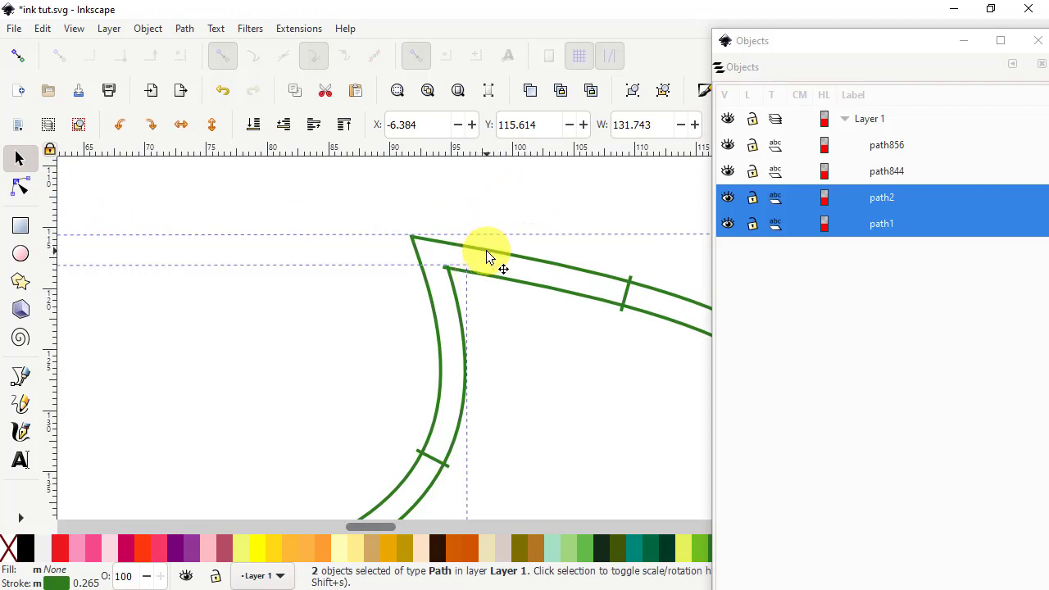
left_click(487, 215)
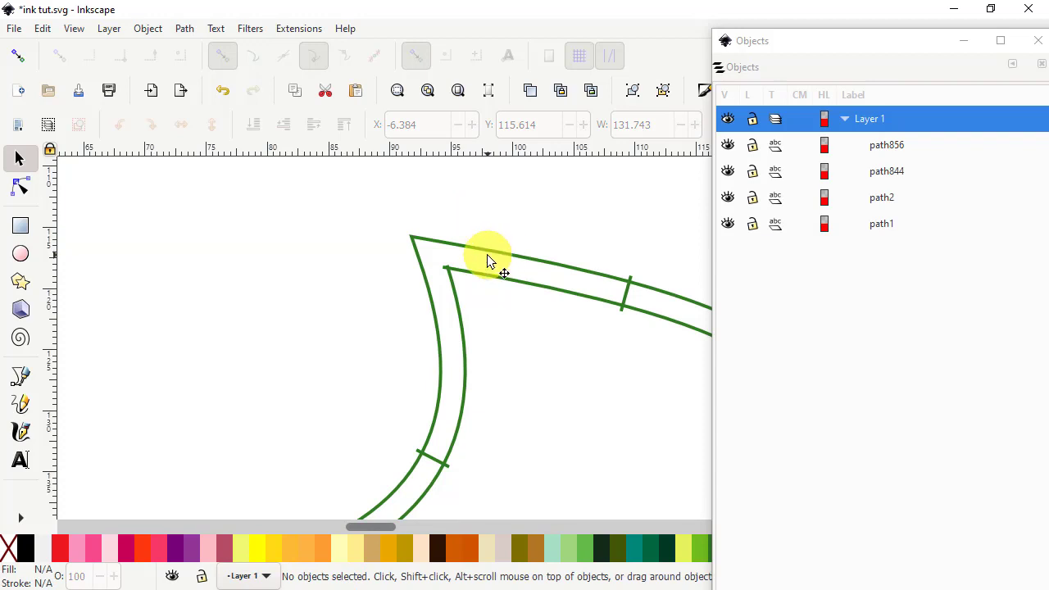
left_click(487, 258)
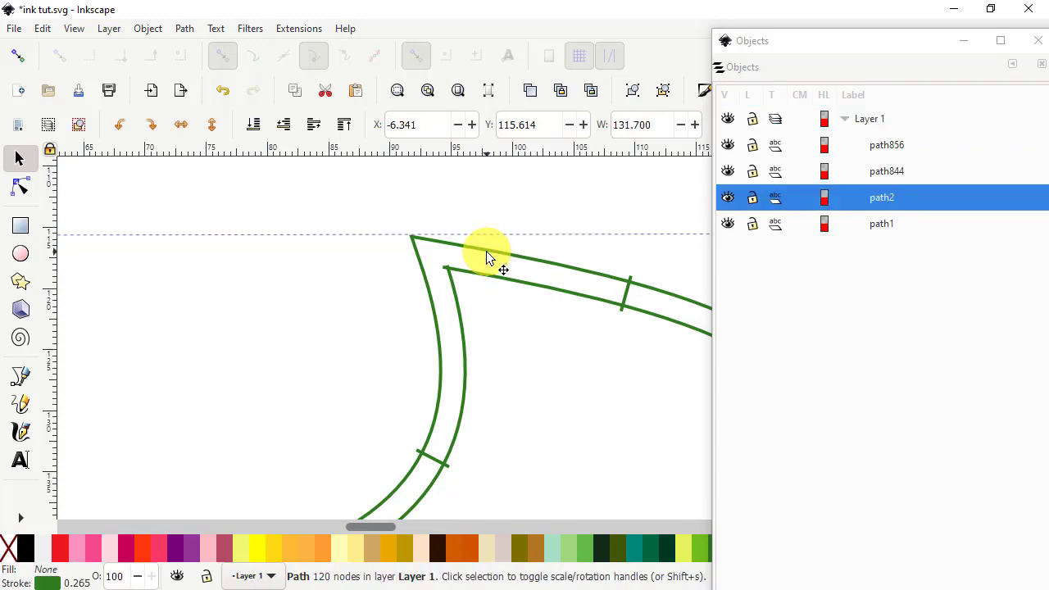
left_click(22, 188)
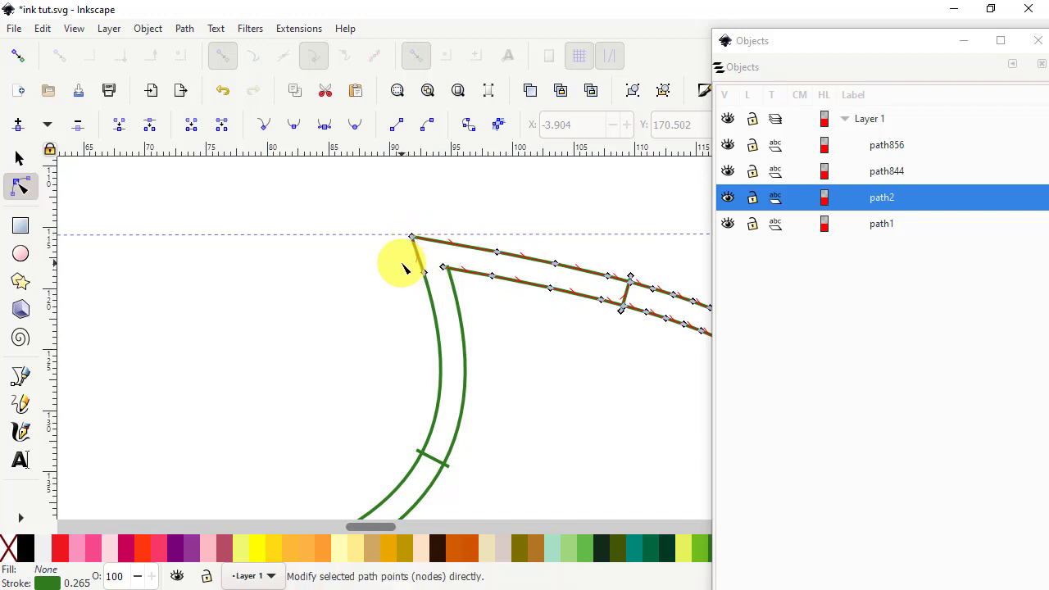
left_click_drag(394, 268, 440, 285)
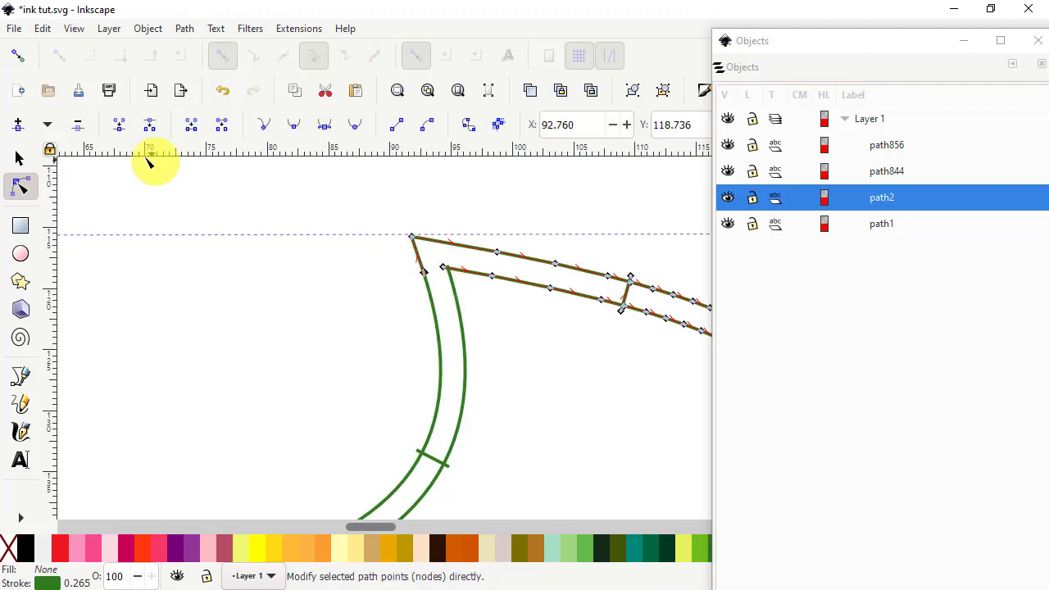
left_click(79, 127)
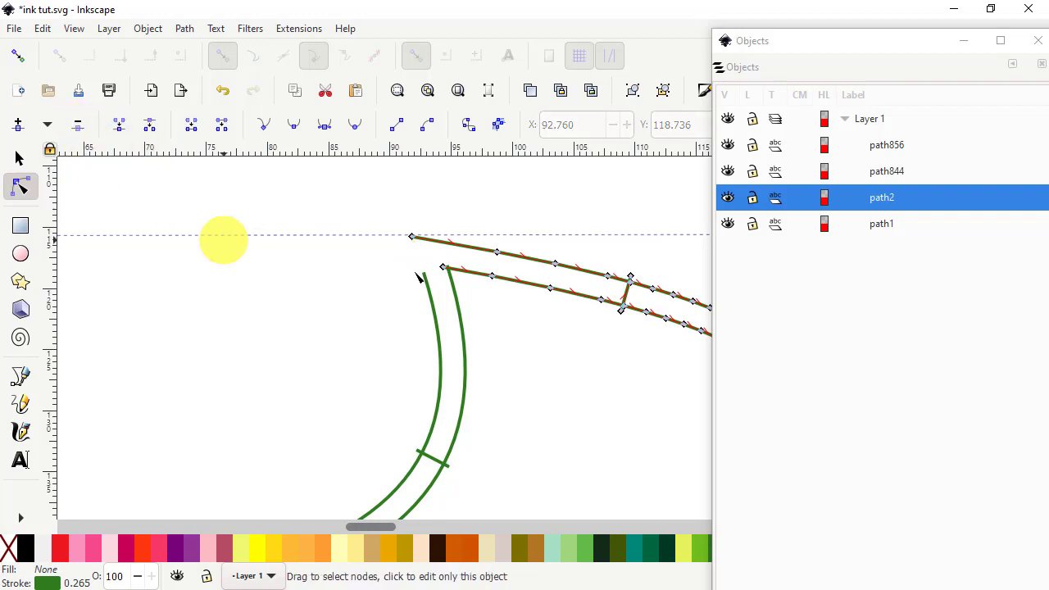
Mitre path2's inner rail at the upper corner with a new node at about X 94.7, Y 118.4 mm and its end at the outer tip
left_click(456, 271)
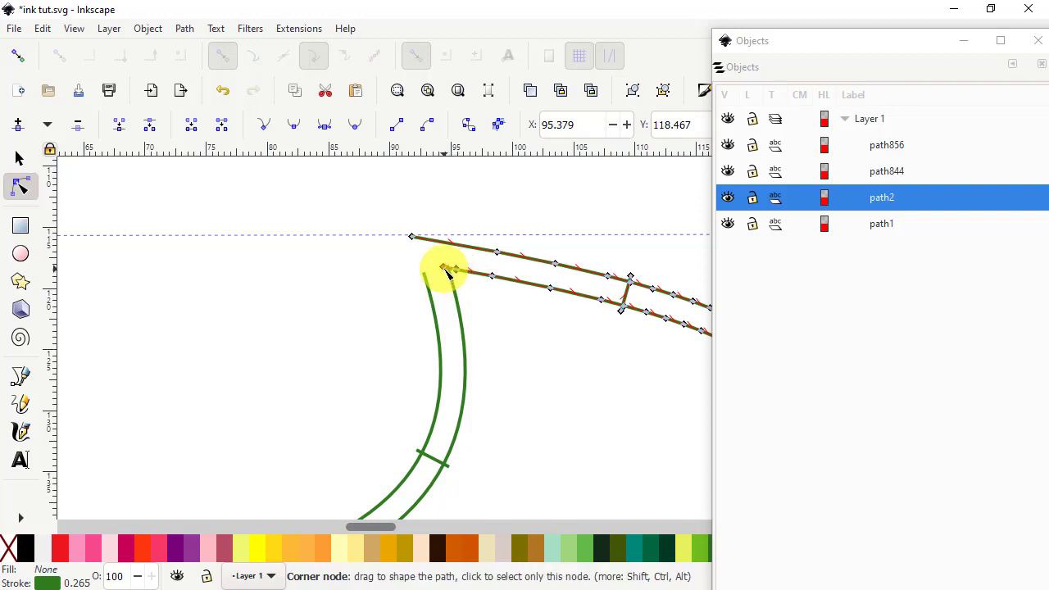
left_click_drag(445, 270, 412, 234)
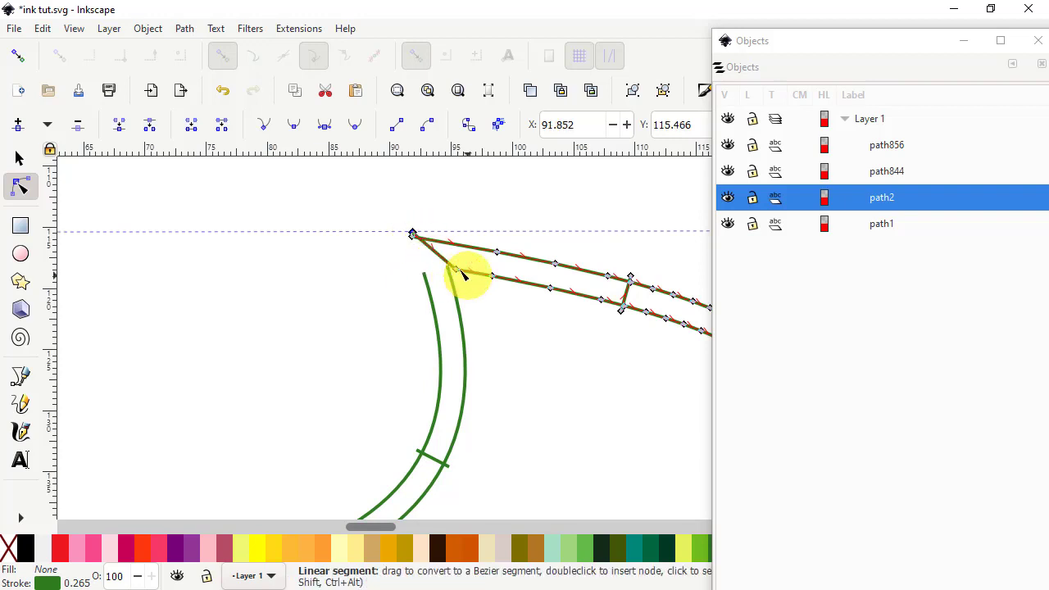
left_click_drag(455, 271, 452, 269)
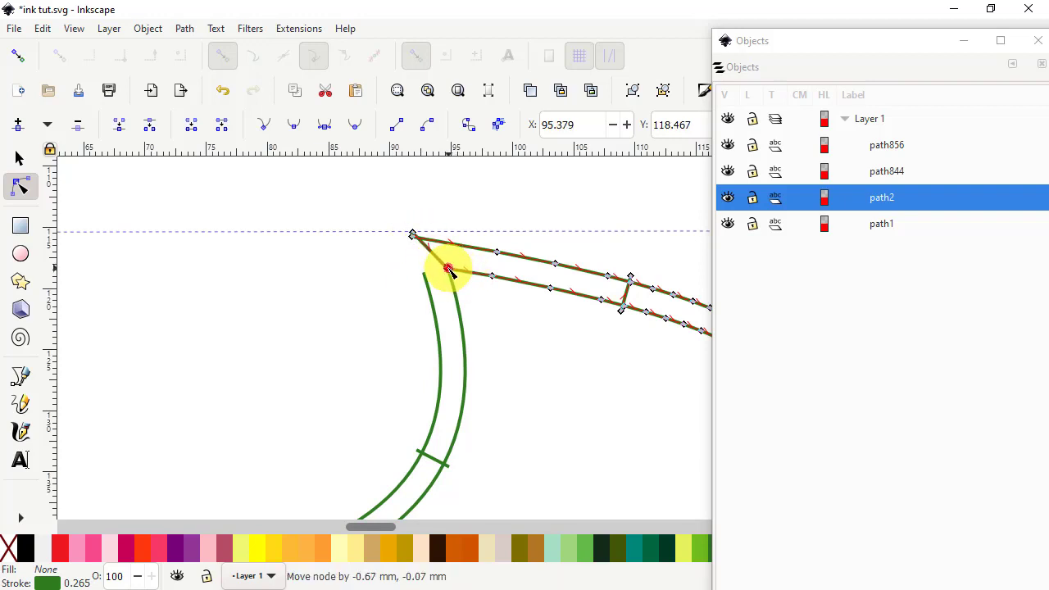
left_click_drag(449, 271, 447, 269)
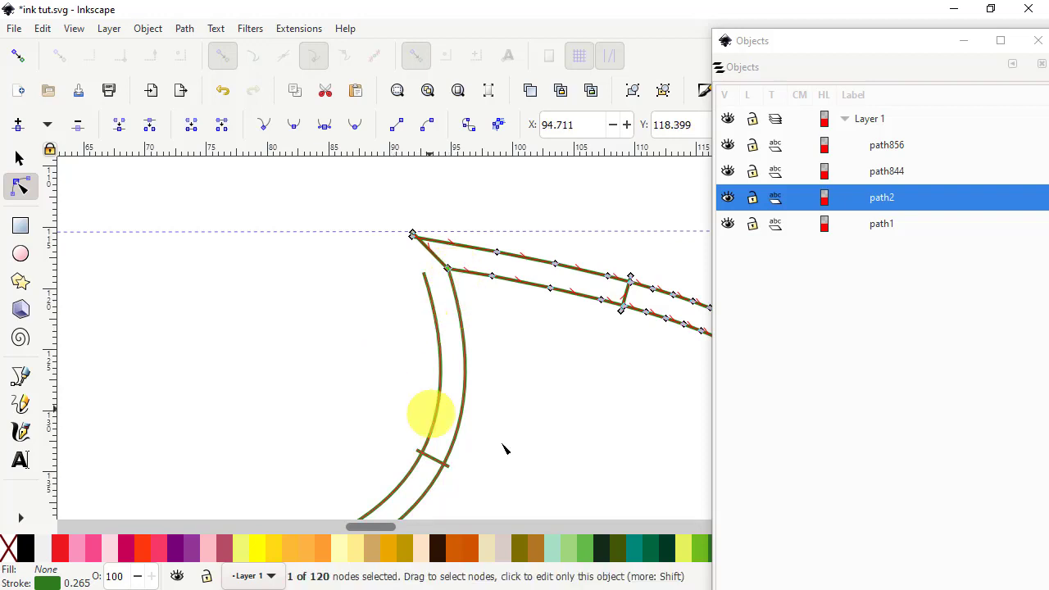
Mitre path1 at the upper corner by moving both rail ends to path2's tip and the adjacent inner node to about X 95.0, Y 118.3 mm
left_click(428, 289)
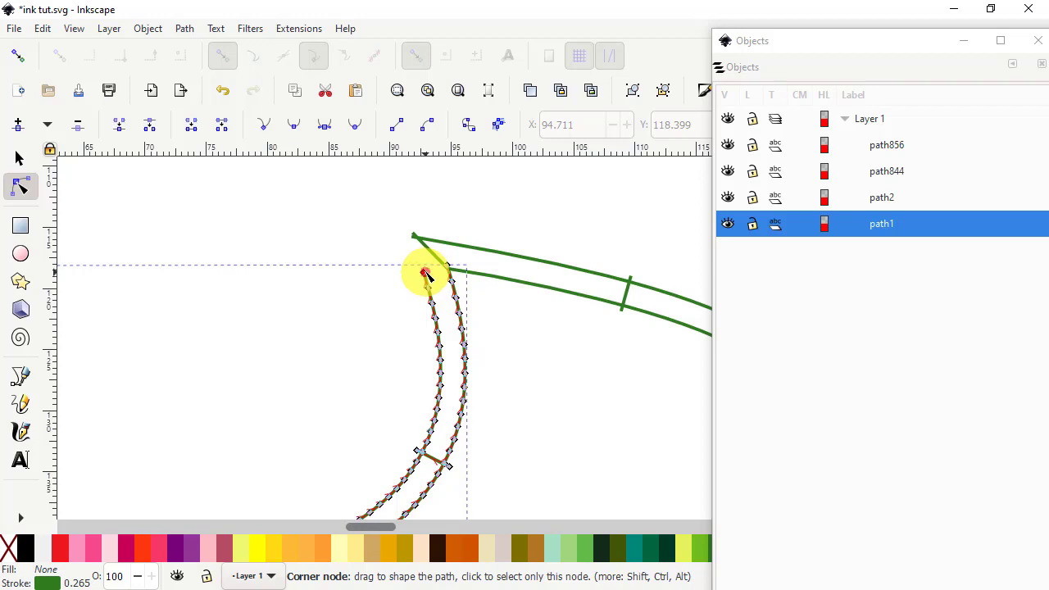
left_click_drag(426, 272, 414, 234)
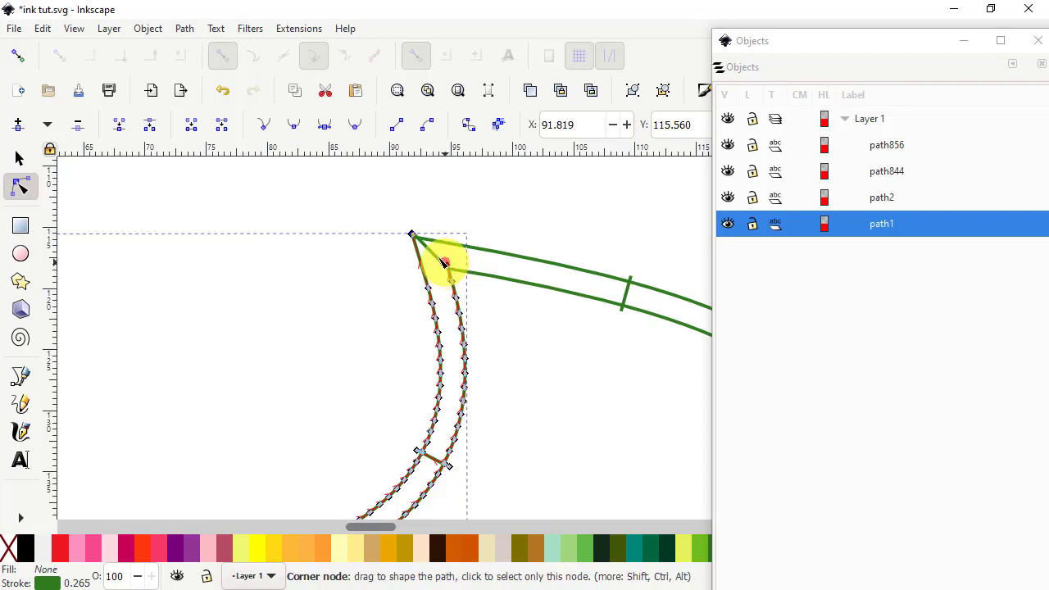
left_click_drag(443, 262, 413, 235)
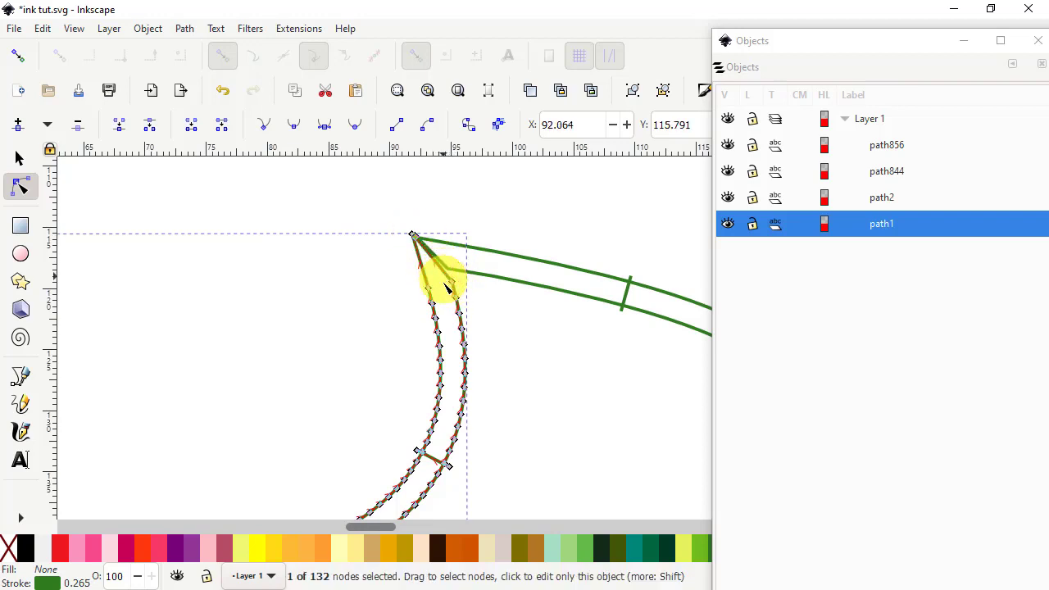
left_click_drag(454, 287, 453, 275)
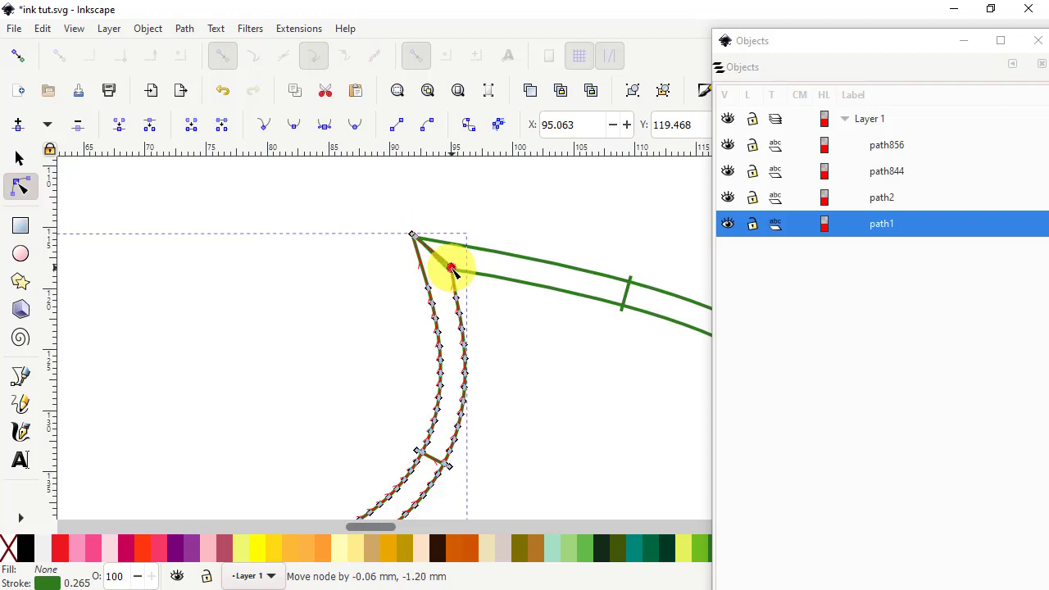
left_click_drag(452, 270, 450, 266)
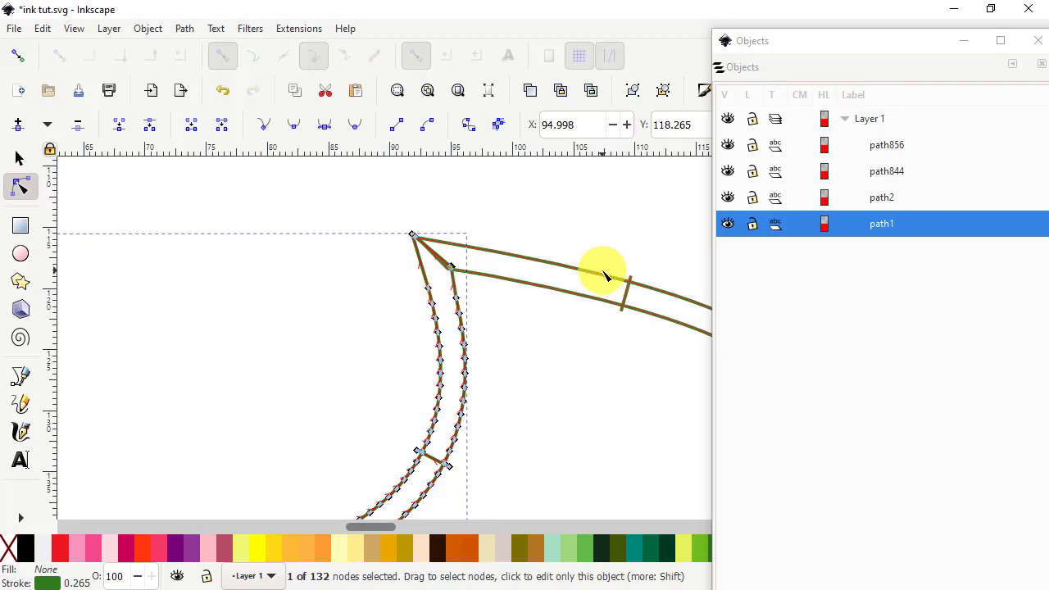
scroll(604, 275, "down", 1)
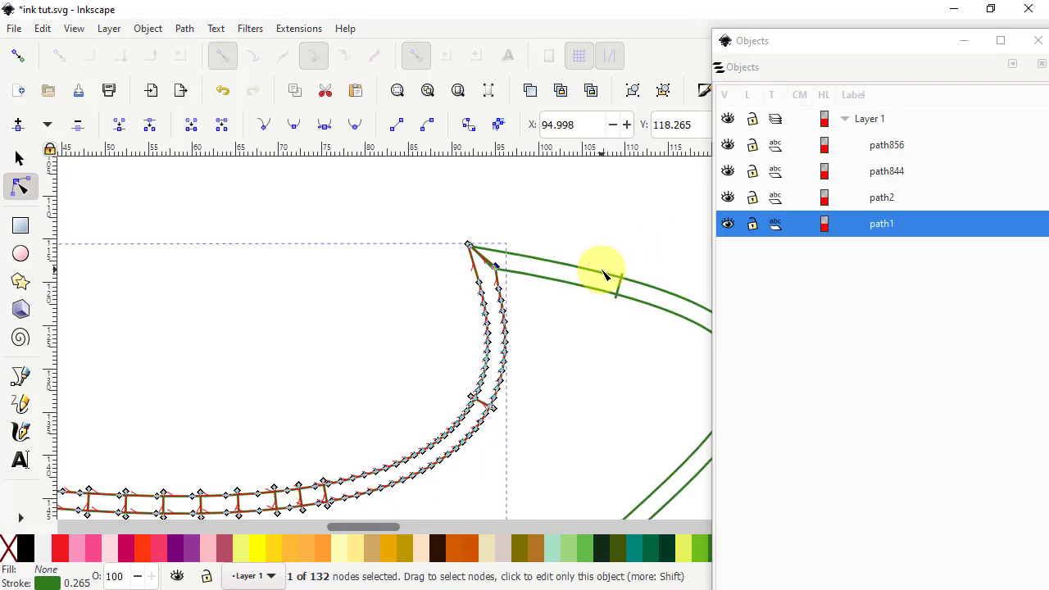
Run the Ink/Stitch simulator on path1 and path2 together and raise its speed to 1024 stitches/sec
left_click(874, 198, "shift")
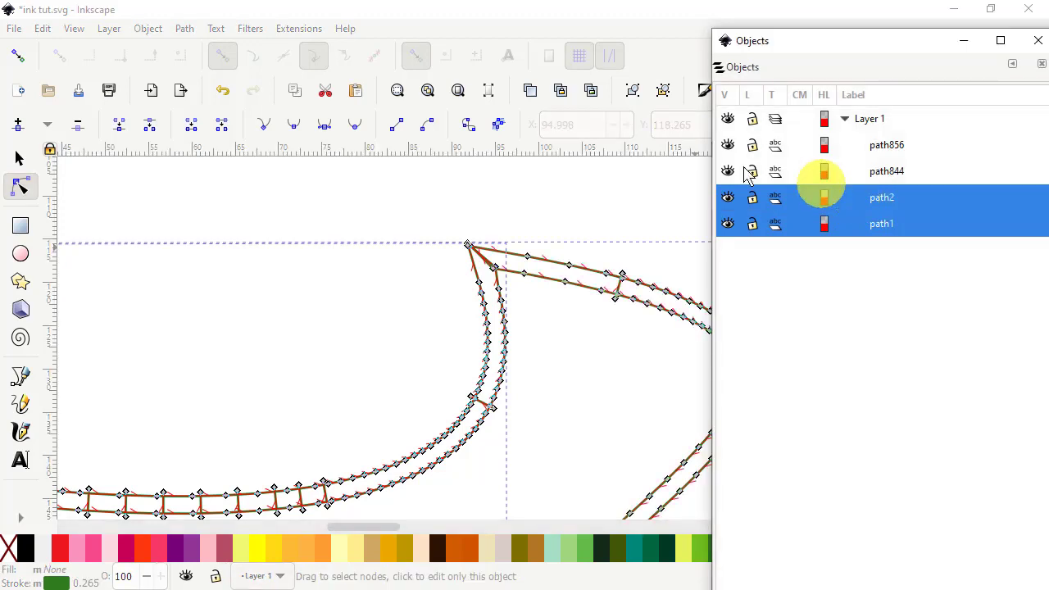
left_click(302, 31)
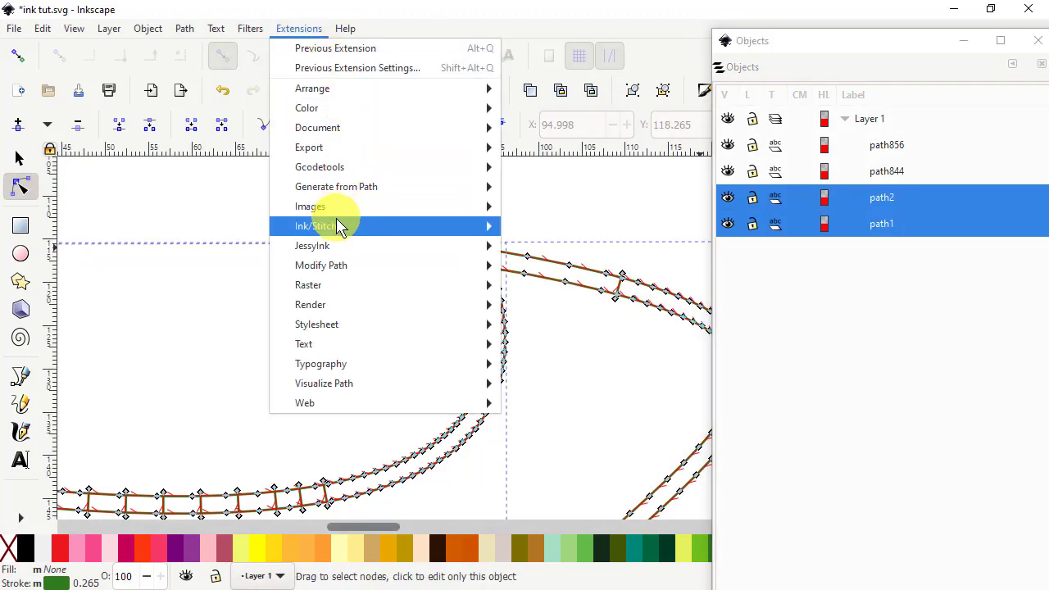
mouse_move(363, 230)
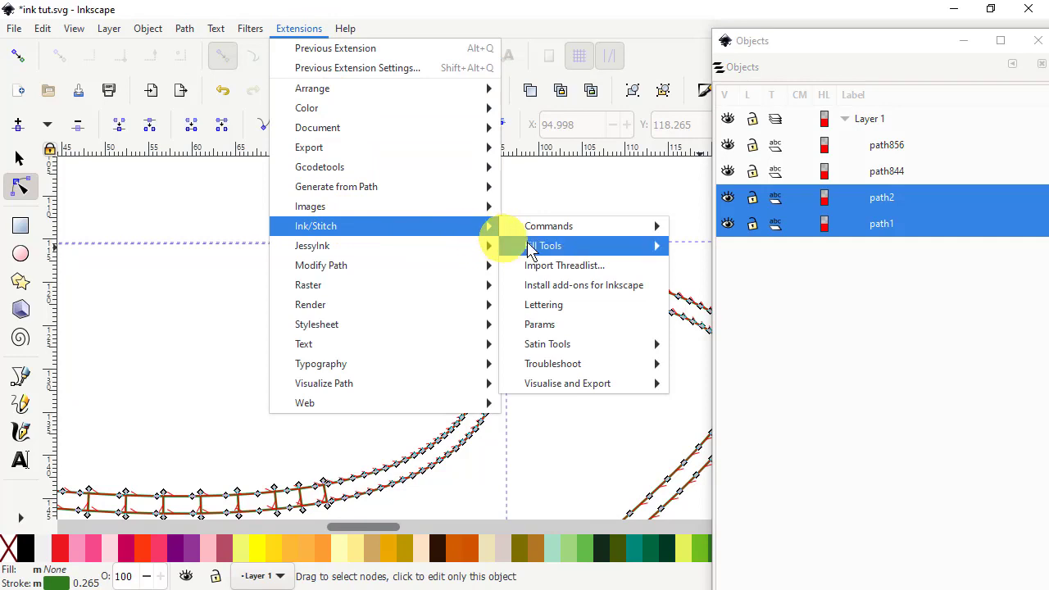
mouse_move(596, 389)
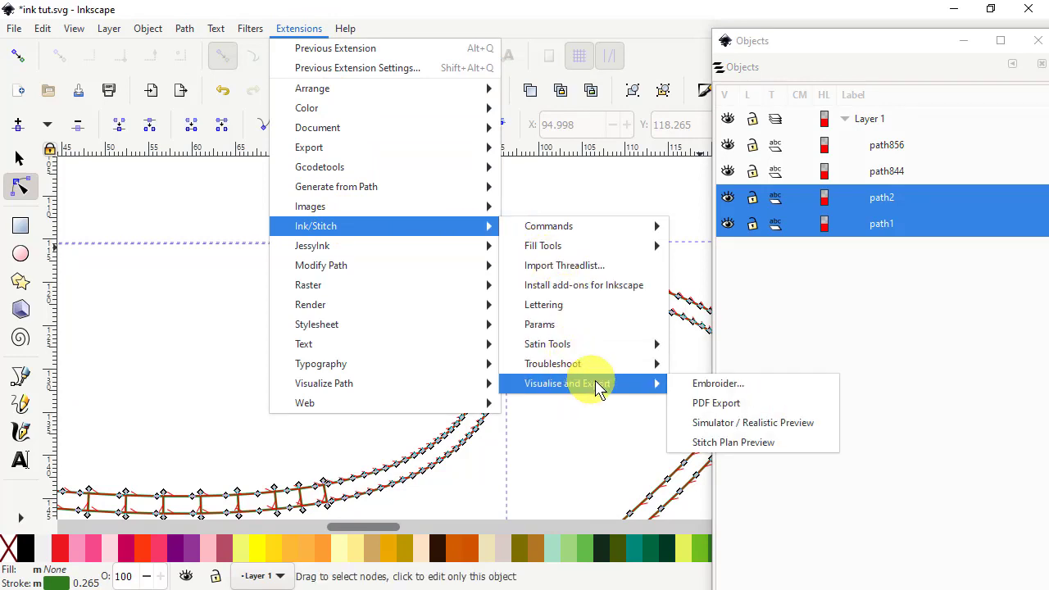
left_click(723, 430)
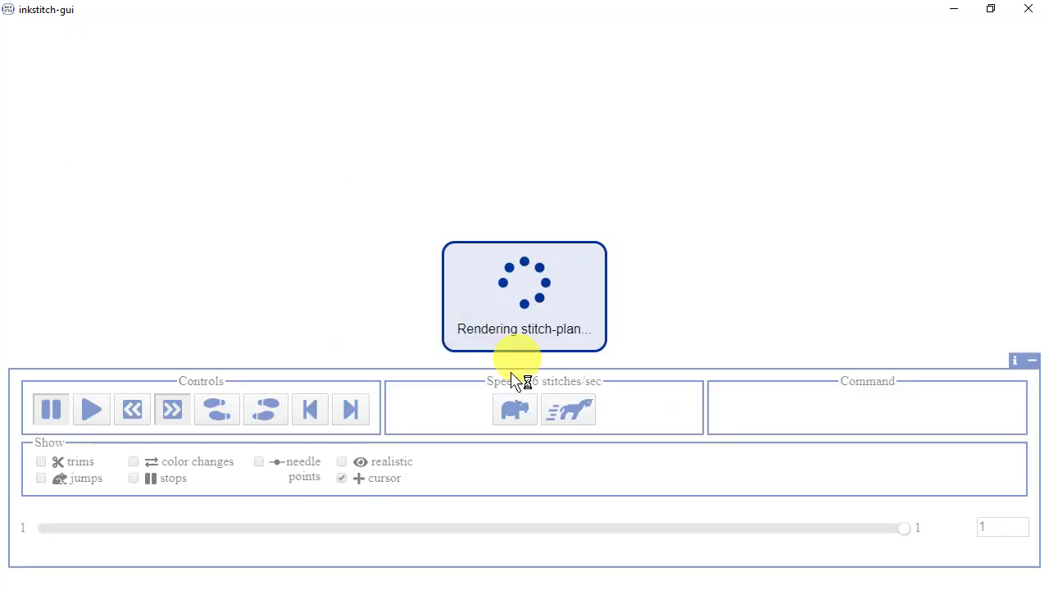
left_click(568, 410)
left_click(568, 410)
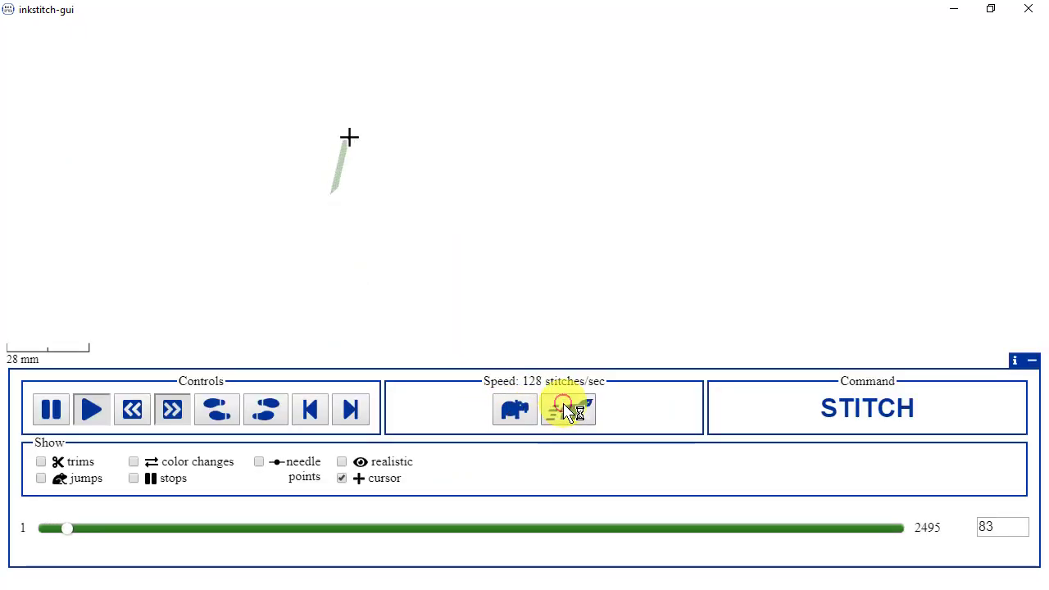
left_click(567, 411)
left_click(568, 411)
left_click(568, 411)
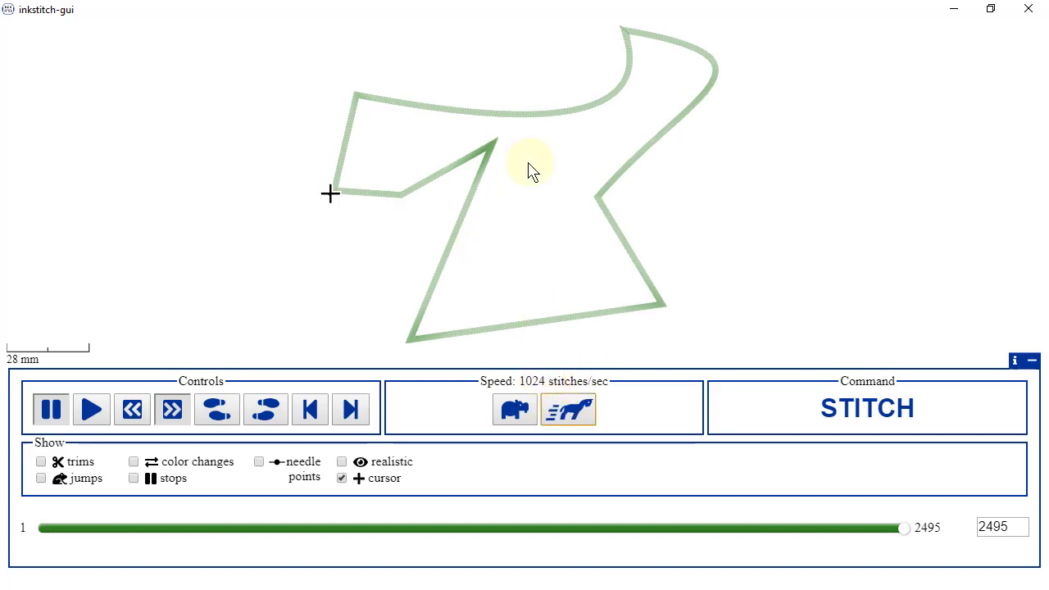
Examine the simulated stitches at the mitred upper corner where path1 and path2 meet
scroll(680, 84, "up", 3)
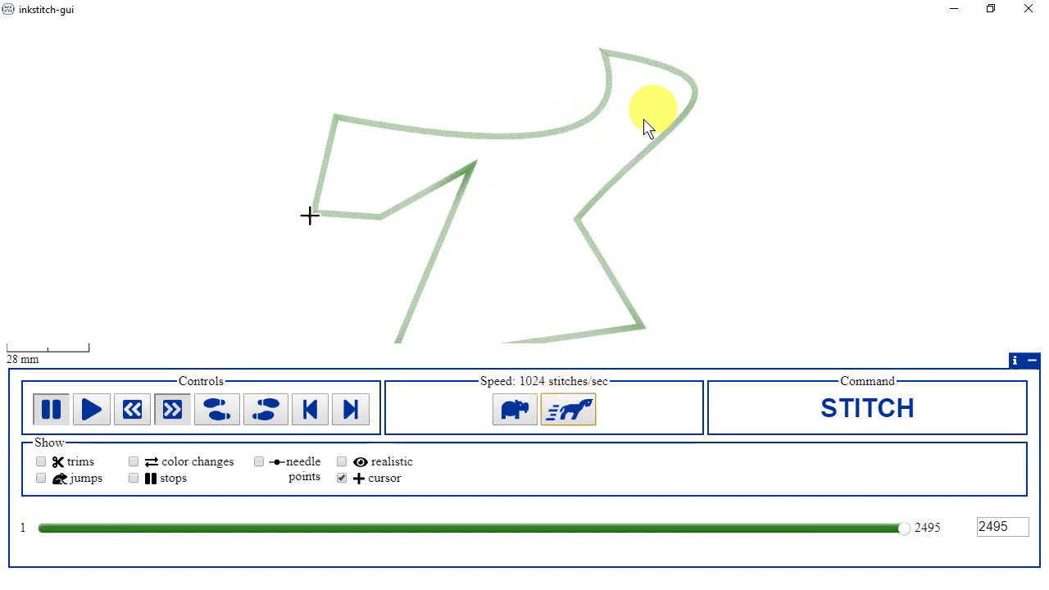
scroll(480, 180, "up", 2)
scroll(500, 172, "up", 5)
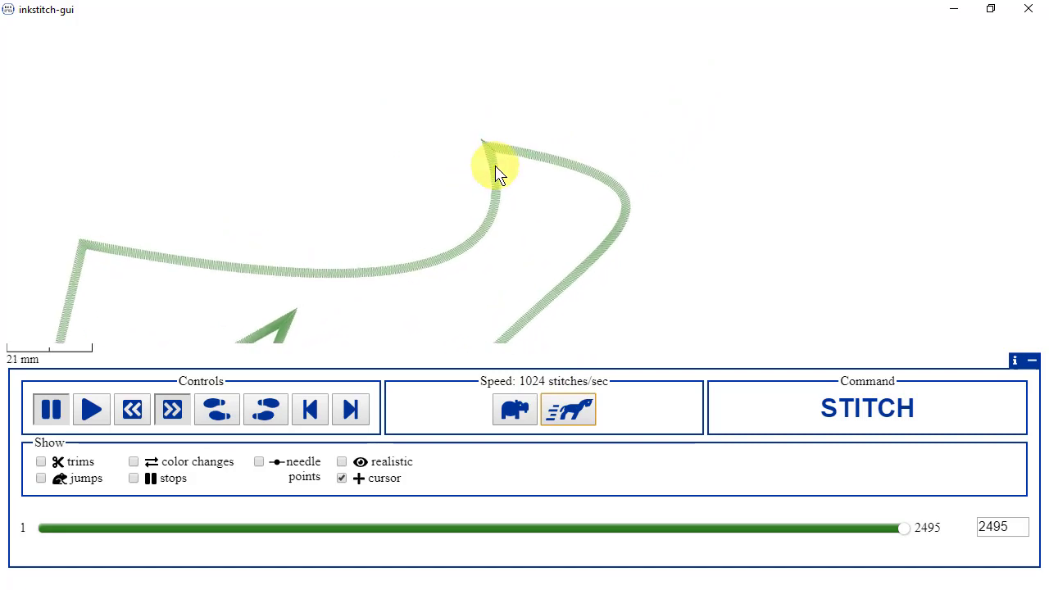
scroll(498, 157, "up", 4)
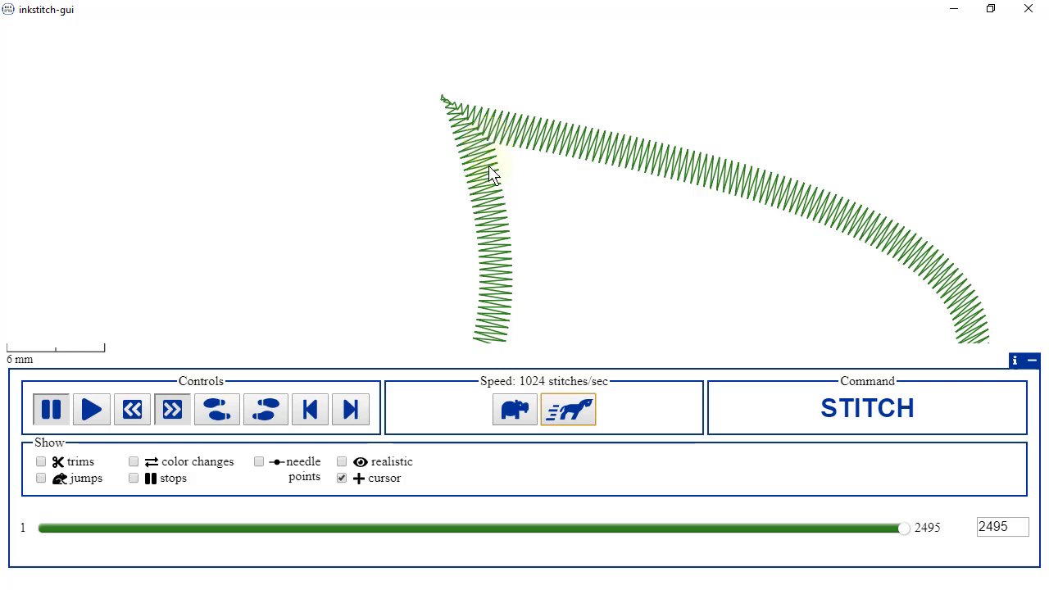
scroll(930, 291, "down", 1)
Inspect the simulated stitches along path2's curve, the inner bend and the lower outer corner, then close the simulator
left_click_drag(924, 282, 631, 65)
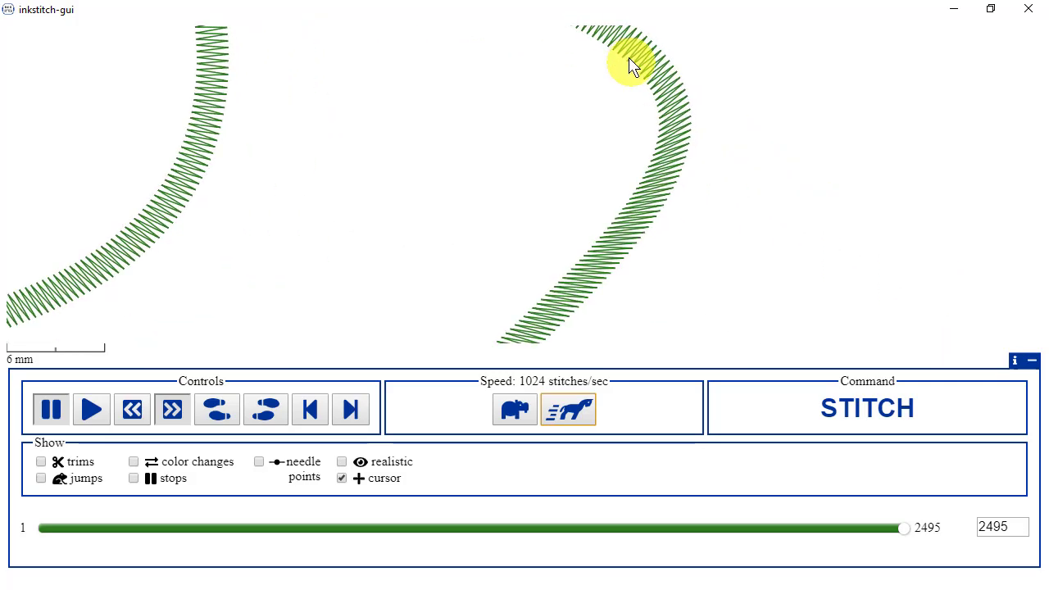
mouse_move(464, 339)
left_mouse_down()
mouse_move(504, 235)
mouse_move(590, 140)
left_mouse_up()
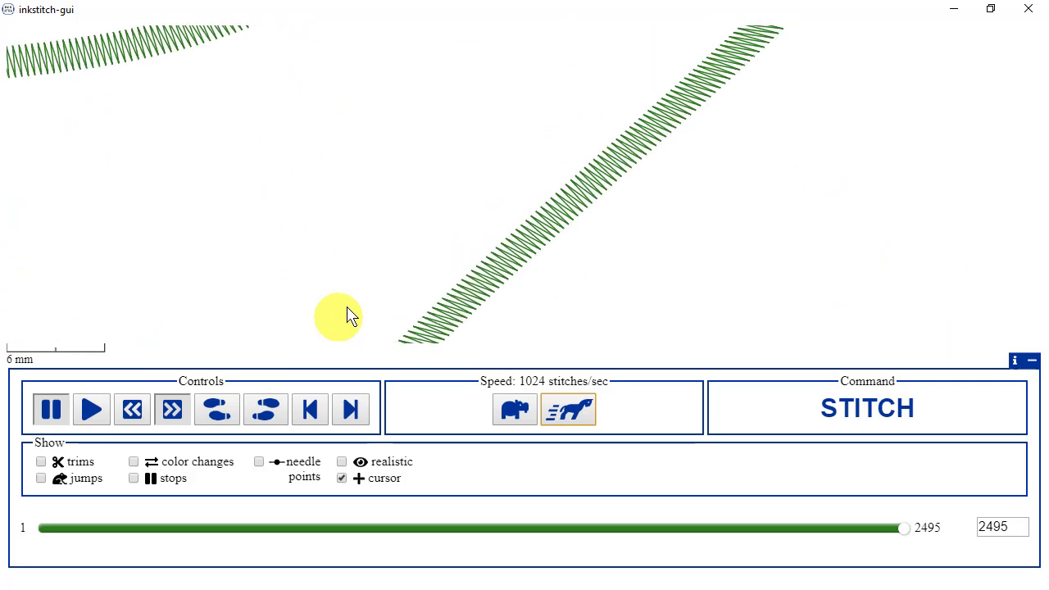
left_click_drag(347, 307, 626, 38)
mouse_move(457, 243)
left_mouse_down()
mouse_move(546, 145)
mouse_move(586, 36)
left_mouse_up()
scroll(588, 49, "down", 1)
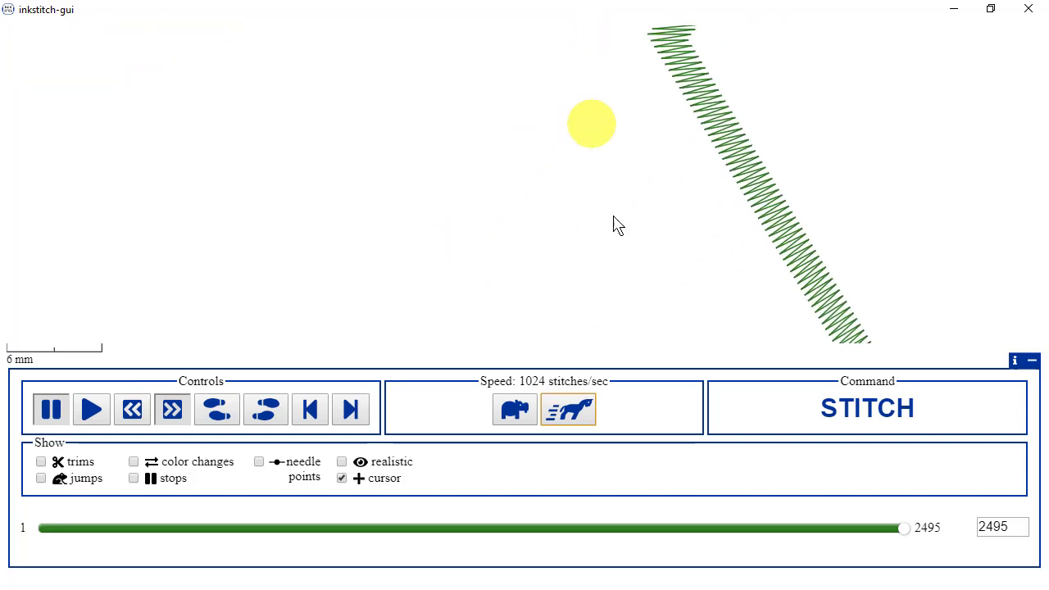
left_click_drag(749, 292, 445, 24)
scroll(595, 205, "down", 1)
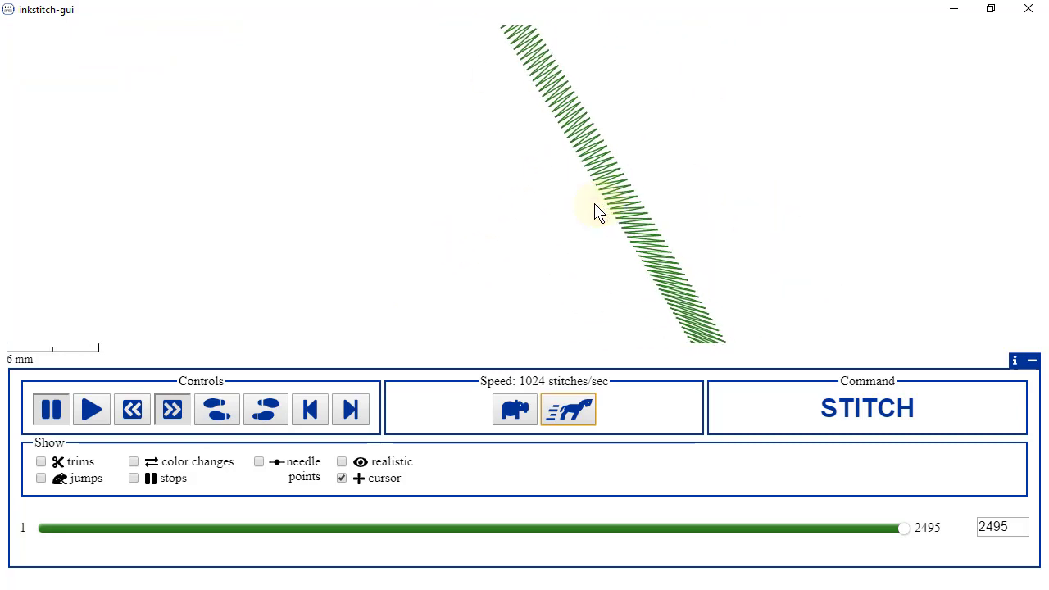
scroll(596, 211, "down", 1)
left_click_drag(702, 354, 646, 227)
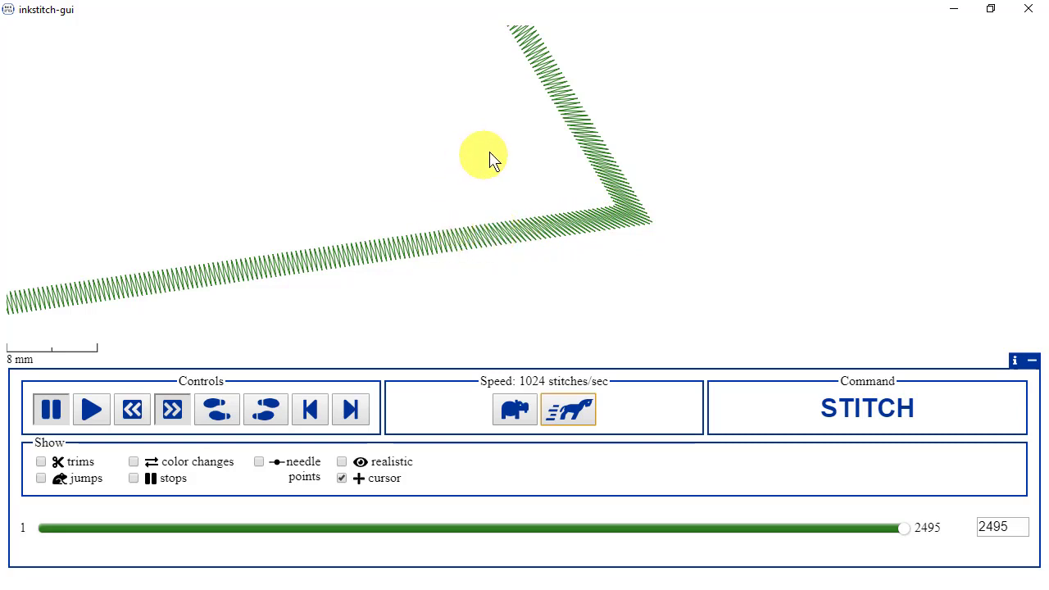
scroll(488, 164, "down", 2)
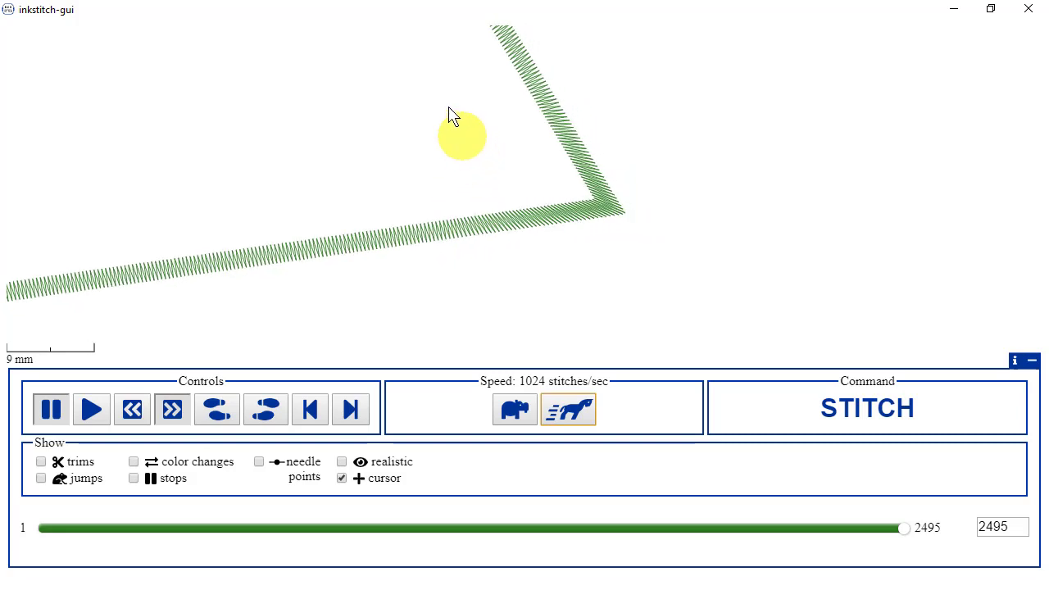
left_click_drag(448, 119, 562, 304)
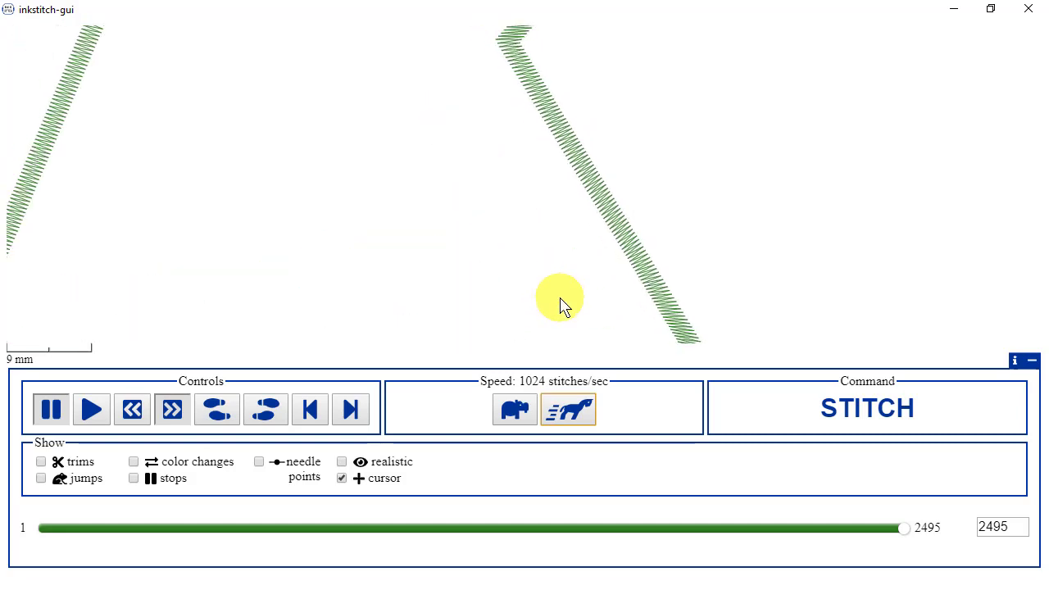
left_click(1029, 9)
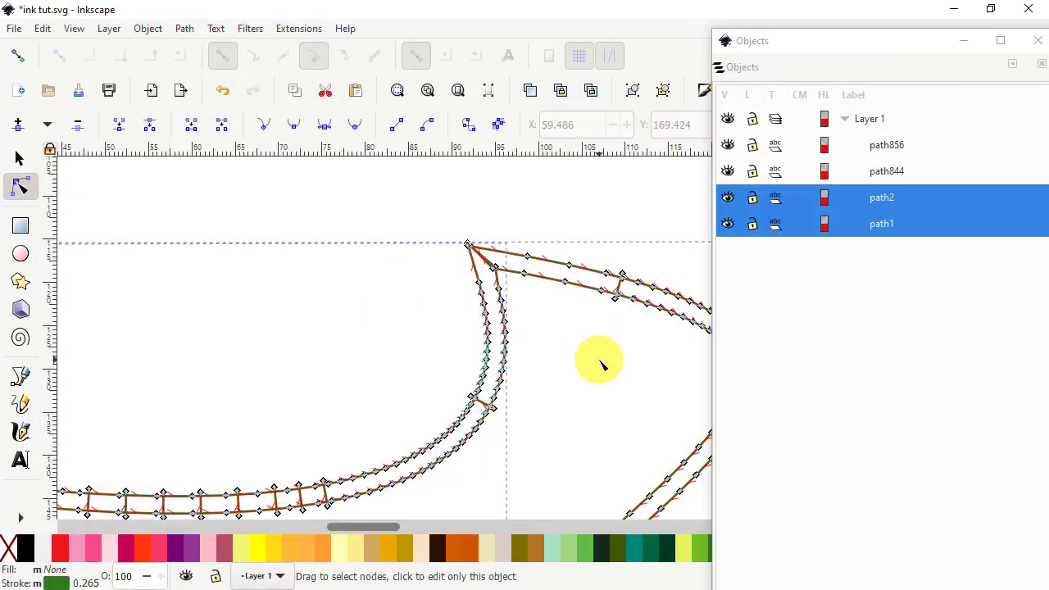
Delete the inner-rail end nodes of path2 and path1 that run out to the upper corner's tip, removing both diagonal mitre segments
scroll(485, 272, "up", 7)
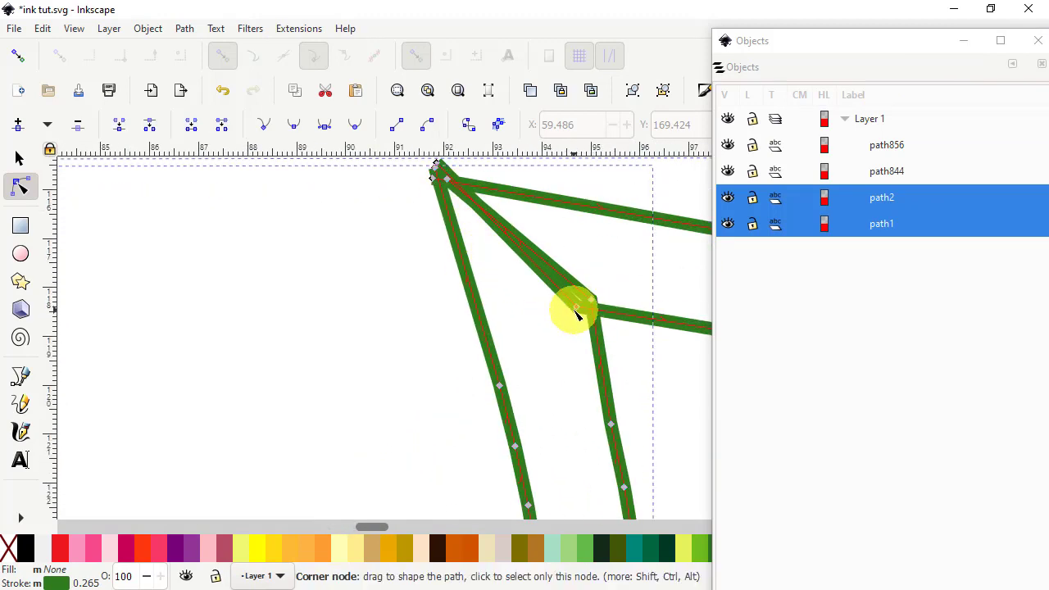
left_click(435, 169)
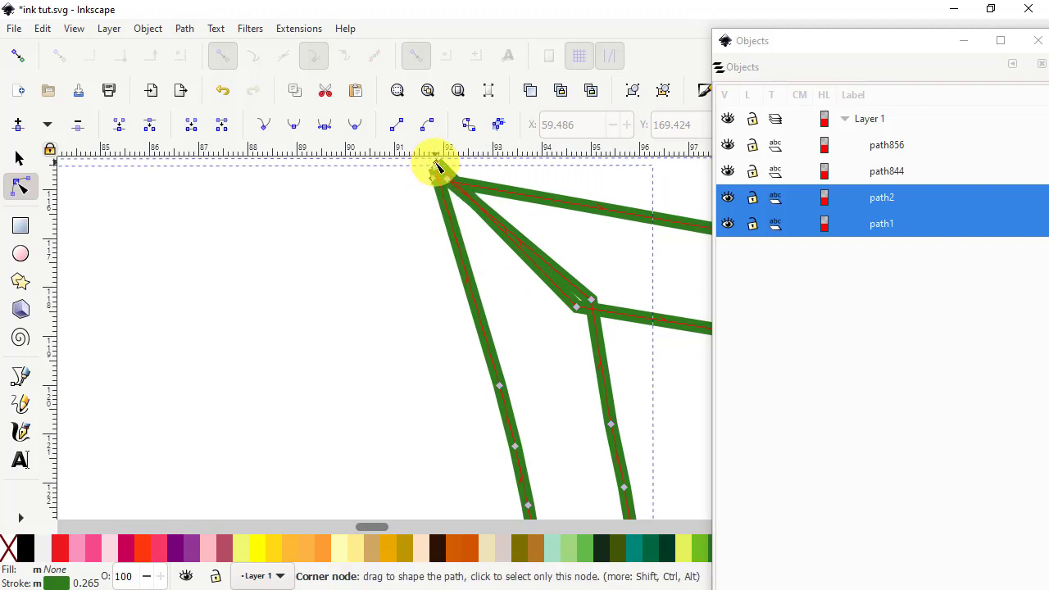
left_click_drag(440, 170, 554, 319)
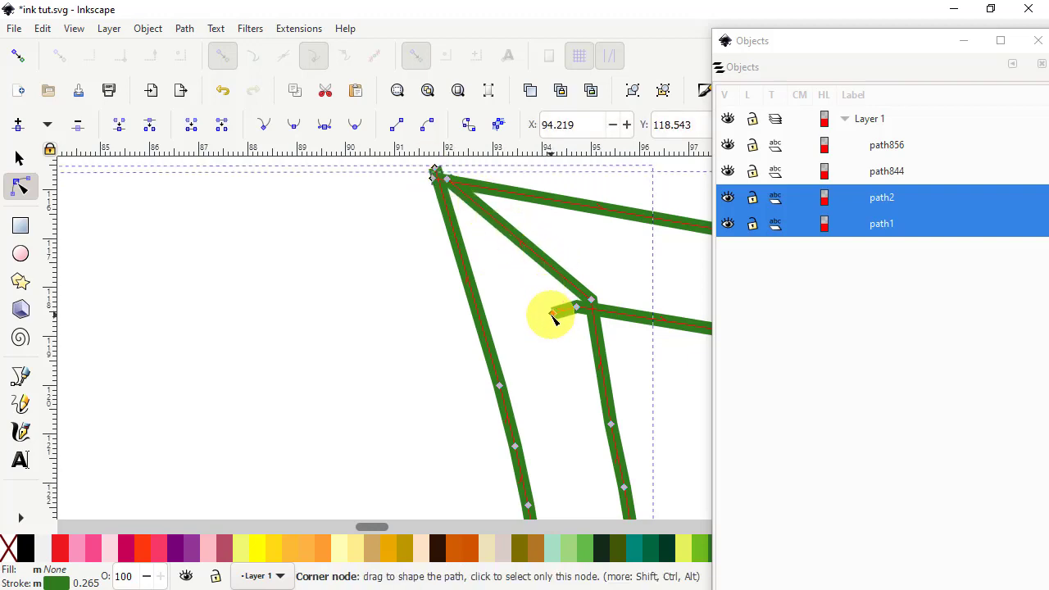
left_click(78, 126)
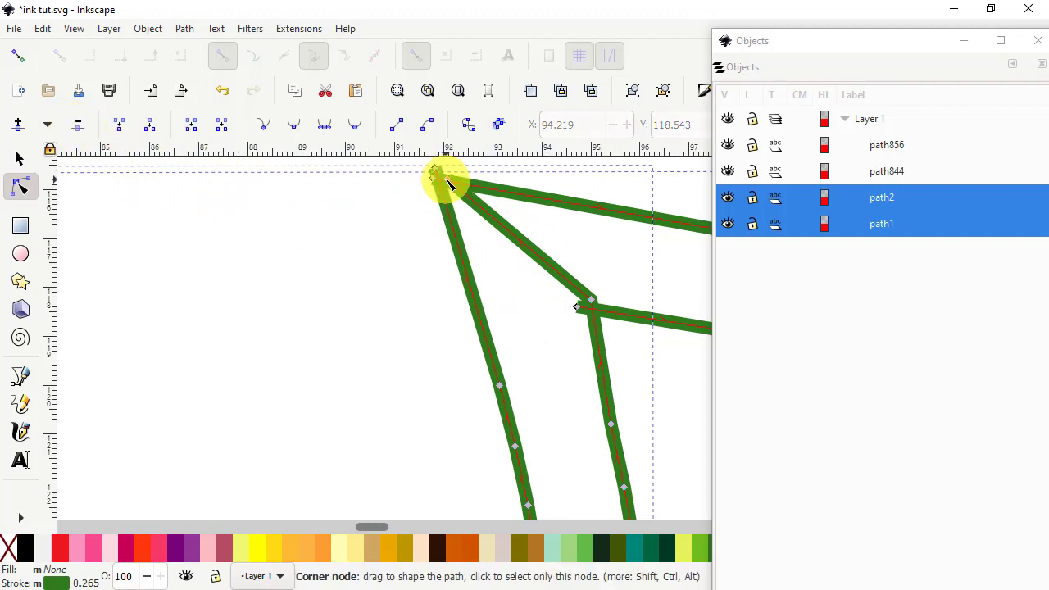
left_click_drag(447, 180, 513, 235)
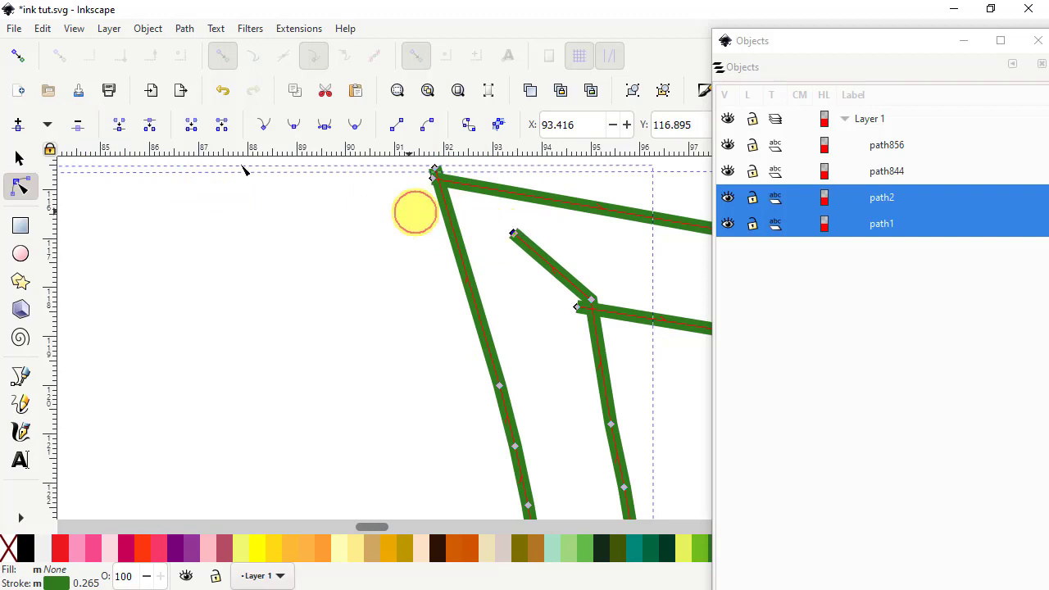
left_click(79, 126)
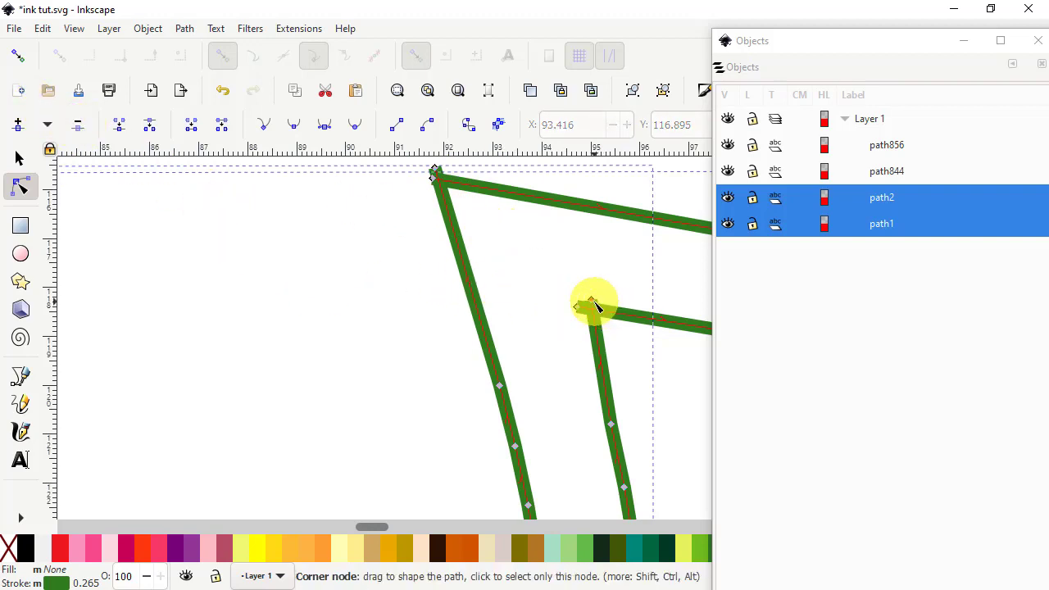
Move path1's inner rail end to about X 94.7, Y 118.3 mm and its outer rail end to about X 91.9, Y 115.7 mm
left_click_drag(595, 305, 580, 304)
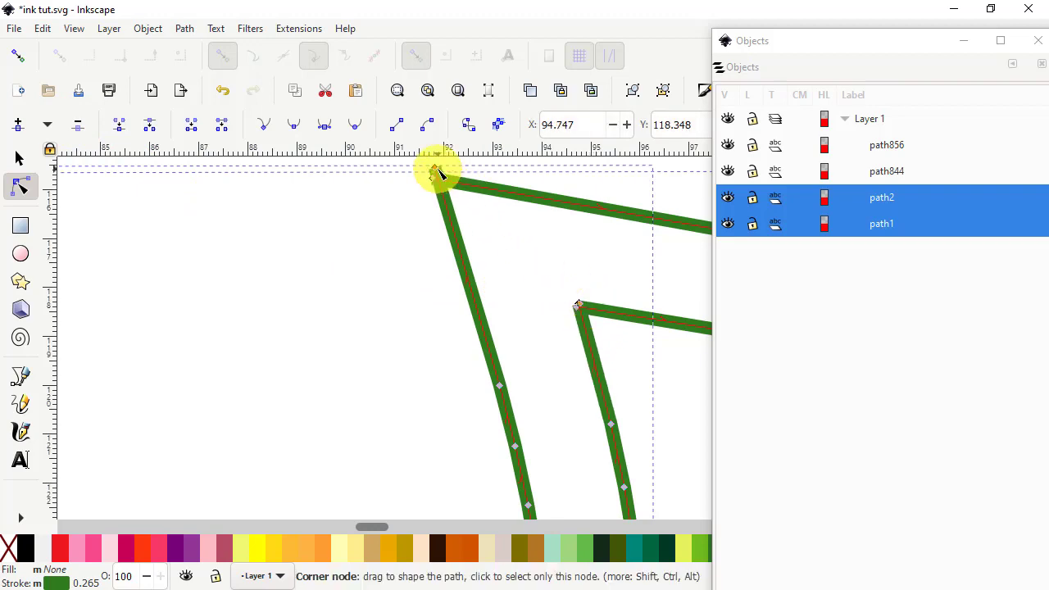
left_click_drag(439, 174, 440, 176)
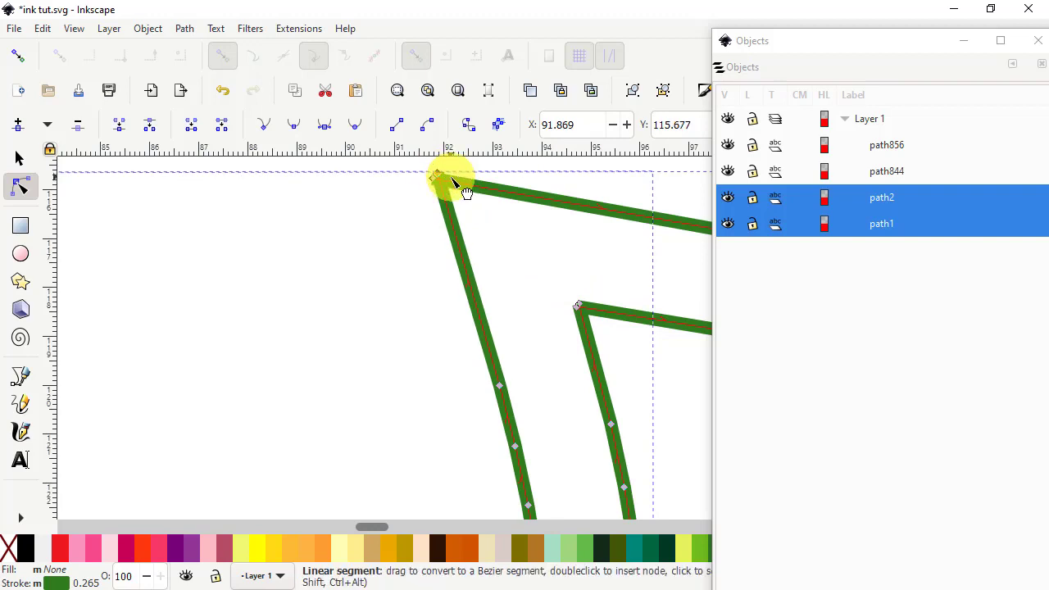
Simulate the stitches of the reshaped path1 and path2 together at 512 stitches/sec
scroll(668, 389, "down", 4, "ctrl")
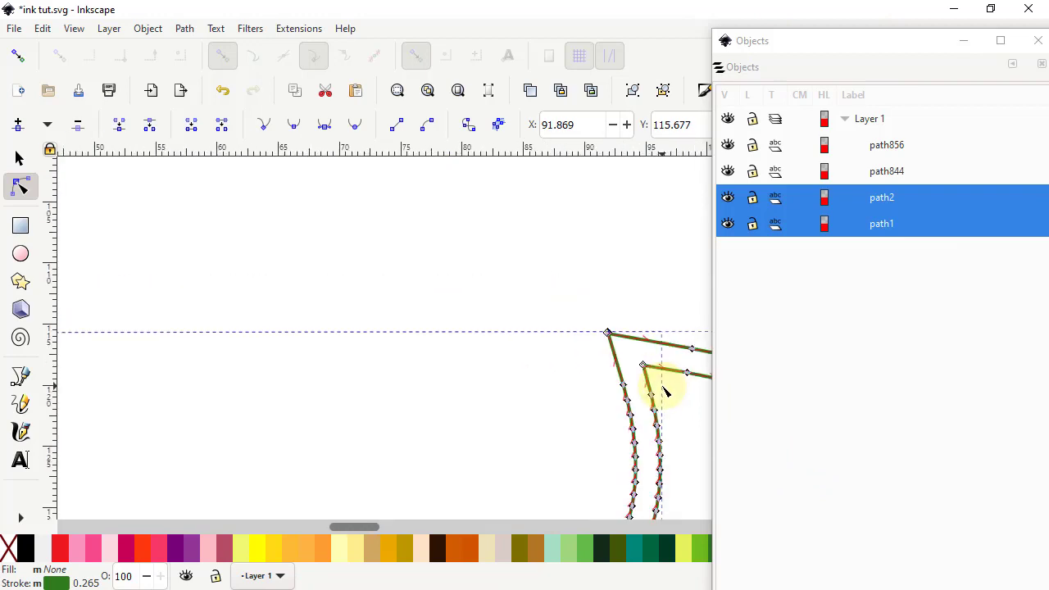
scroll(664, 392, "down", 1, "ctrl")
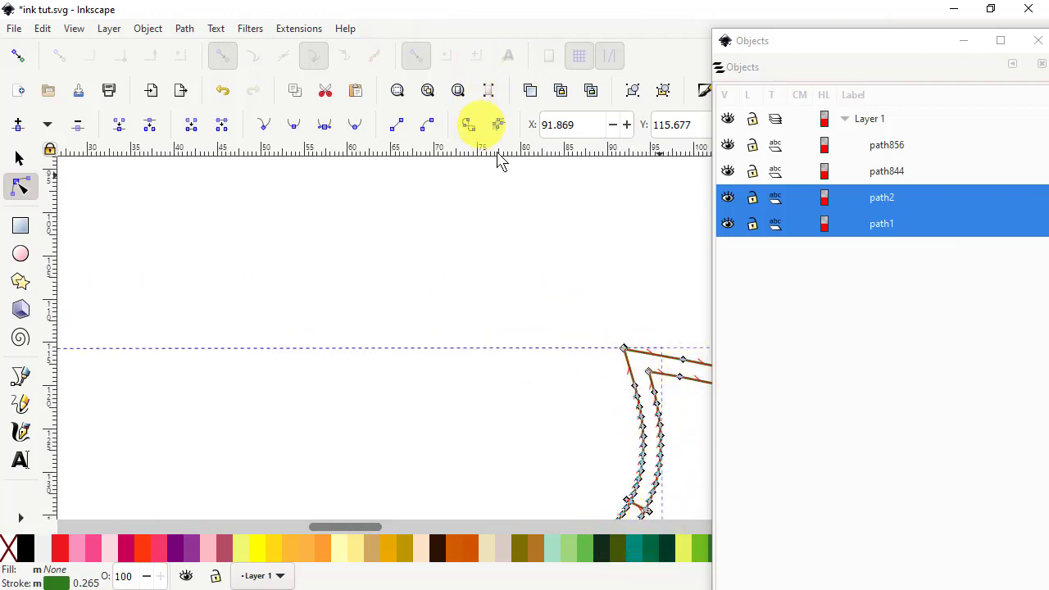
left_click_drag(532, 295, 311, 274)
left_click(298, 31)
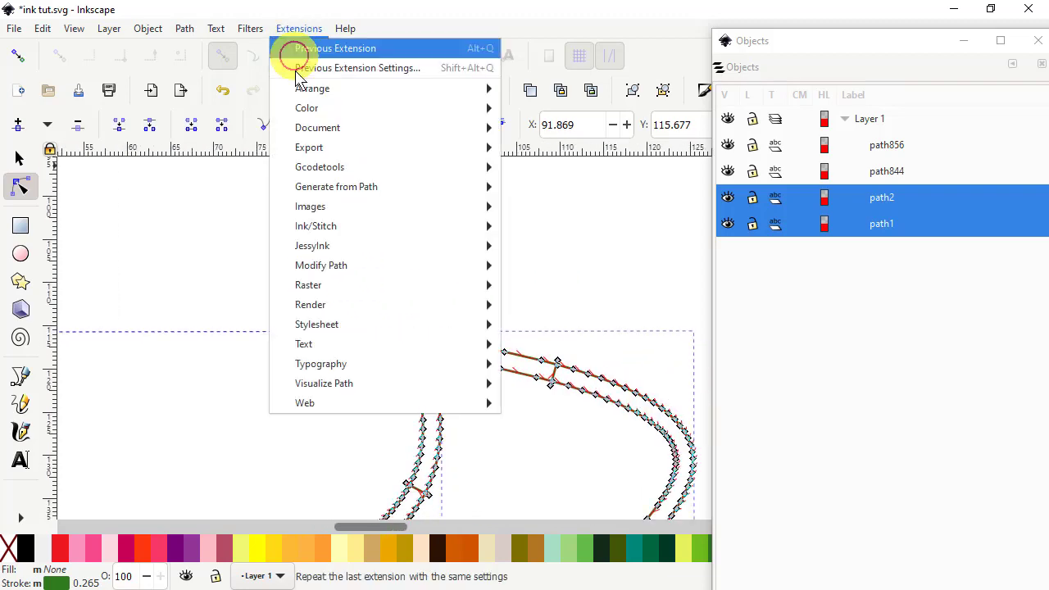
mouse_move(336, 234)
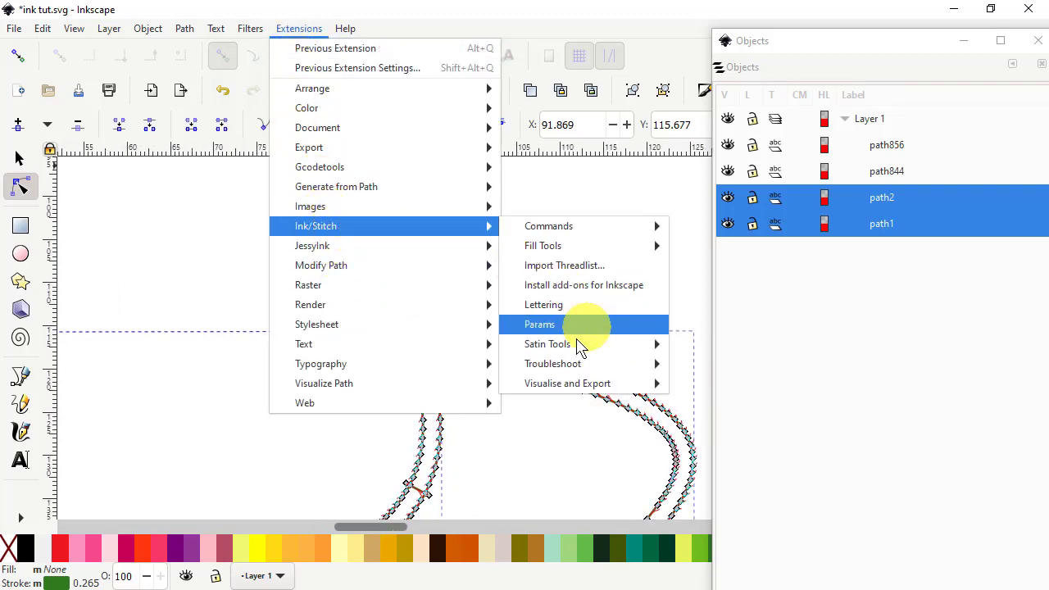
mouse_move(568, 368)
mouse_move(580, 390)
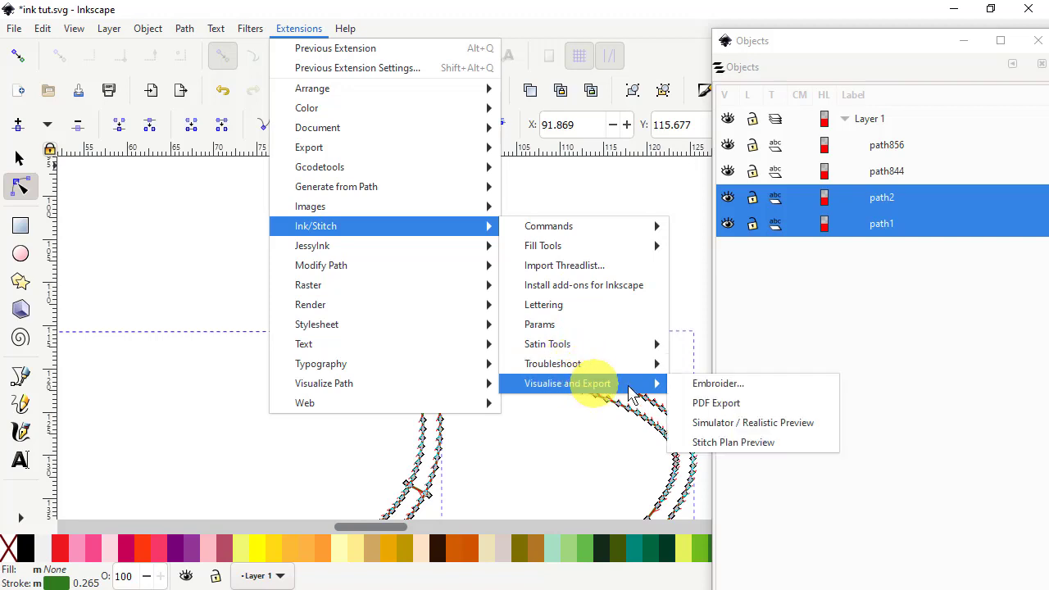
left_click(721, 424)
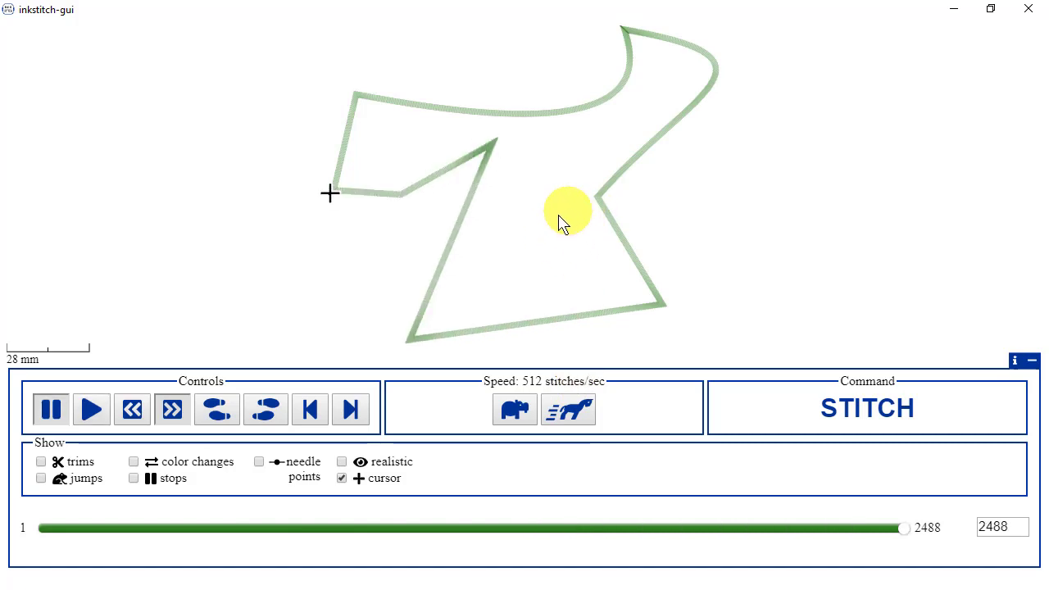
Inspect the simulated stitches where path1 and path2 meet at the upper corner and along the adjoining curve, then close the simulator
scroll(631, 41, "up", 1)
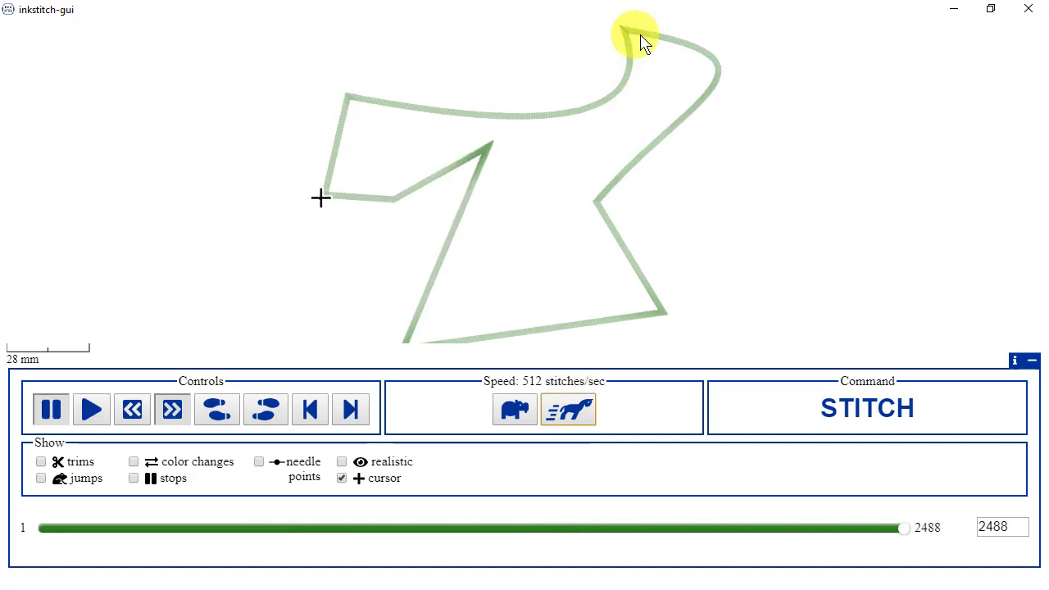
scroll(642, 45, "up", 2)
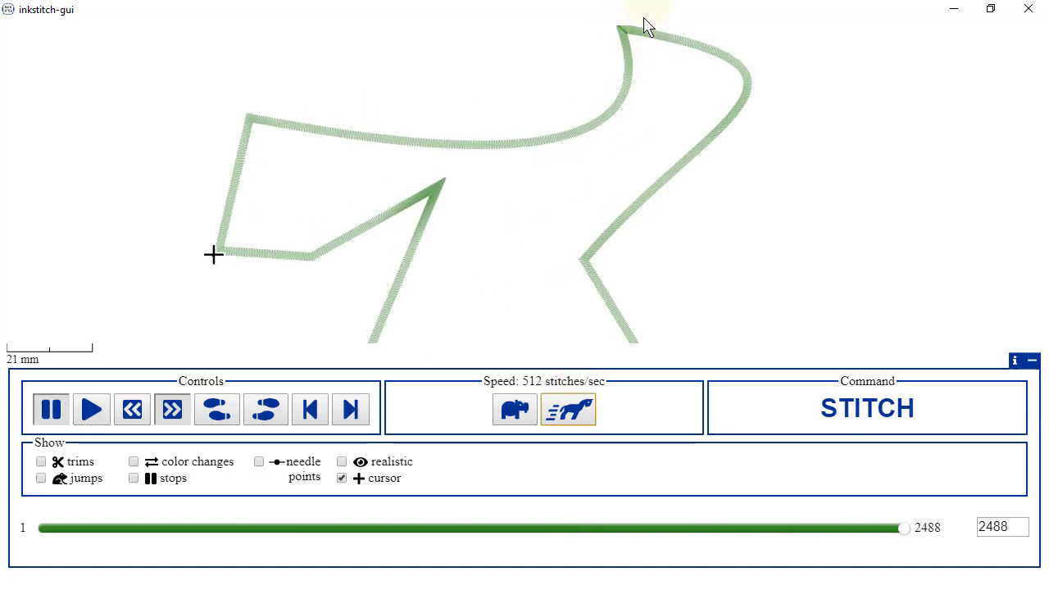
scroll(644, 26, "up", 3)
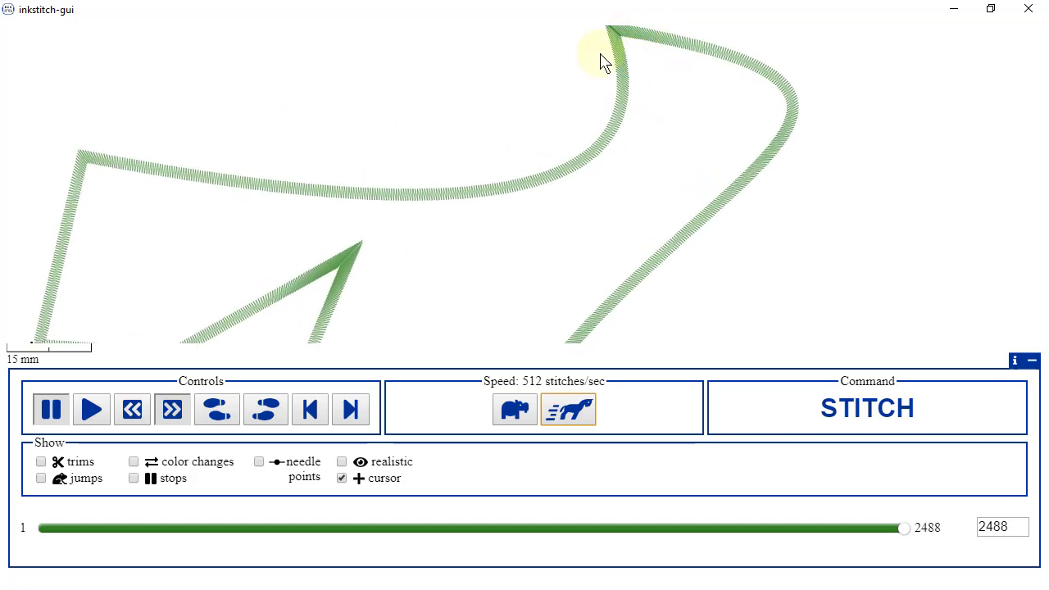
scroll(601, 63, "up", 3)
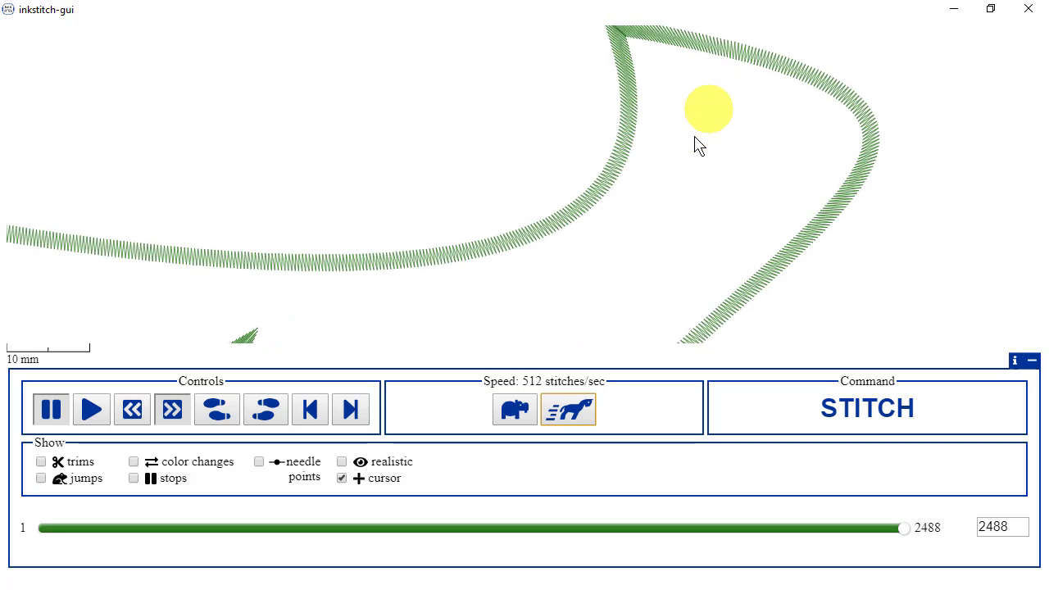
left_click_drag(695, 145, 641, 224)
scroll(536, 187, "up", 2)
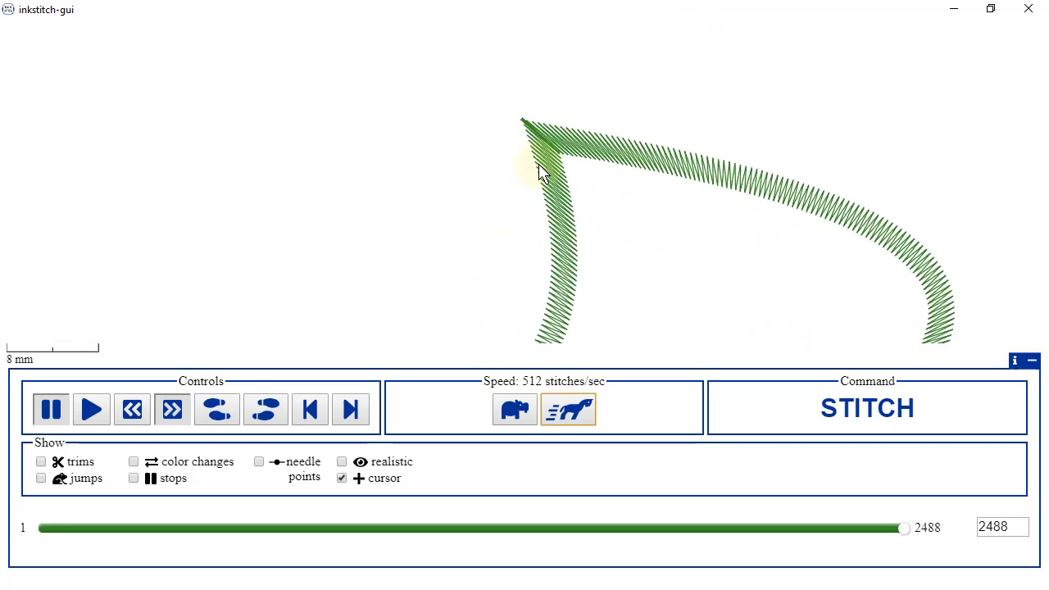
scroll(540, 172, "up", 2)
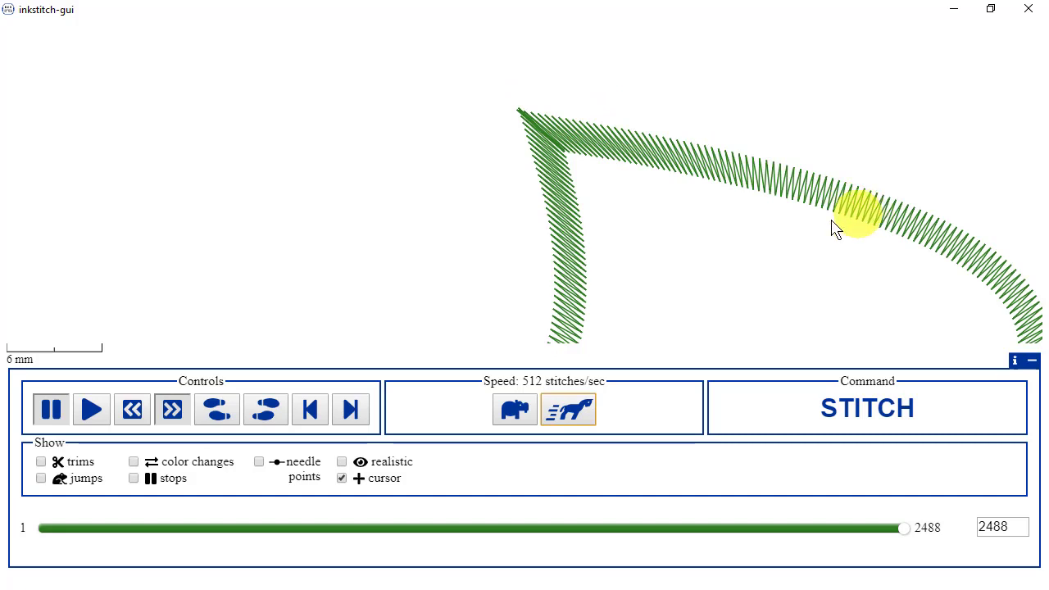
scroll(604, 164, "down", 5)
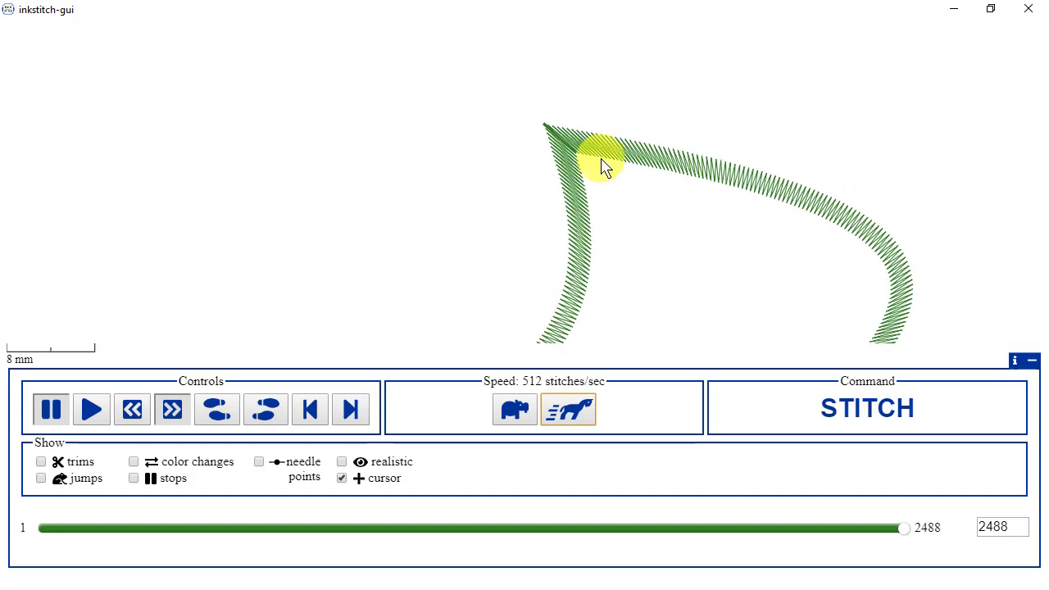
scroll(606, 176, "down", 5)
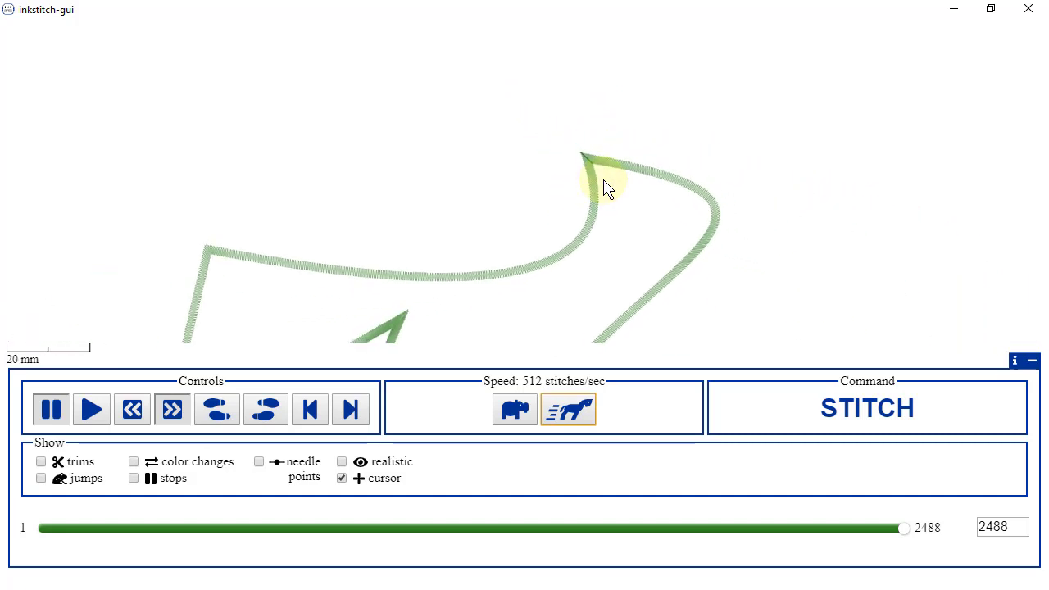
scroll(604, 181, "down", 3)
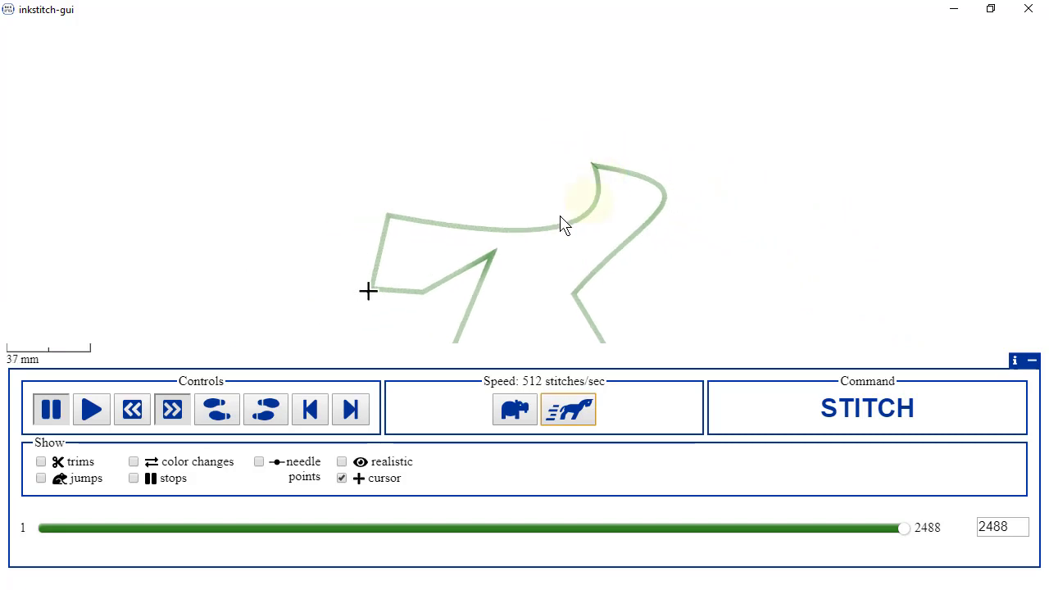
scroll(596, 235, "down", 1)
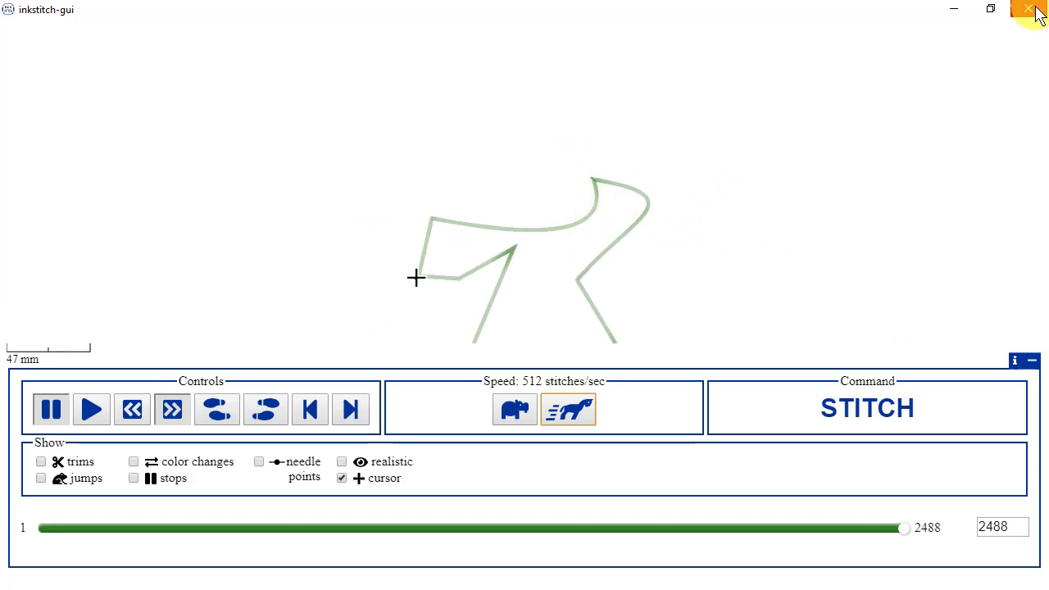
left_click(1034, 11)
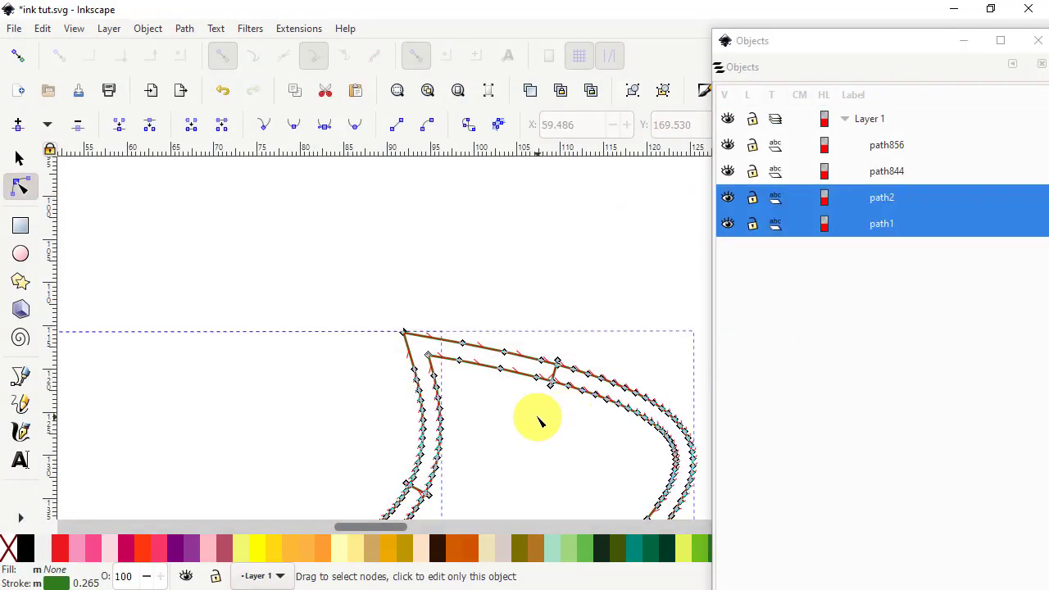
Convert the closed blue outline path844 to satin columns with Ink/Stitch's Convert Line to Satin
scroll(356, 327, "down", 5)
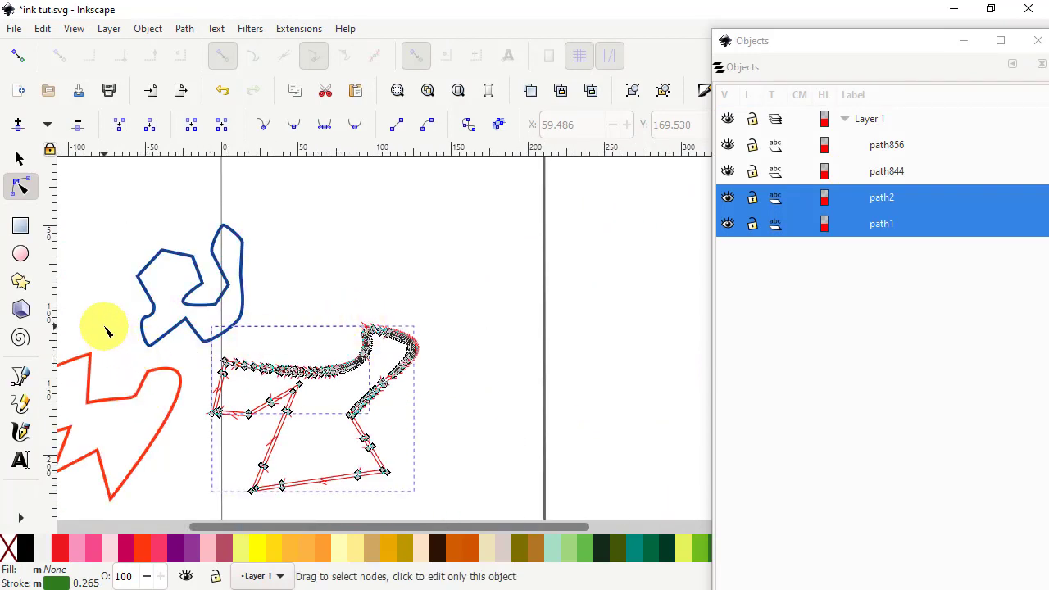
left_click(332, 350)
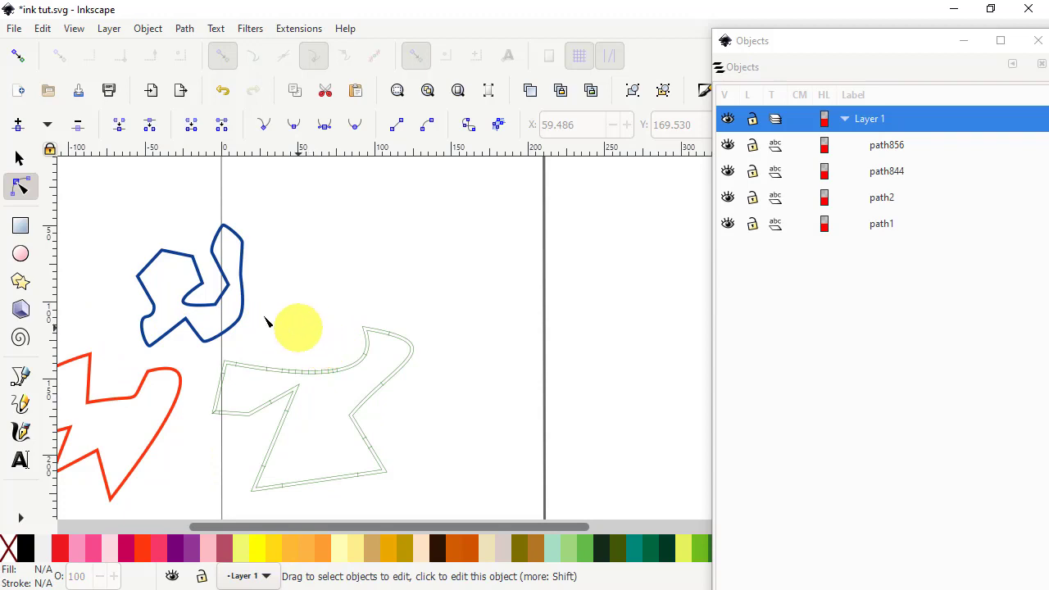
left_click(215, 305)
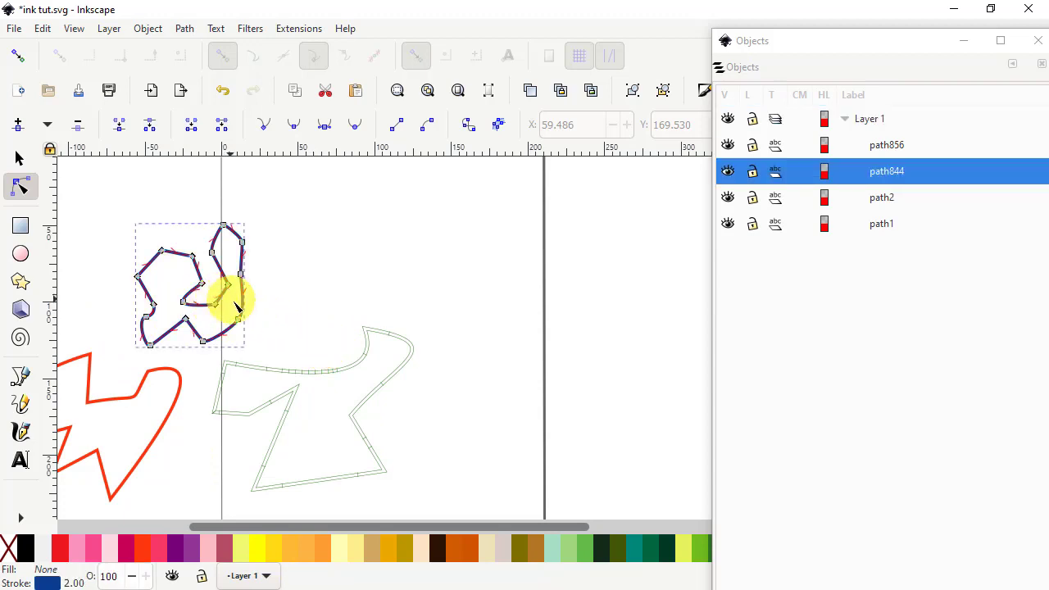
scroll(129, 300, "up", 4)
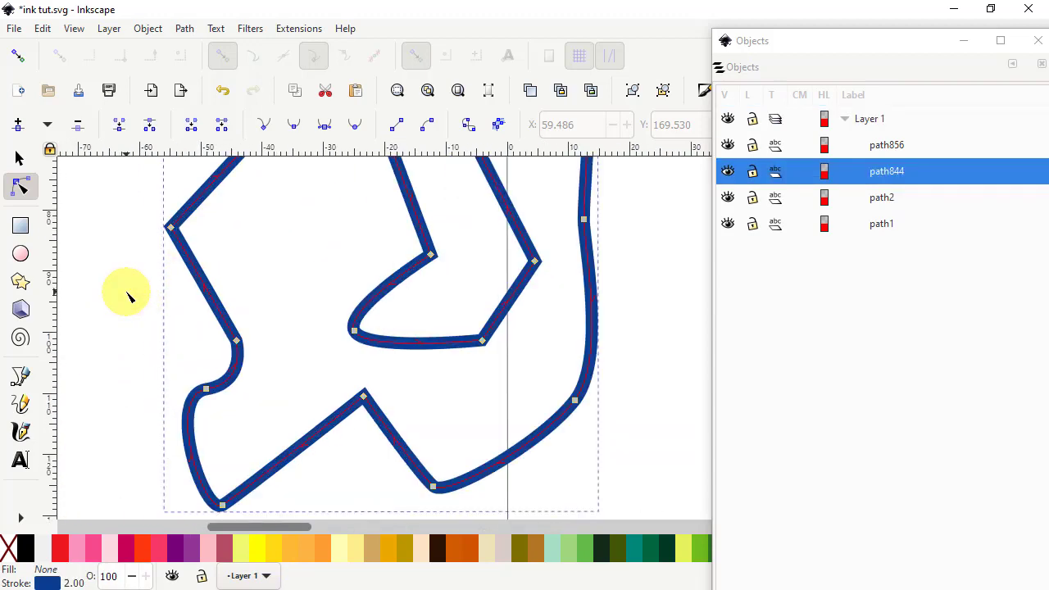
scroll(215, 283, "down", 2)
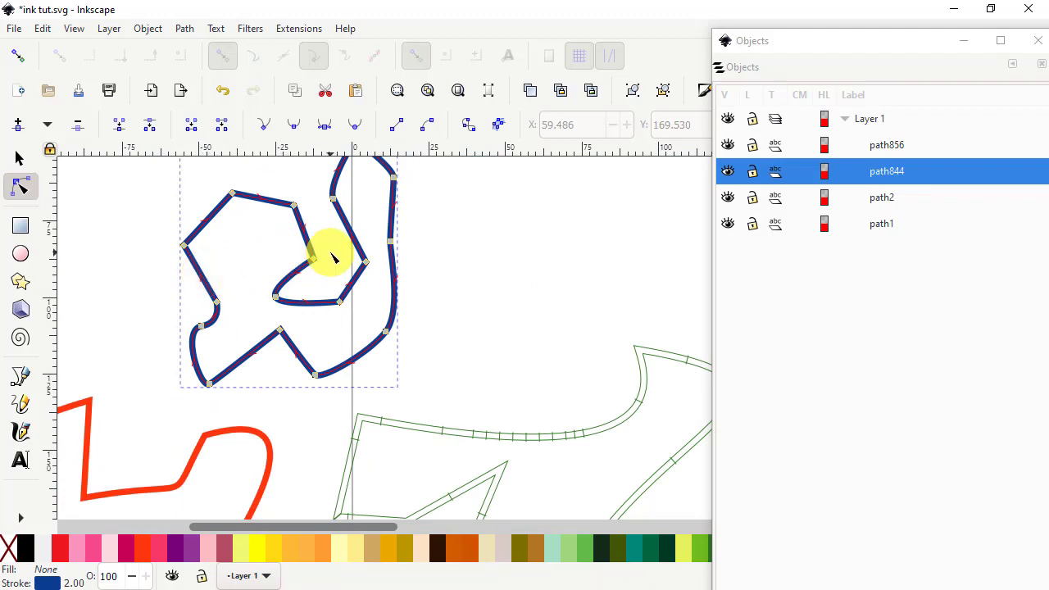
left_click_drag(335, 257, 452, 320)
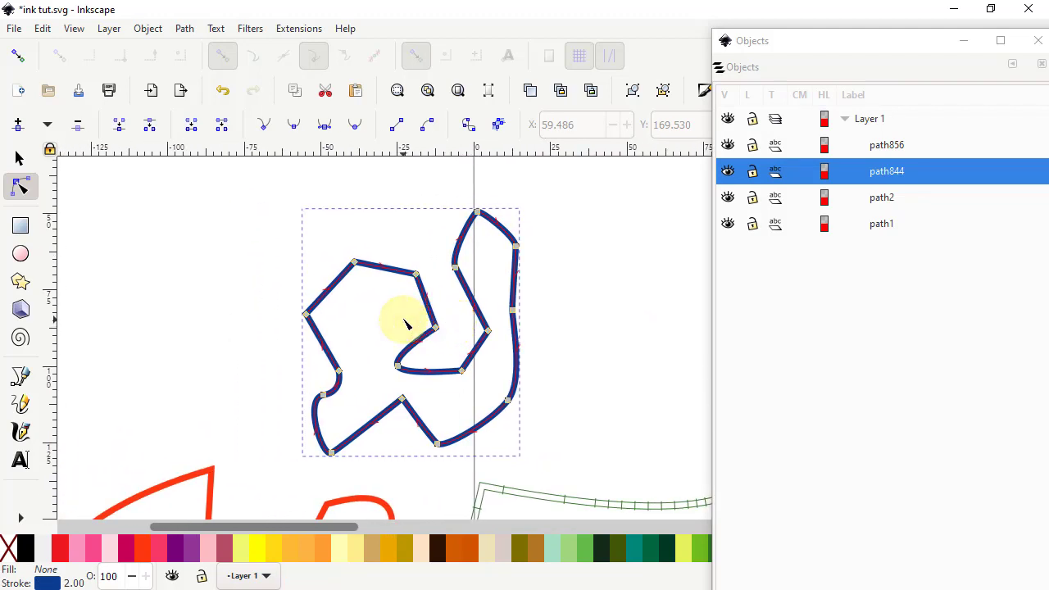
scroll(405, 325, "up", 1)
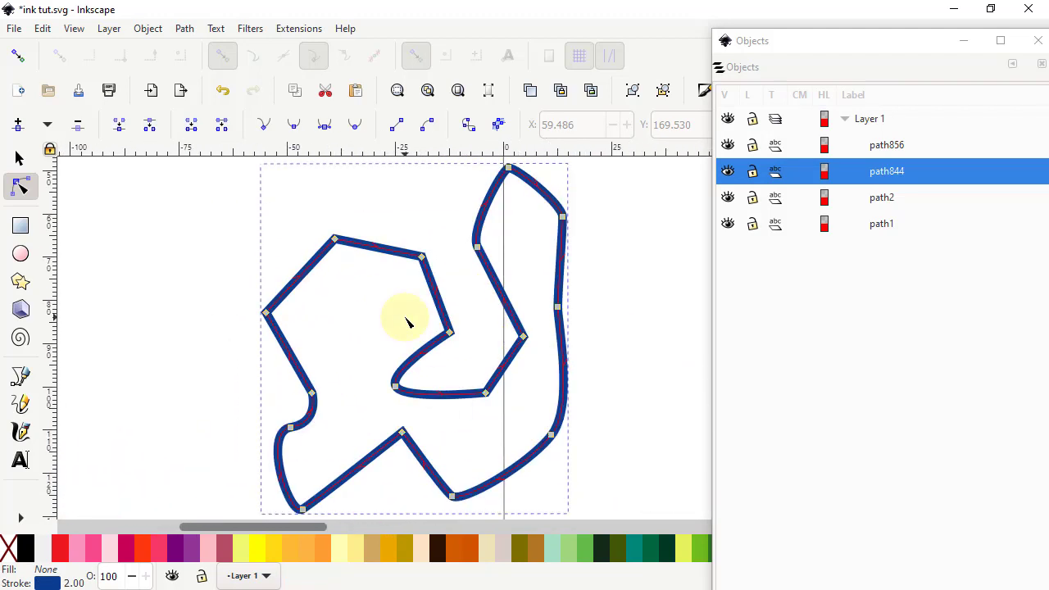
left_click(299, 29)
mouse_move(344, 232)
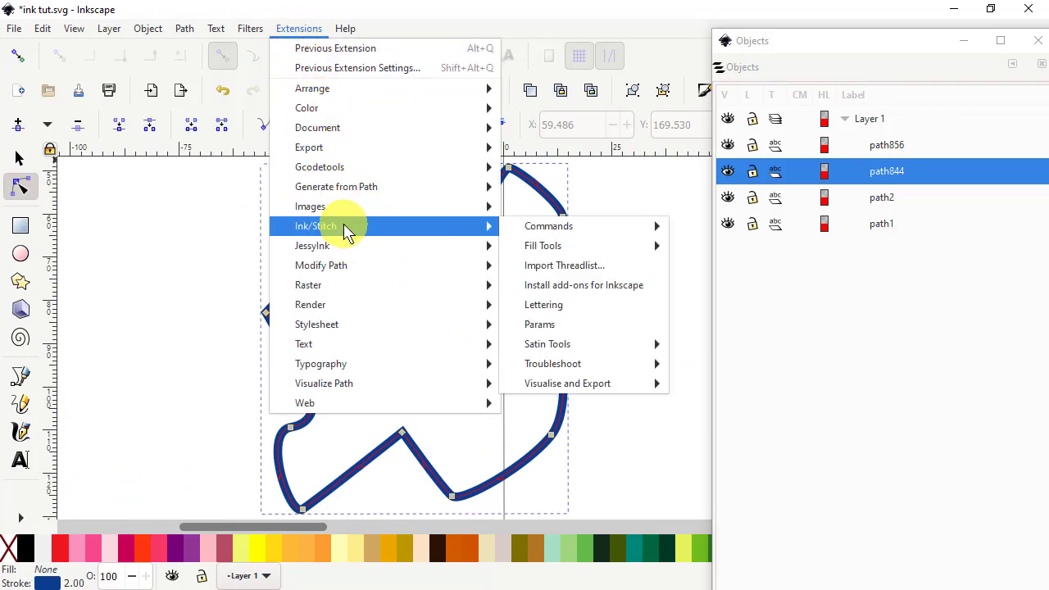
mouse_move(576, 348)
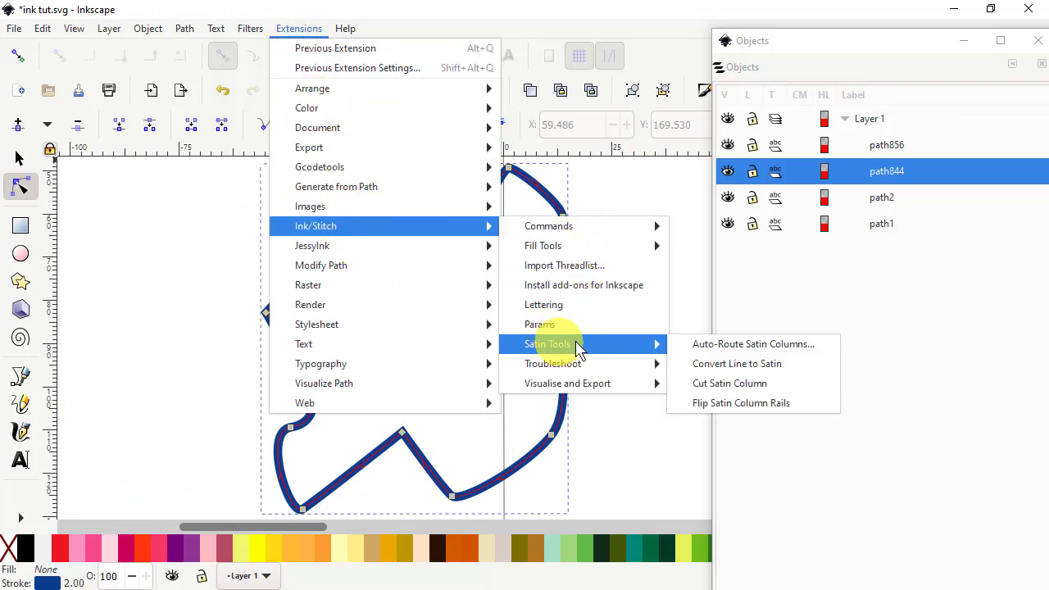
left_click(732, 363)
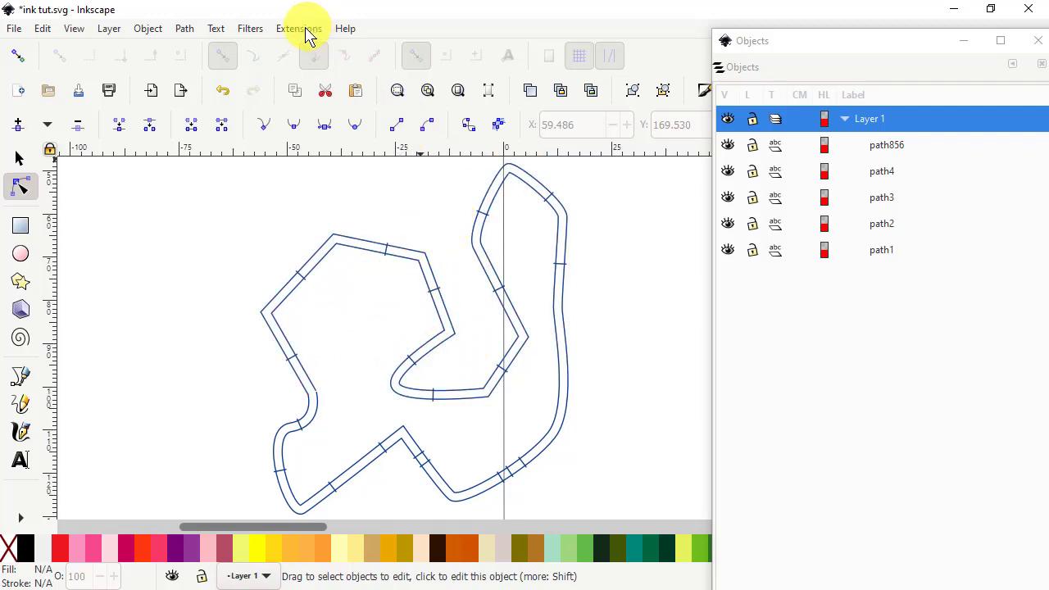
Simulate the stitches of the two blue satin columns, path3 and path4, together at 128 stitches/sec
left_click(518, 314)
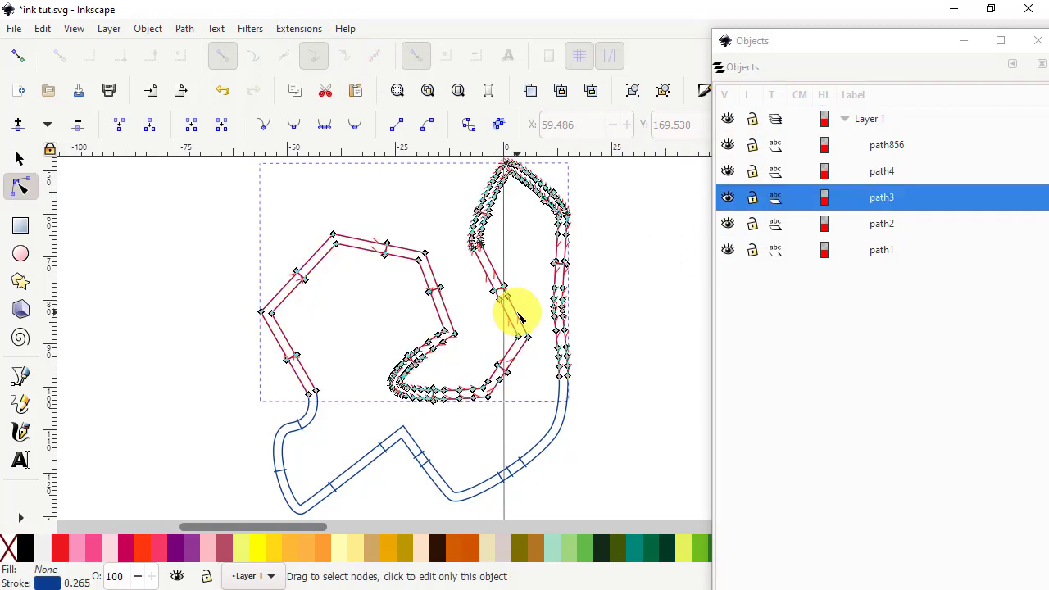
left_click(878, 172, "shift")
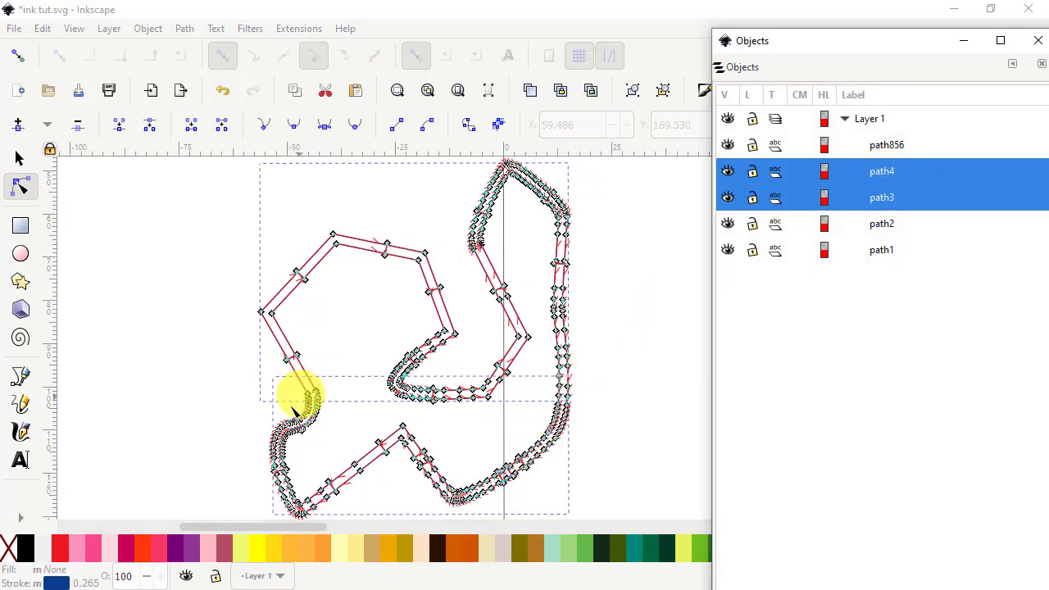
left_click(295, 31)
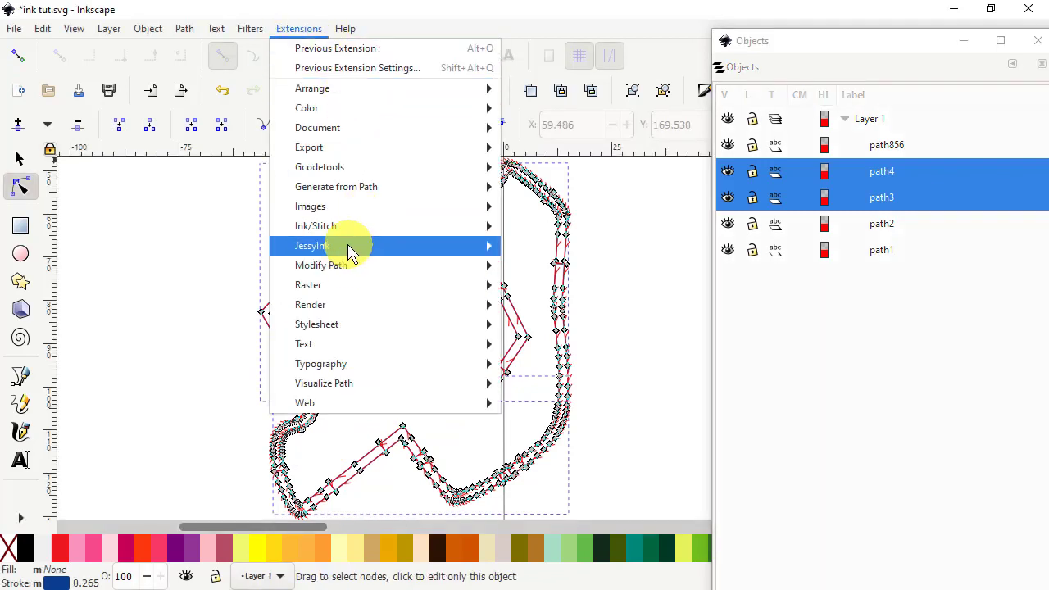
mouse_move(401, 233)
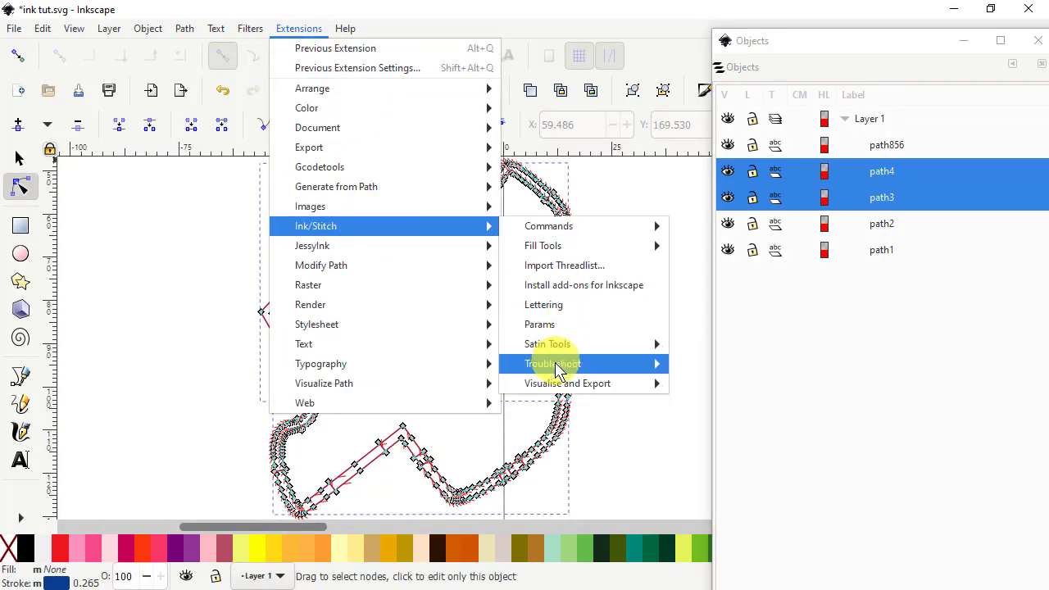
mouse_move(594, 385)
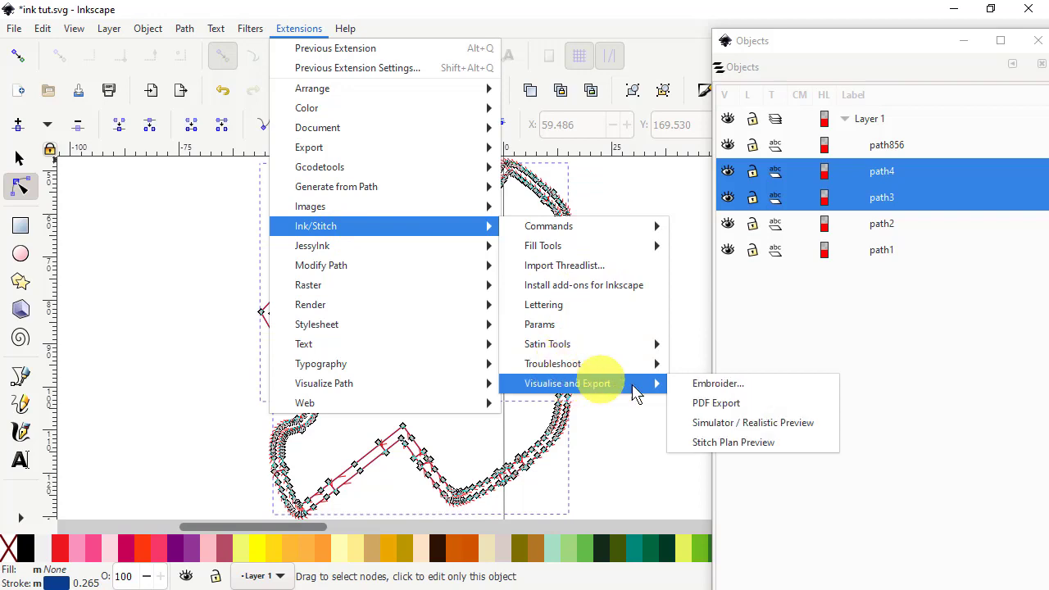
left_click(713, 423)
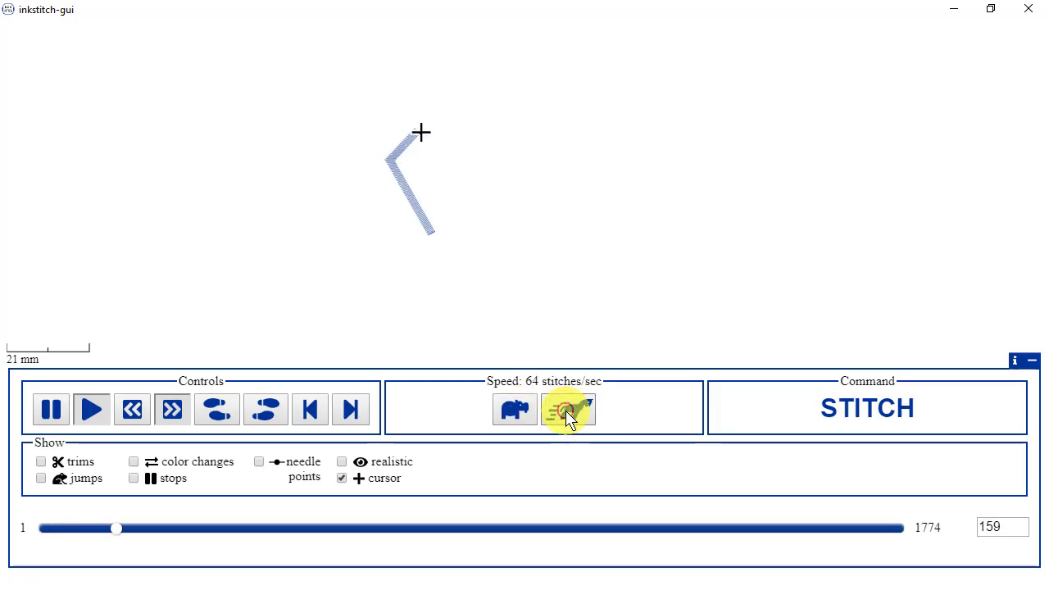
left_click(569, 416)
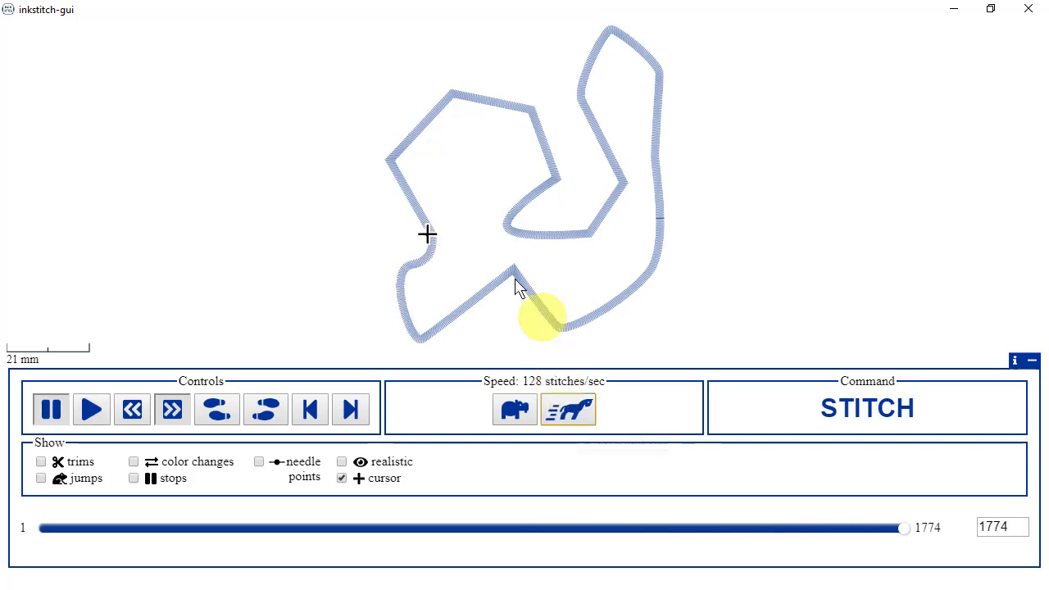
Inspect the simulated blue stitches around the corners and where the two columns meet, then close the simulator
scroll(402, 140, "up", 4)
scroll(397, 214, "up", 3)
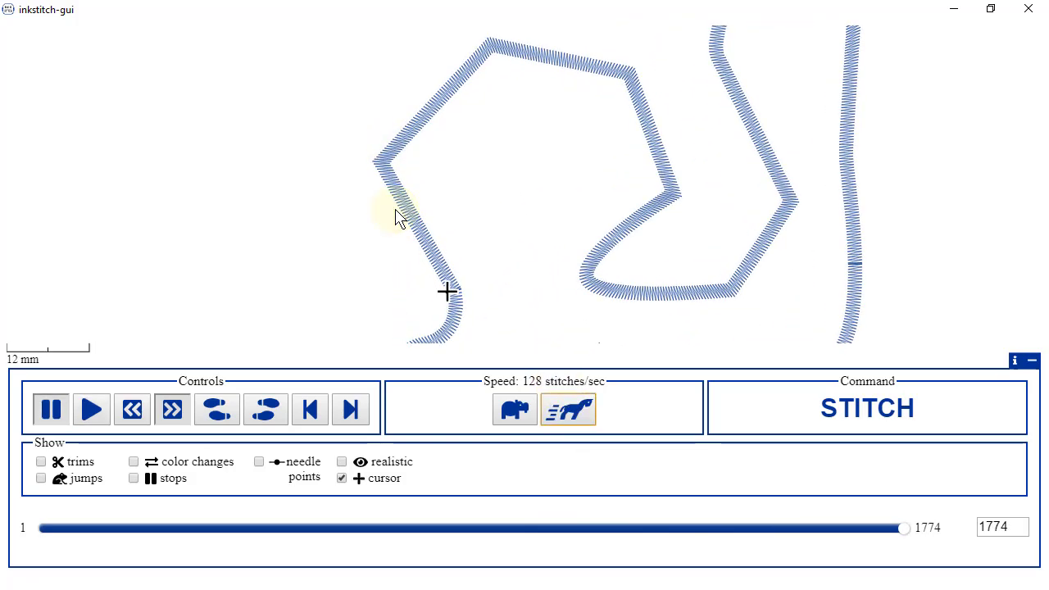
left_click_drag(542, 135, 352, 157)
left_click_drag(385, 274, 582, 52)
left_click_drag(624, 89, 663, 122)
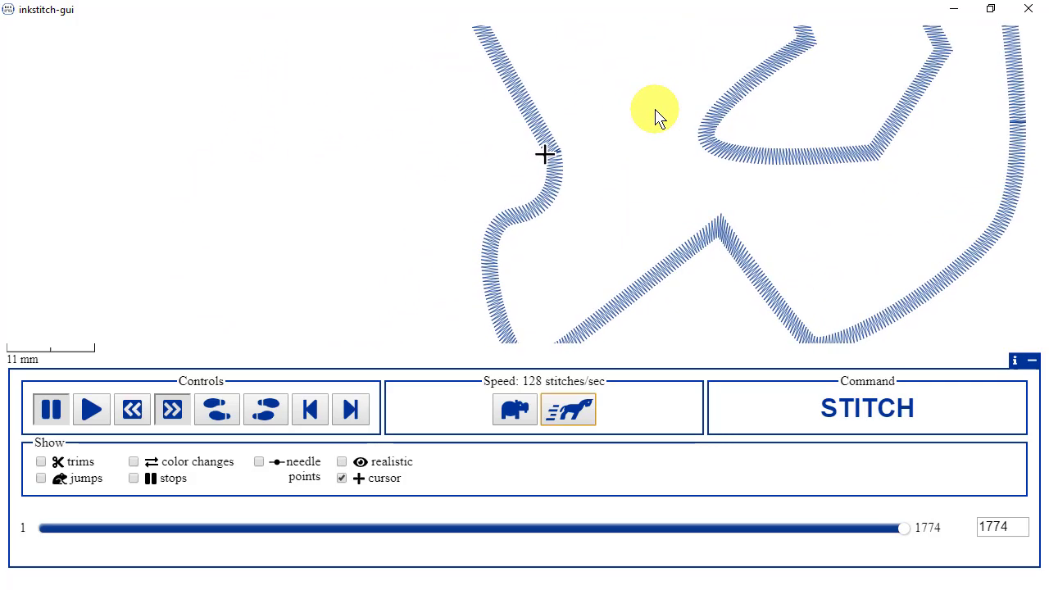
left_click(1029, 10)
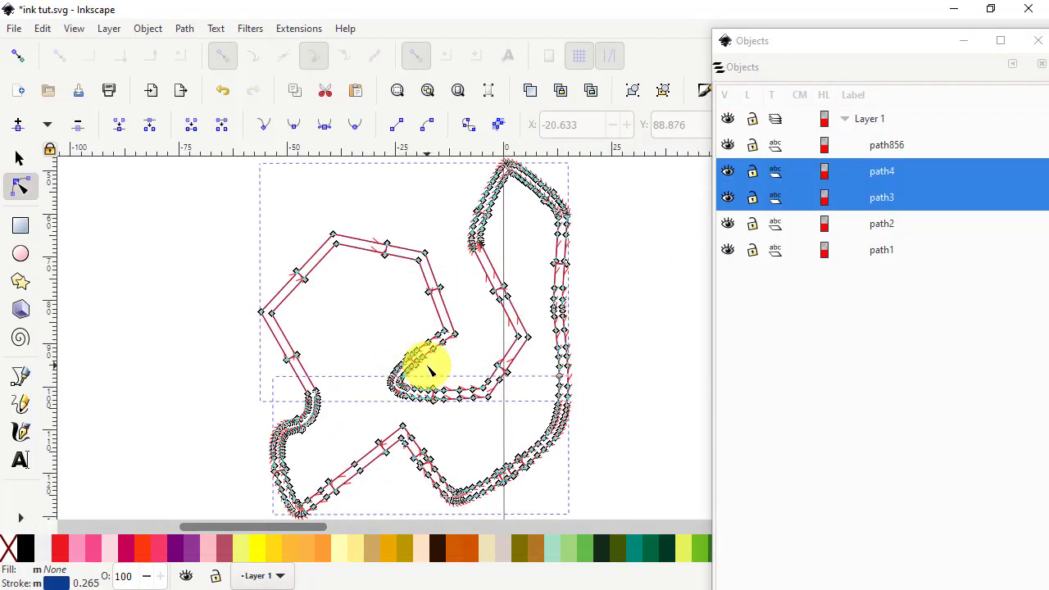
Convert the closed red outline path856 to satin columns with Ink/Stitch's Convert Line to Satin
scroll(428, 370, "down", 3)
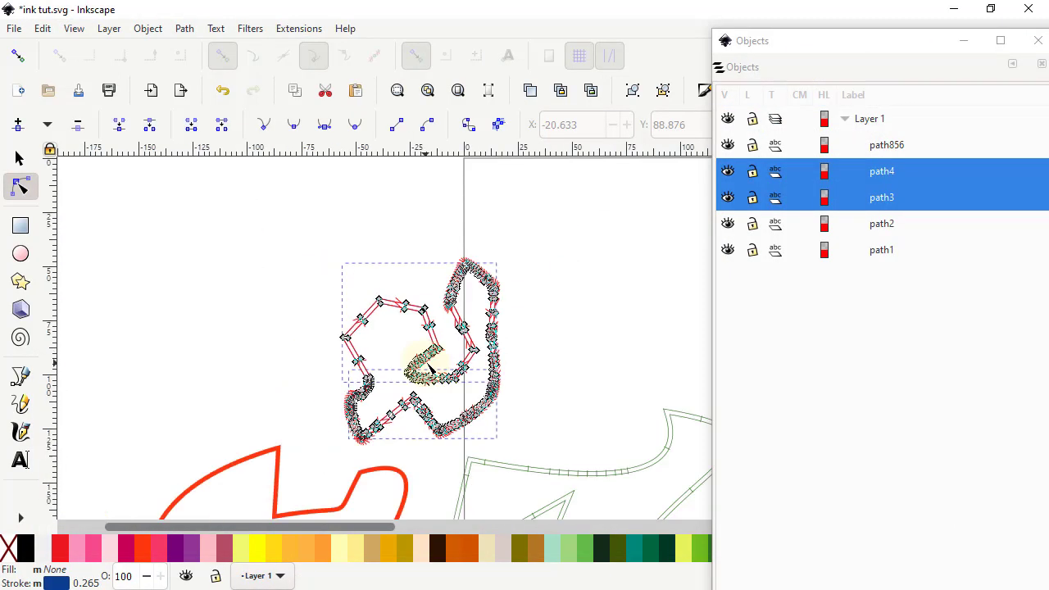
left_click(349, 469)
left_click_drag(347, 476, 426, 304)
scroll(427, 304, "up", 1)
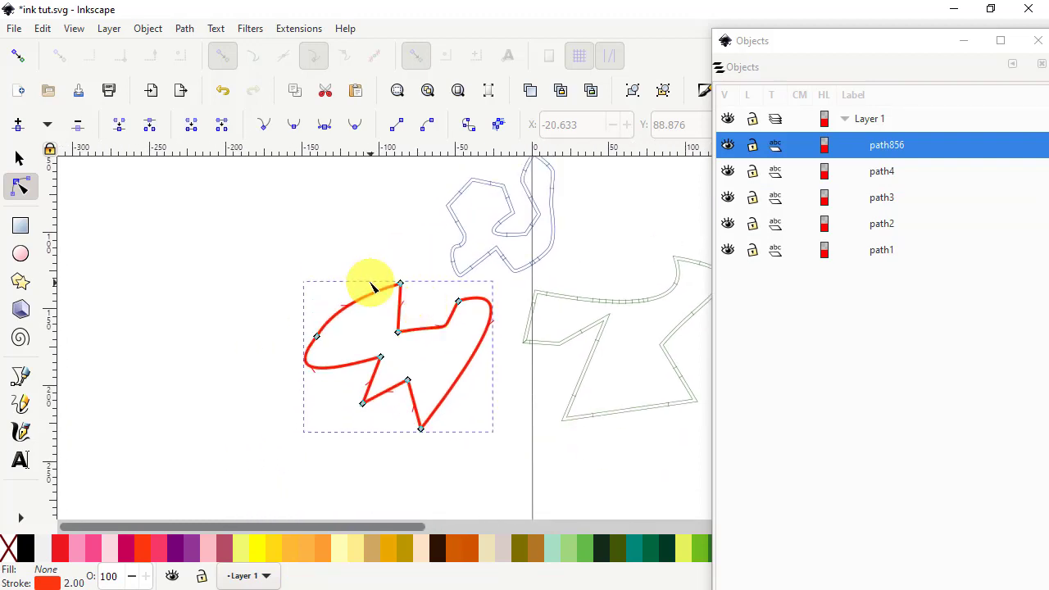
left_click(299, 29)
mouse_move(330, 228)
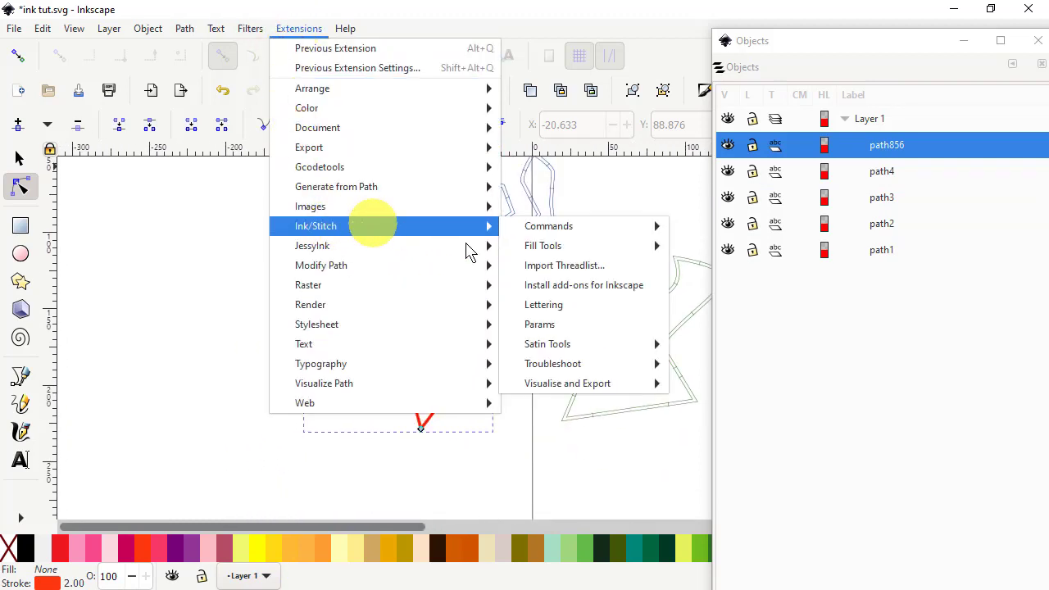
mouse_move(546, 345)
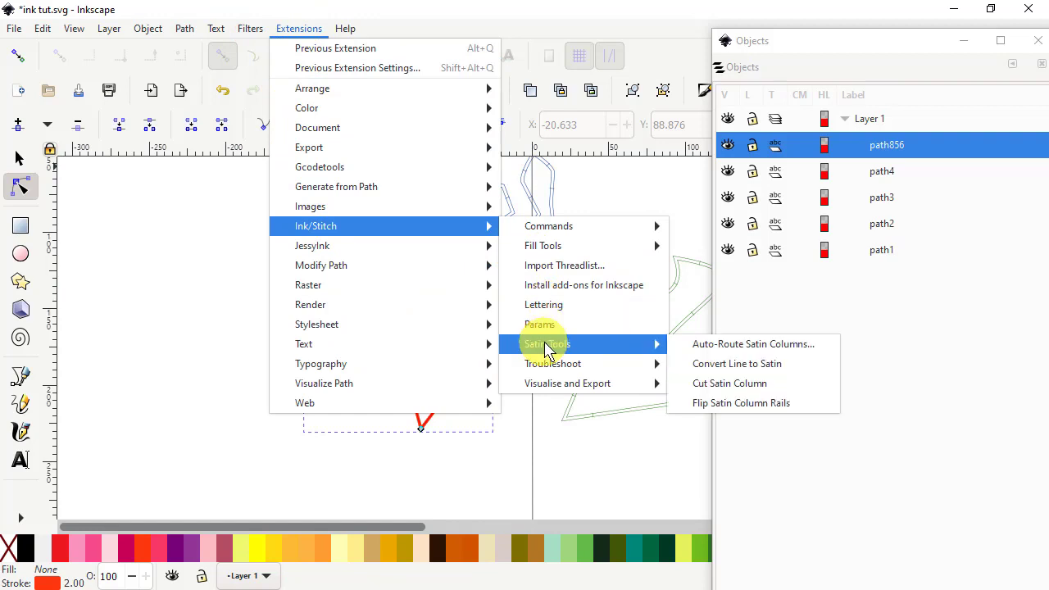
left_click(729, 370)
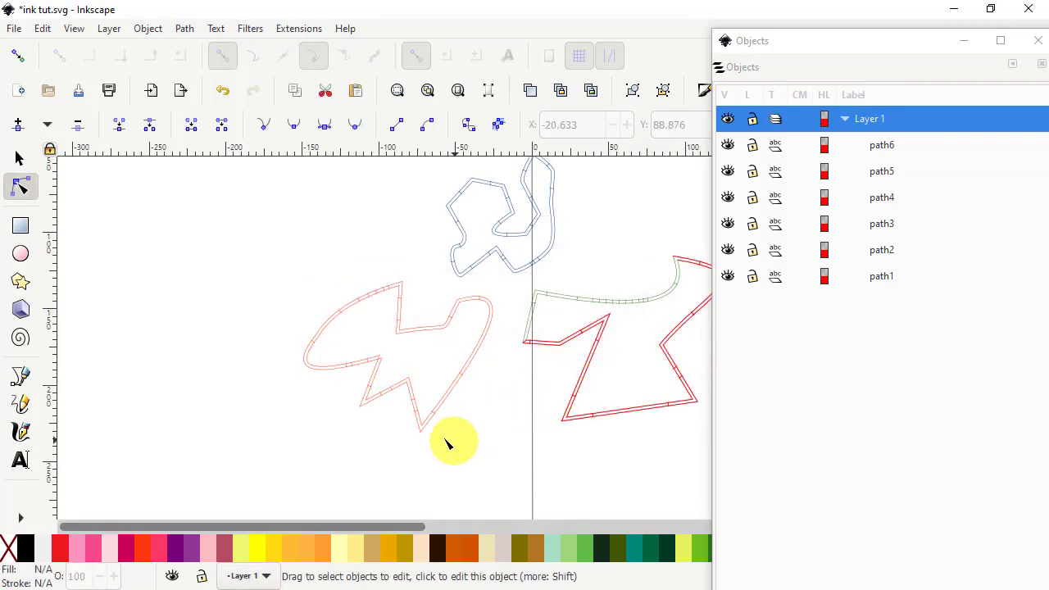
Simulate the stitches of the two red satin columns, path5 and path6, together at 512 stitches/sec
scroll(383, 376, "up", 3)
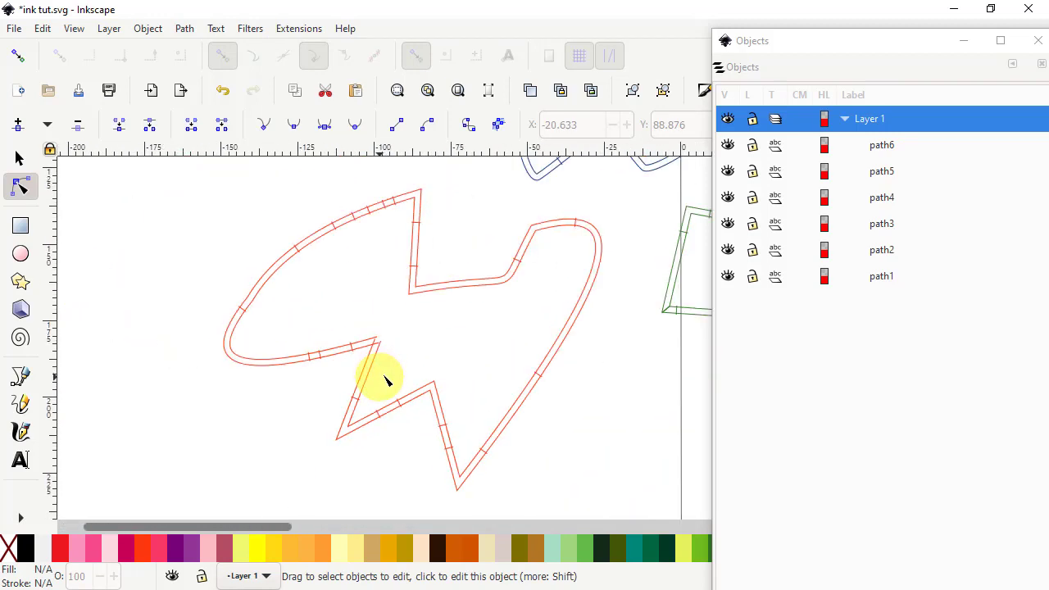
scroll(457, 246, "up", 1)
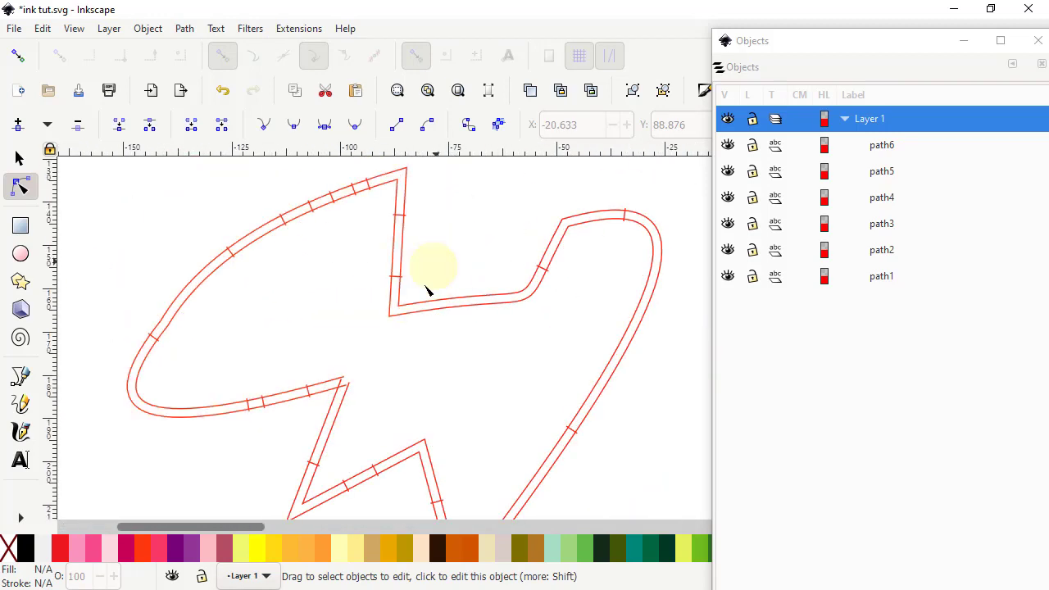
scroll(336, 414, "up", 1)
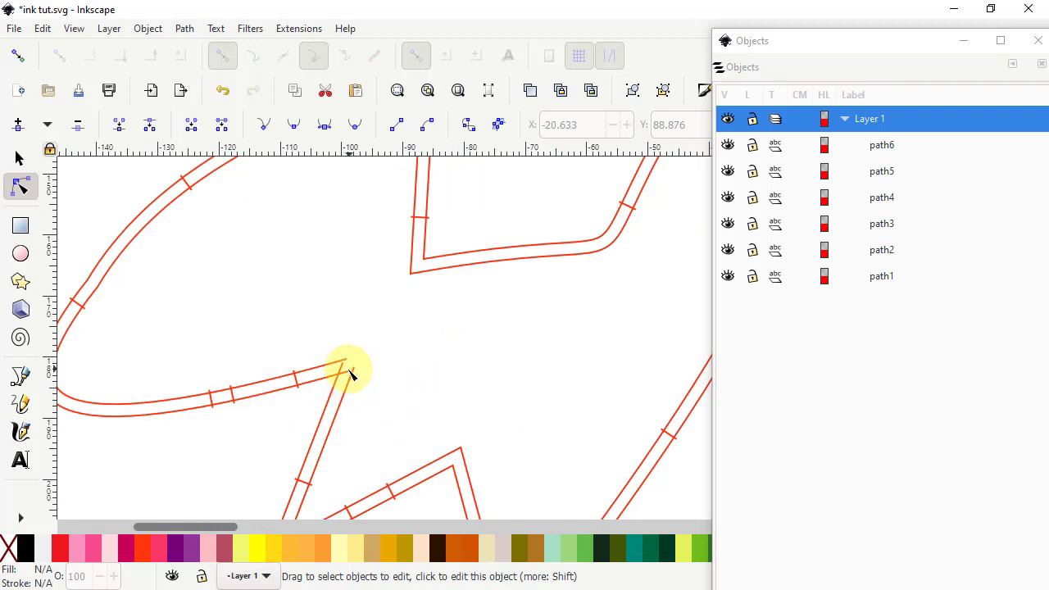
scroll(349, 374, "up", 3)
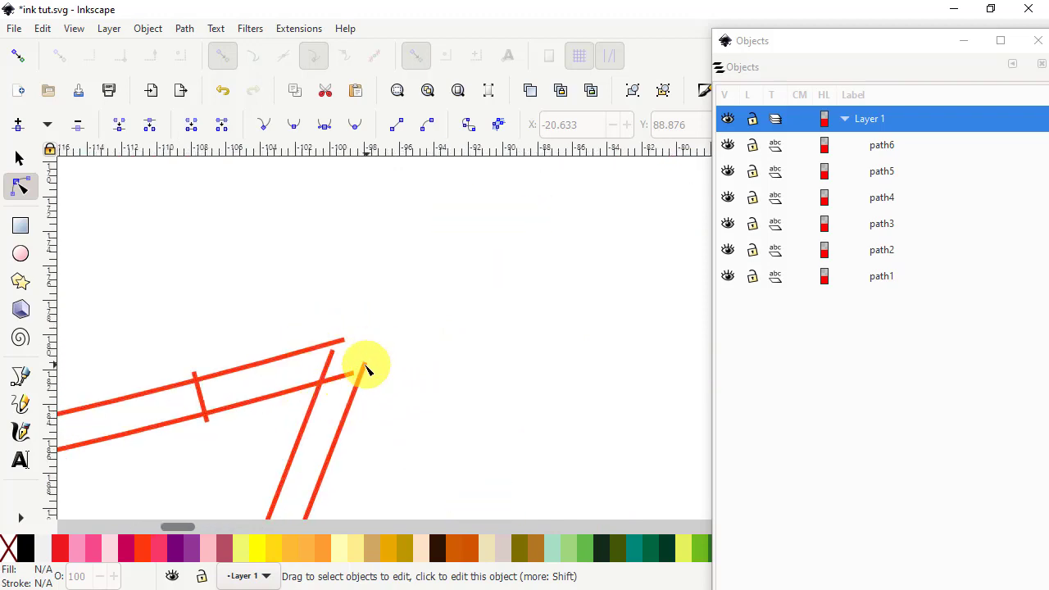
scroll(356, 375, "down", 4)
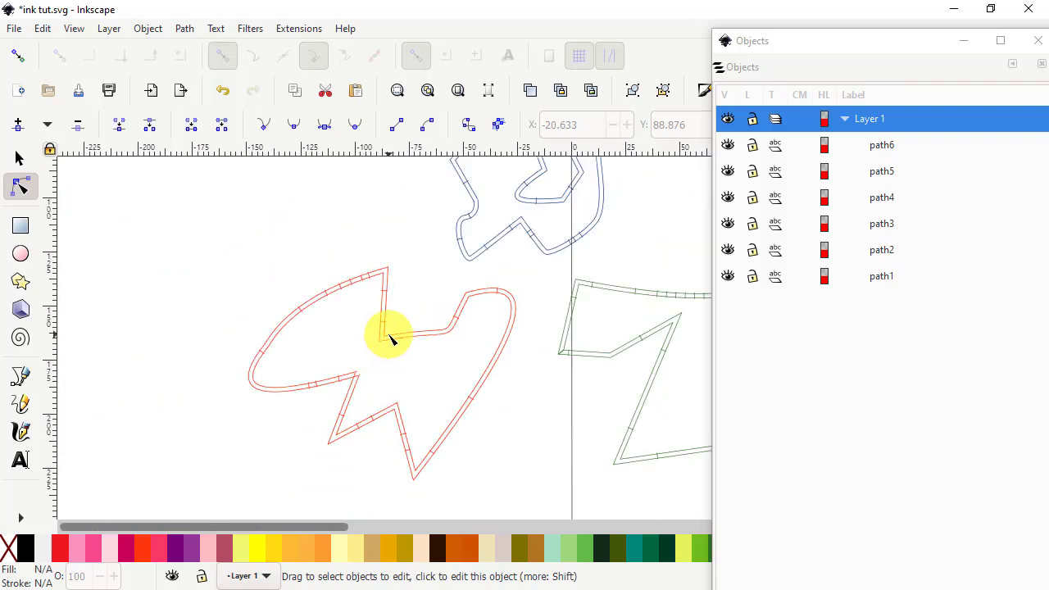
left_click(881, 171)
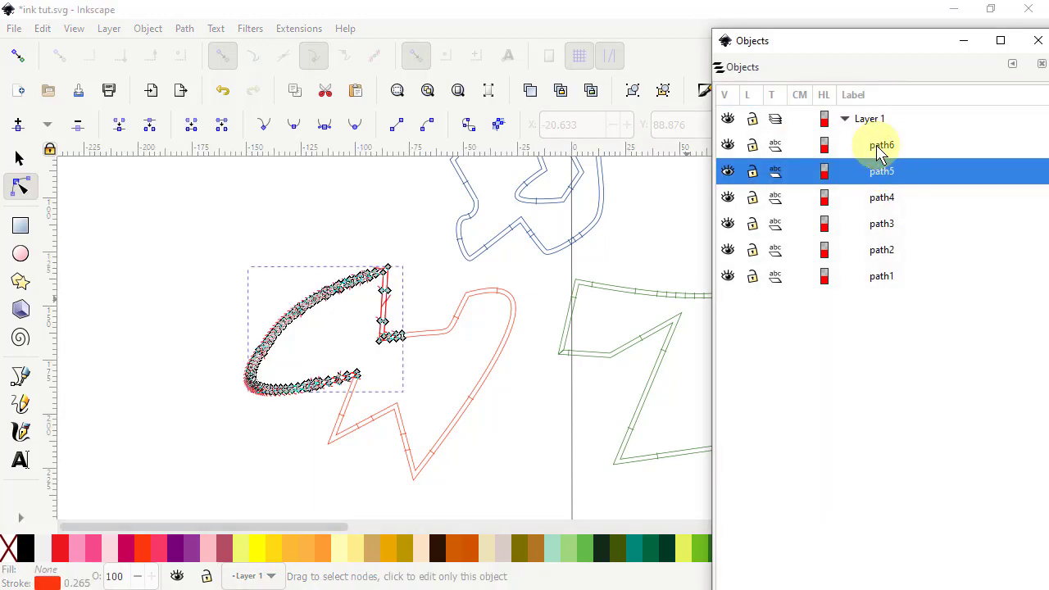
left_click(876, 146, "shift")
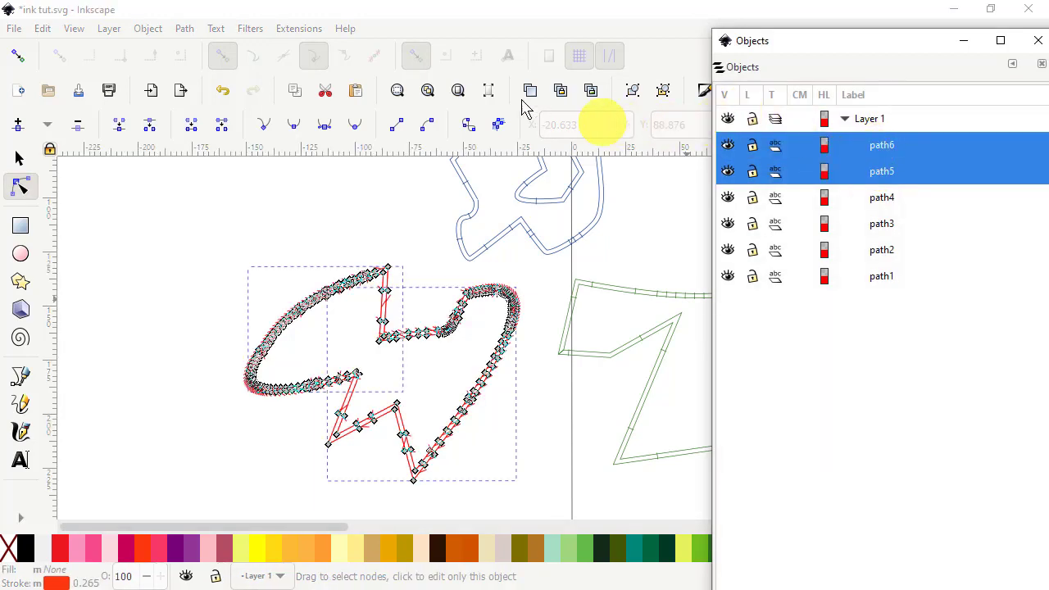
left_click(298, 28)
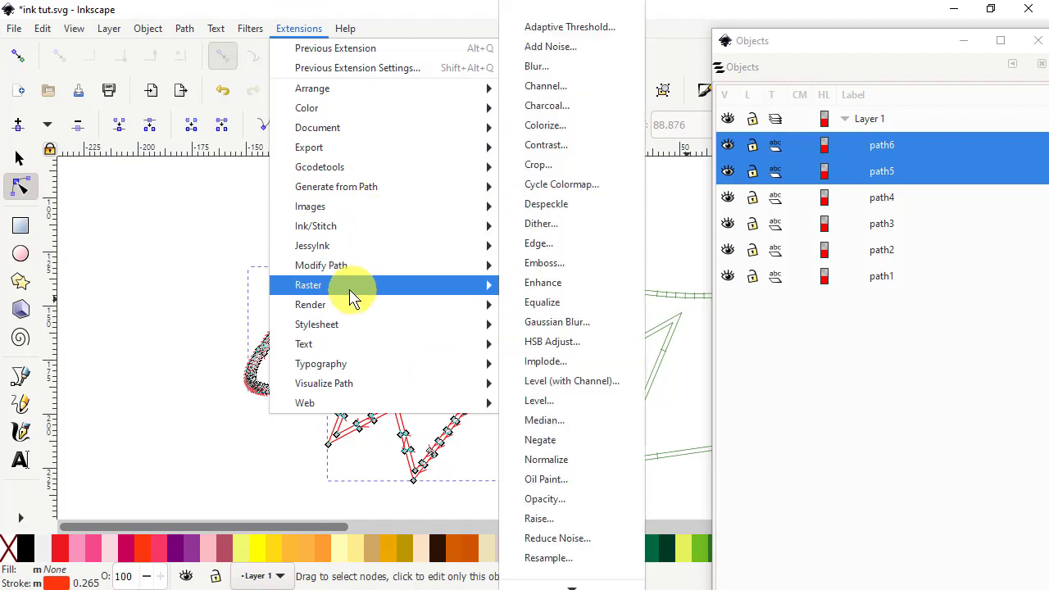
mouse_move(328, 228)
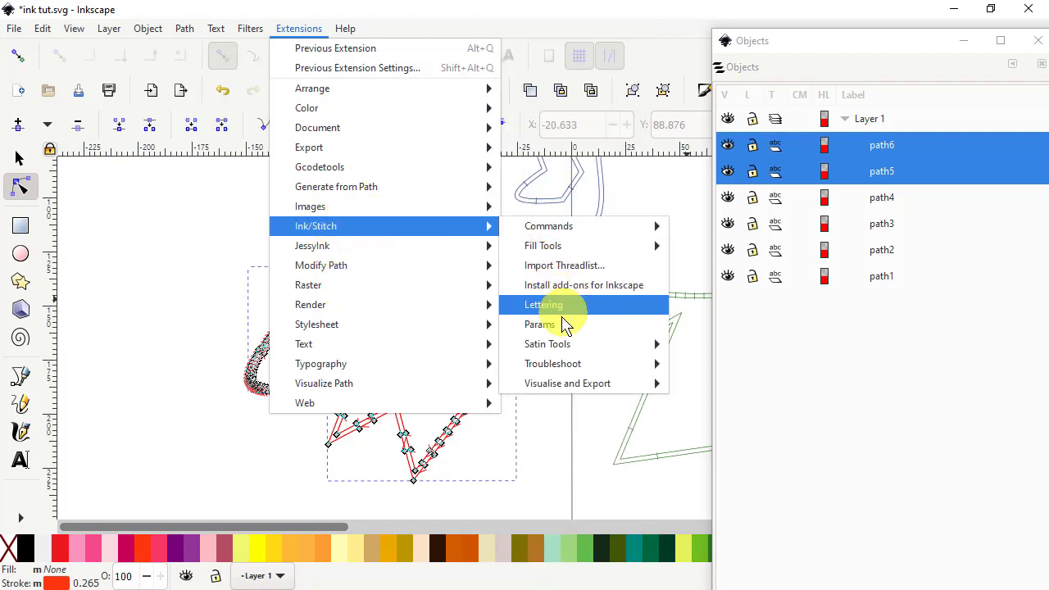
mouse_move(571, 386)
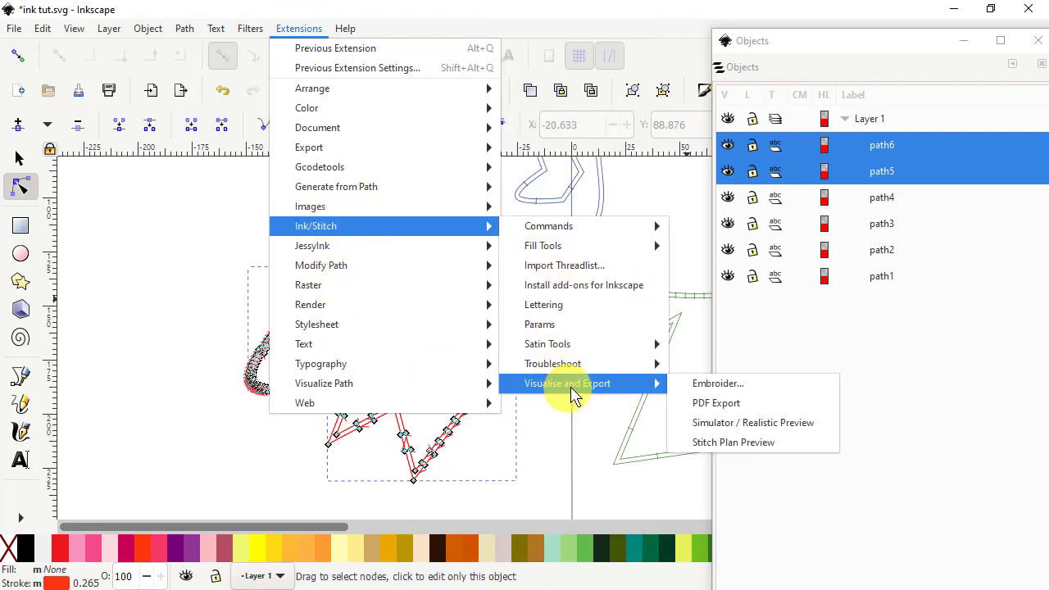
left_click(721, 423)
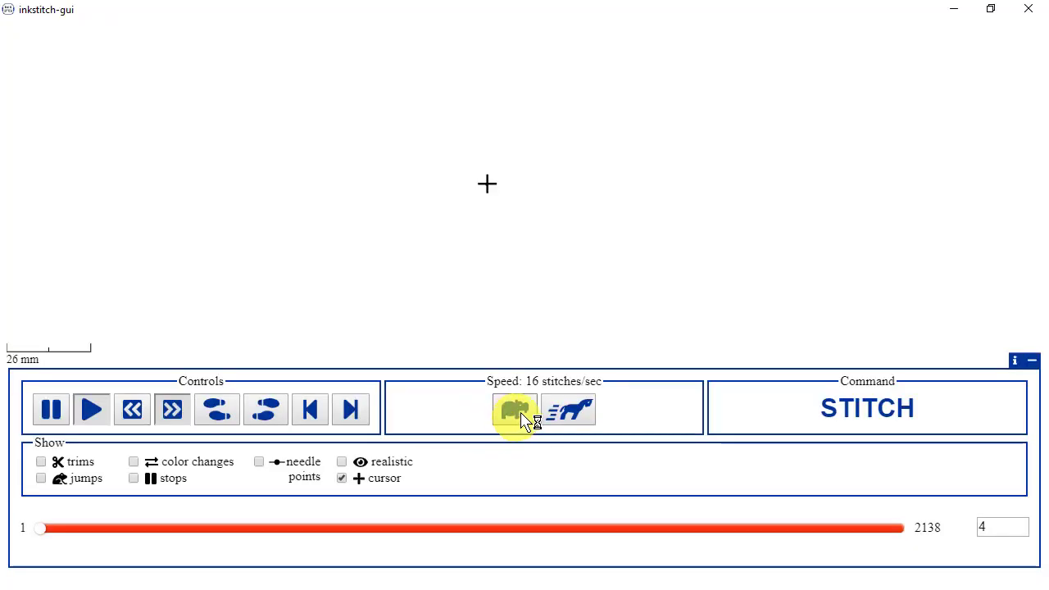
left_click(572, 416)
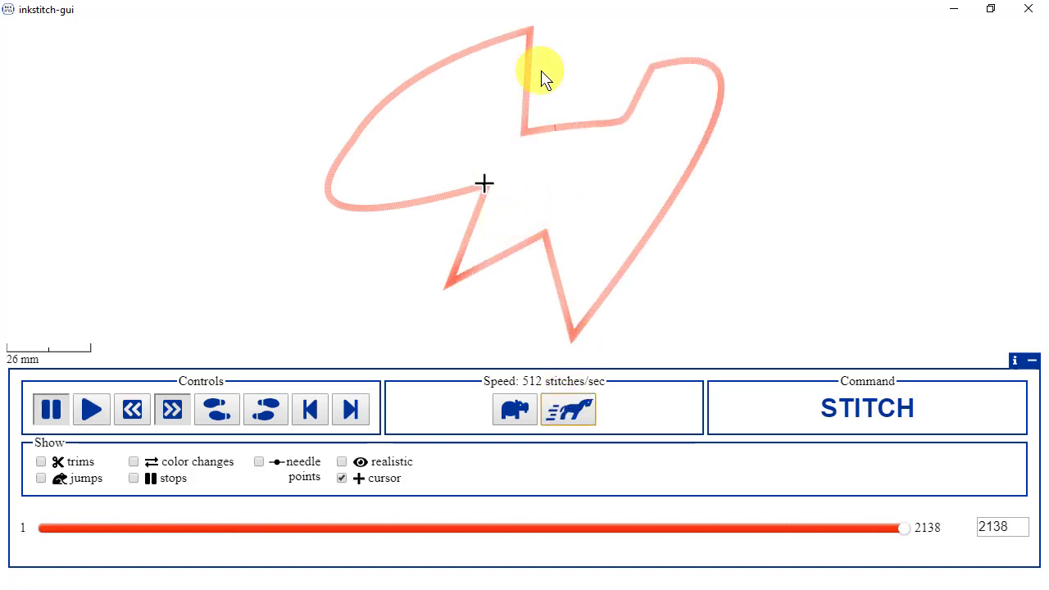
Inspect the simulated red stitches along the curves, at the sharp corners and where the two columns meet, then close the simulator
left_click_drag(540, 77, 549, 124)
scroll(547, 128, "up", 2)
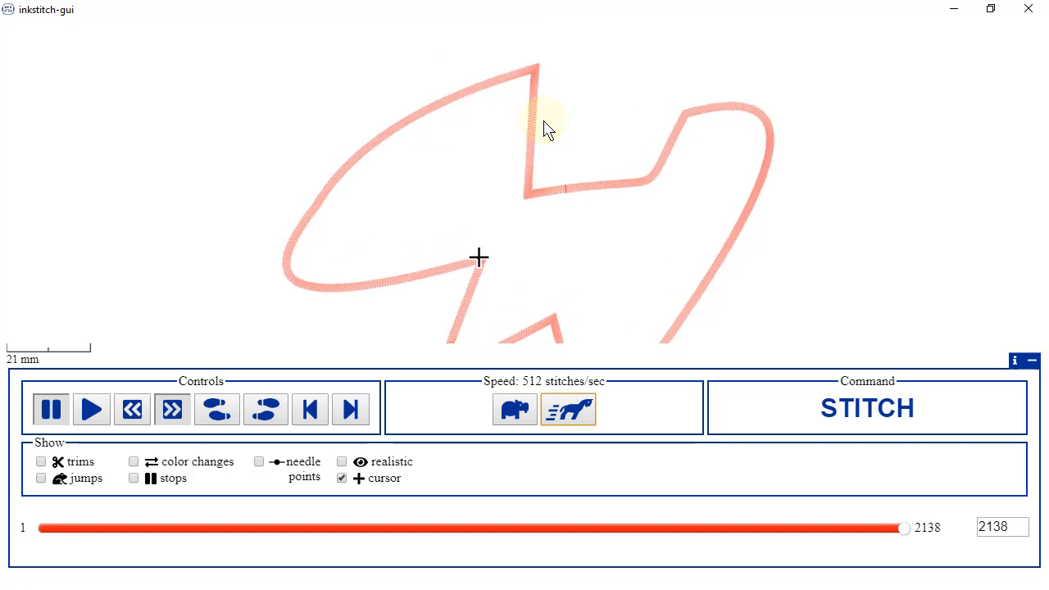
scroll(546, 129, "up", 7)
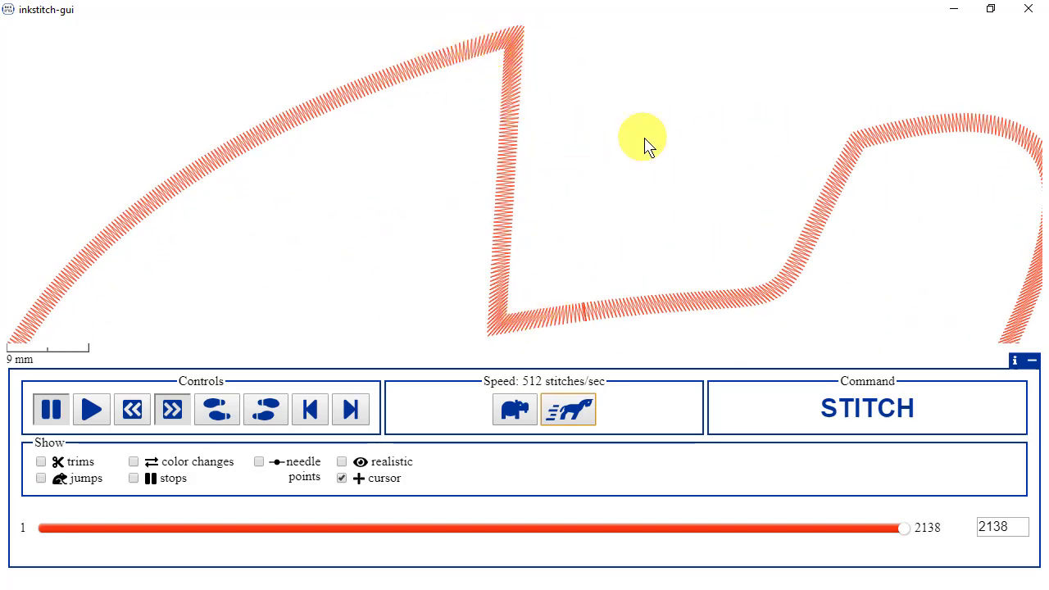
left_click_drag(701, 249, 459, 238)
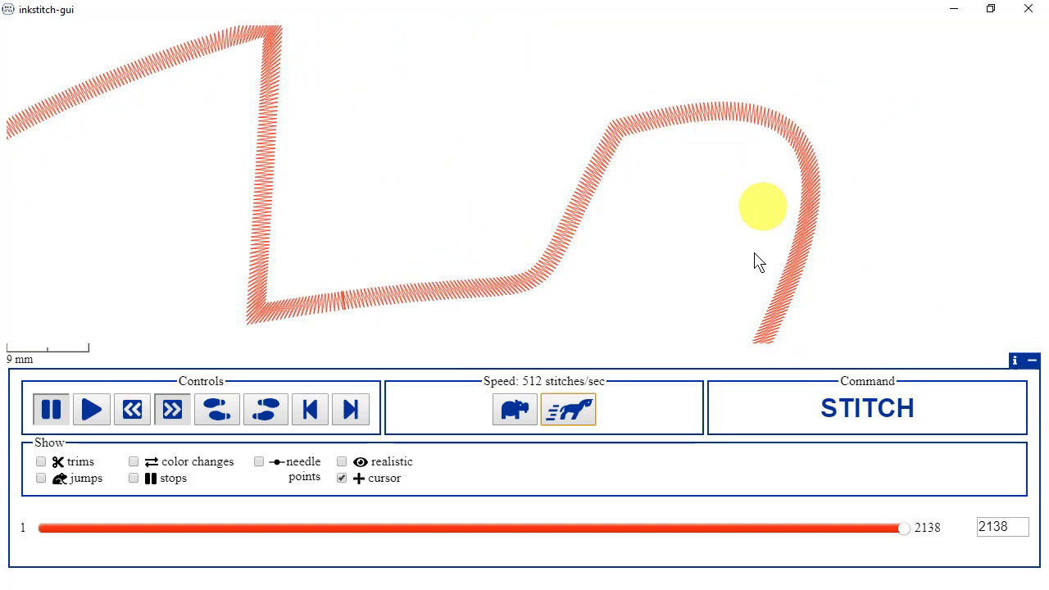
left_click_drag(728, 316, 598, 210)
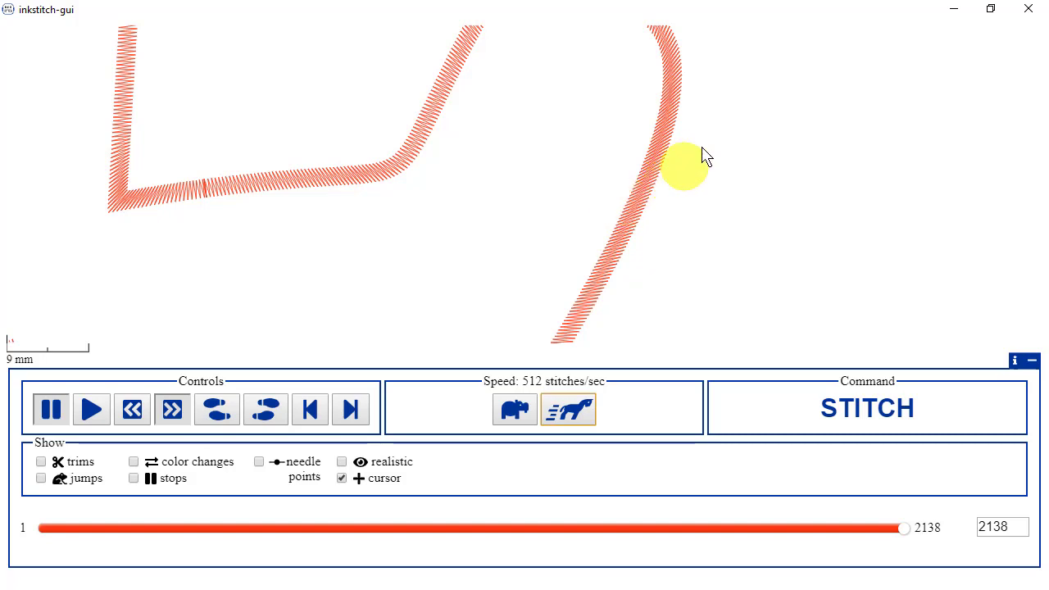
left_click_drag(689, 187, 874, 31)
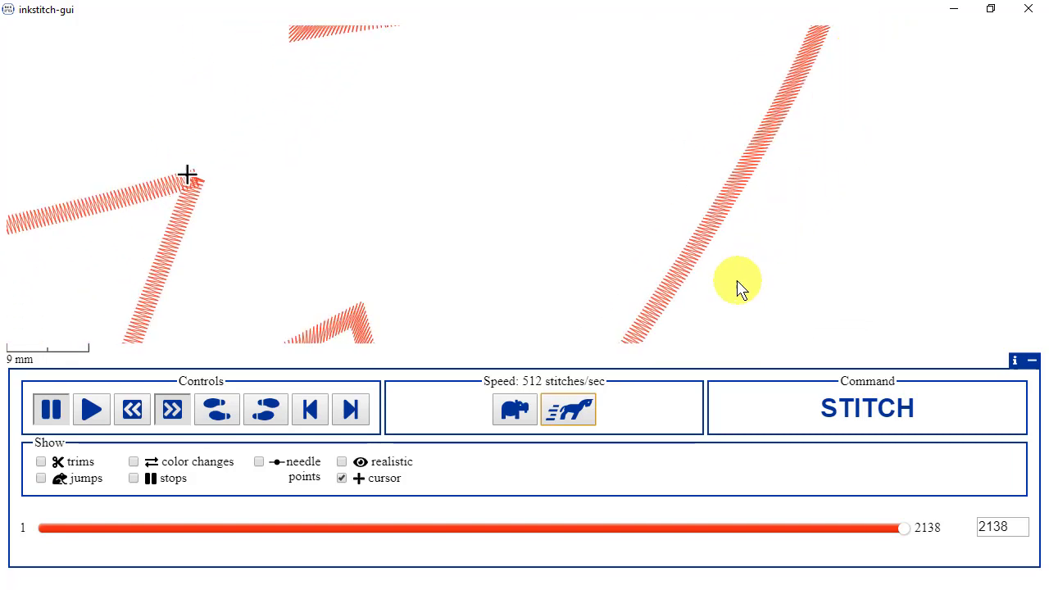
left_click_drag(738, 287, 929, 122)
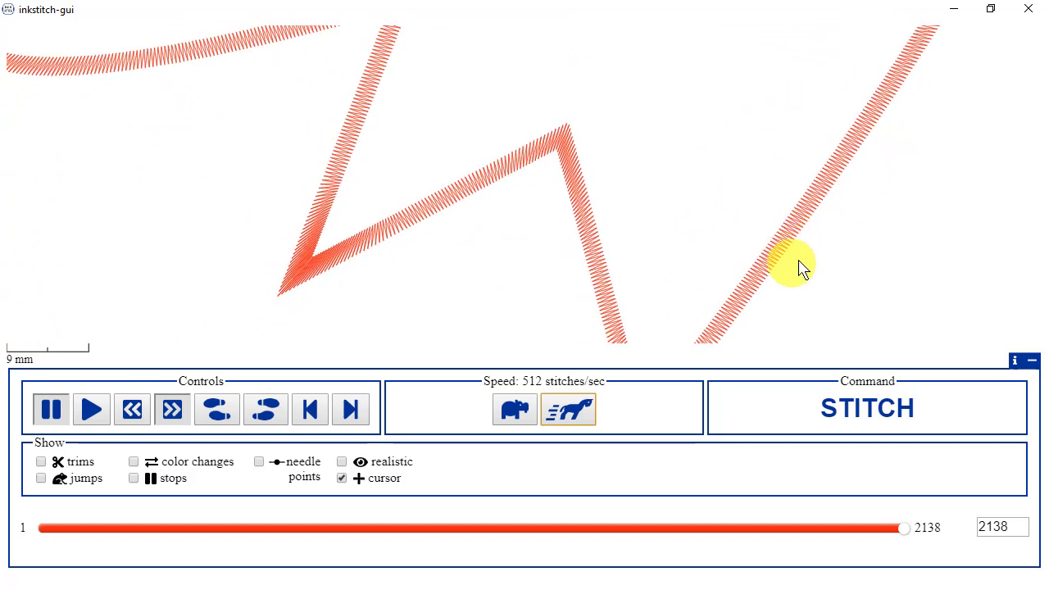
left_click_drag(802, 268, 935, 223)
left_click_drag(901, 182, 1014, 366)
left_click_drag(686, 193, 578, 206)
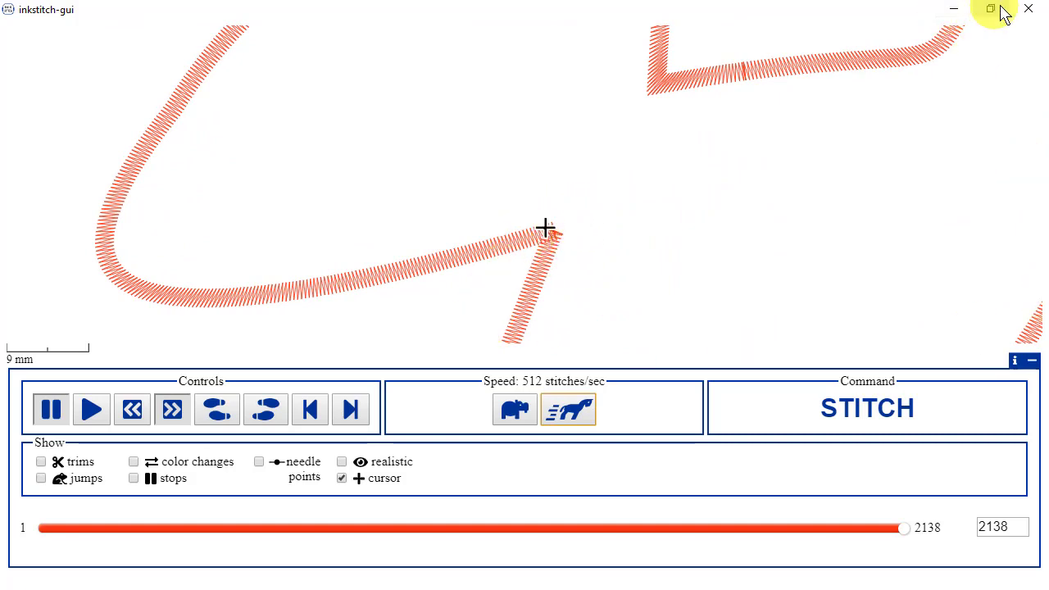
left_click(1029, 12)
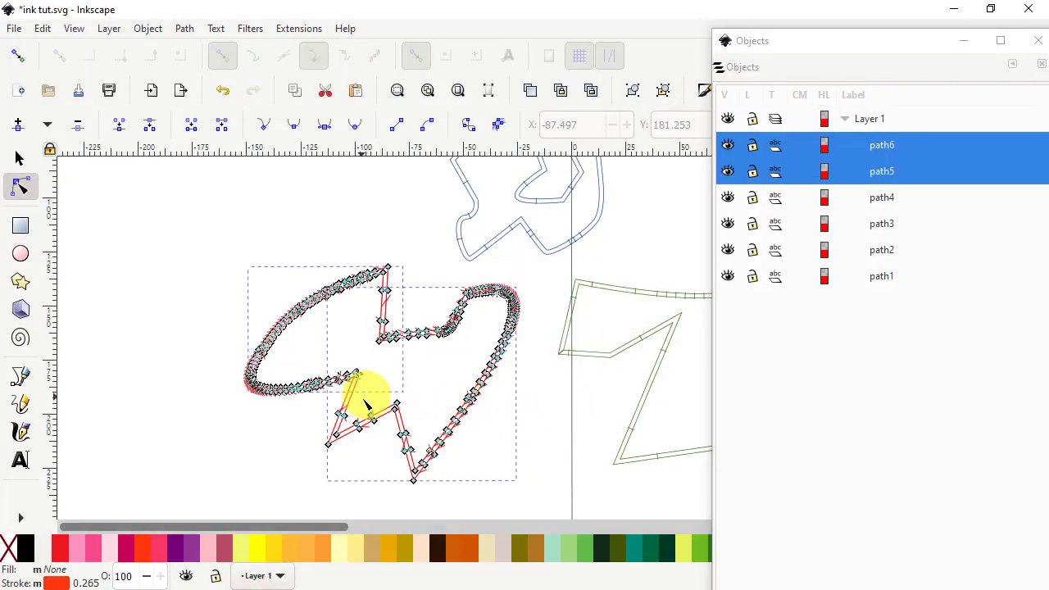
Insert a node where path6's inner rail crosses path5's inner rail and delete the rail's end node beyond it
scroll(357, 358, "up", 9, "ctrl")
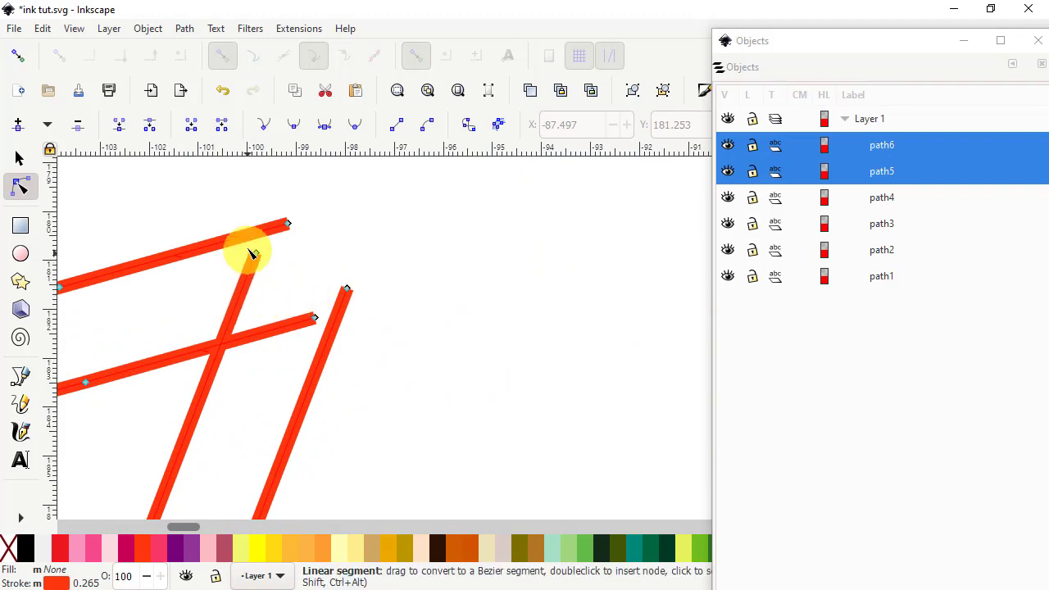
left_click(221, 351)
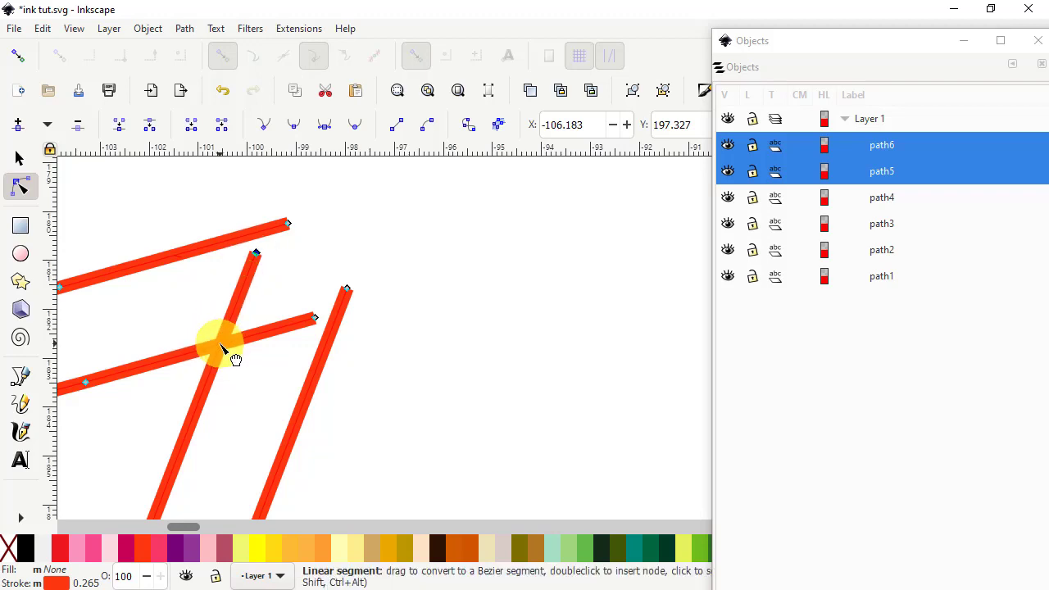
double_click(221, 351)
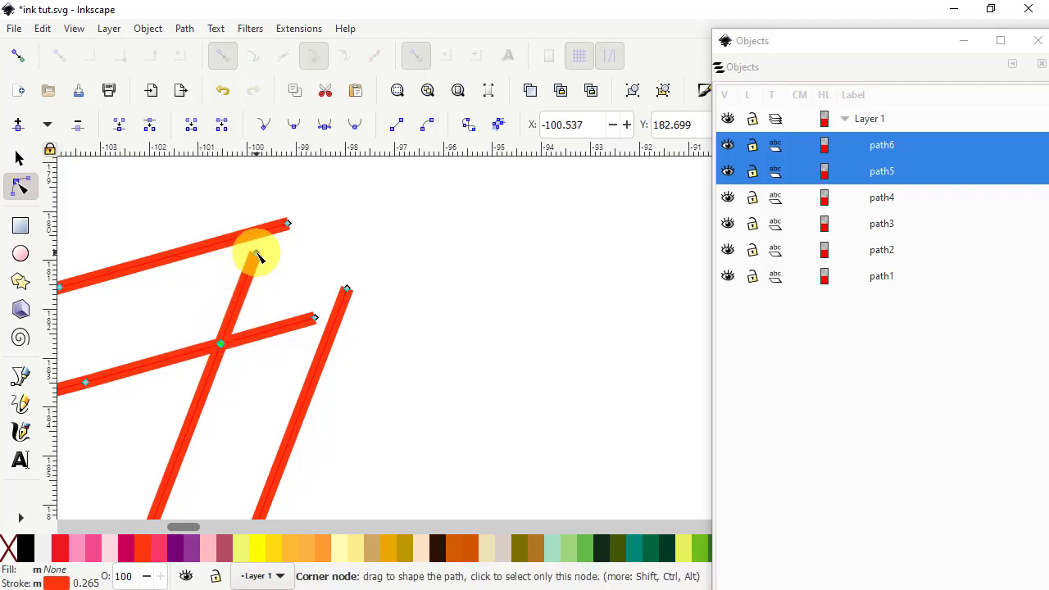
left_click(256, 254)
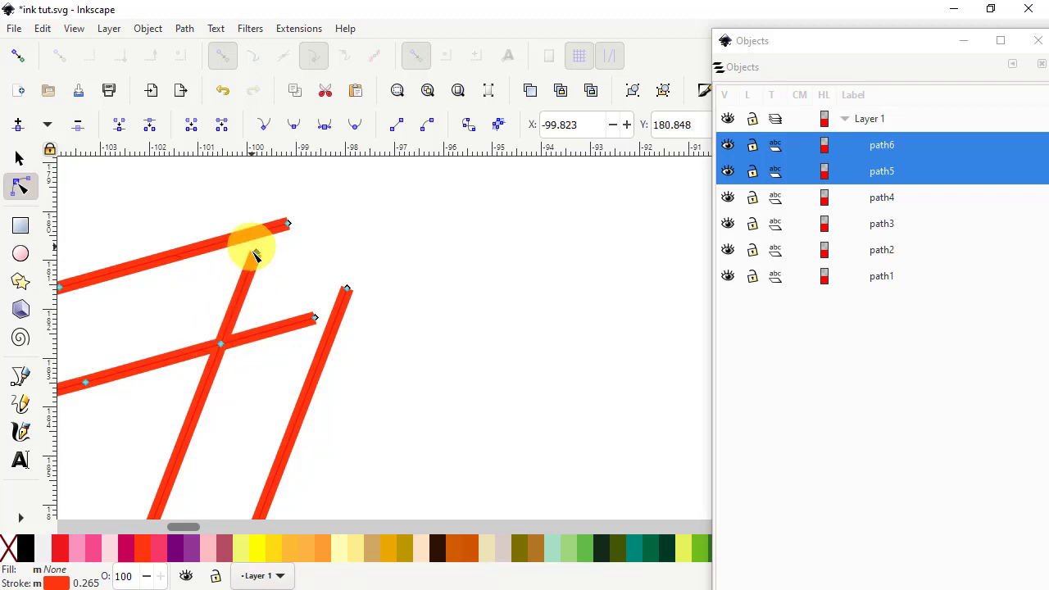
left_click(79, 127)
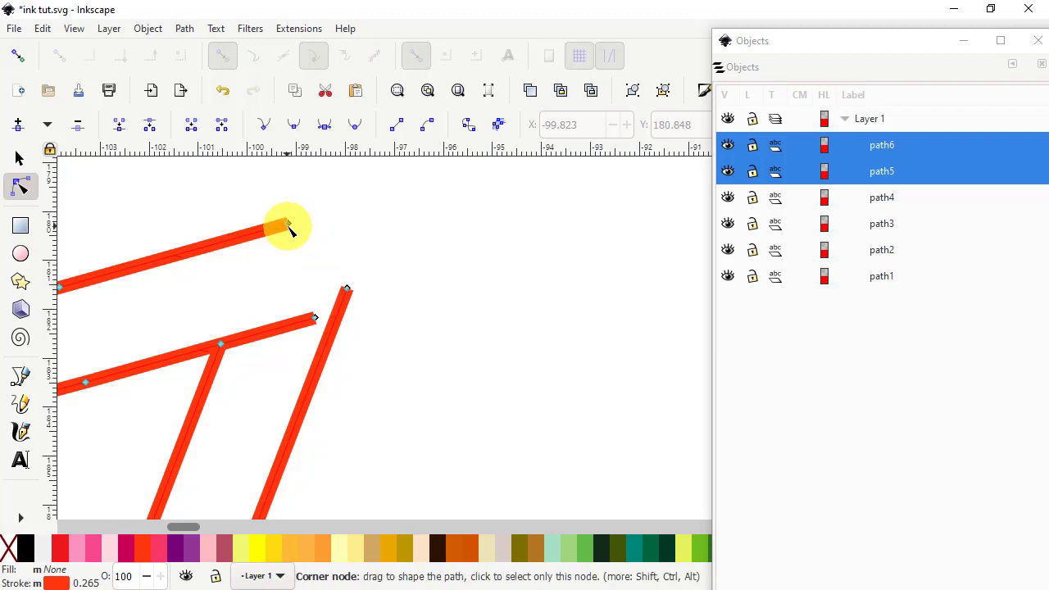
Extend the outer rail ends of path5 and path6 to meet in a sharp corner, and shorten path5's inner rail to path6's inner end
left_click_drag(348, 288, 377, 214)
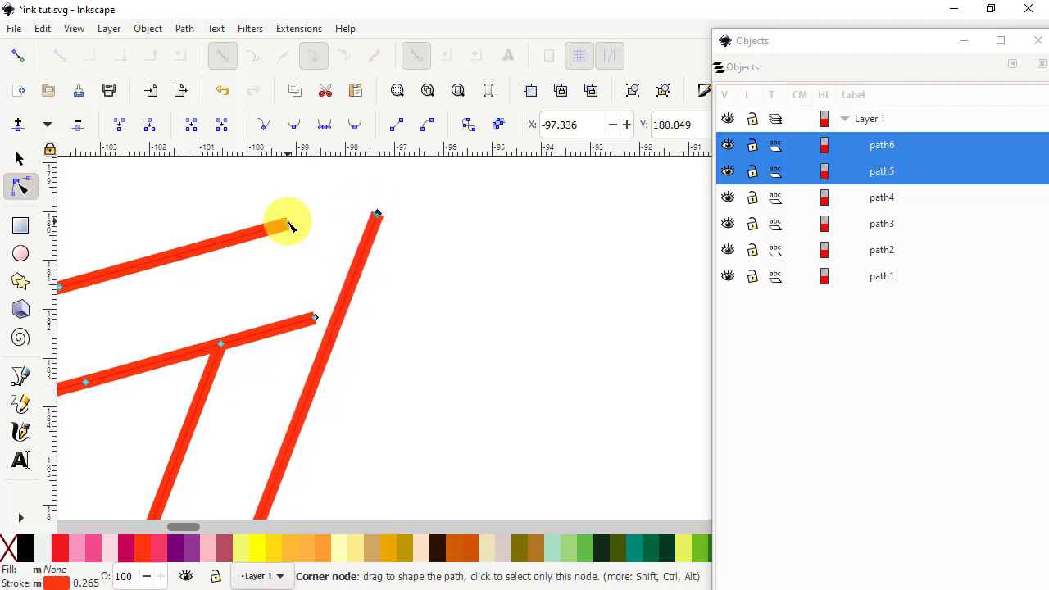
left_click_drag(287, 222, 373, 205)
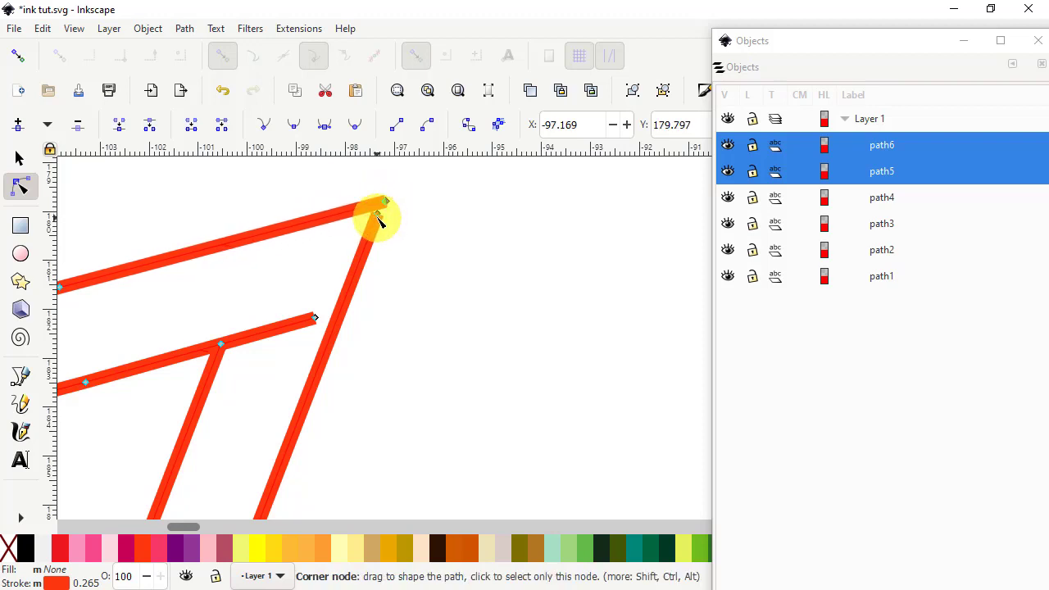
left_click_drag(380, 211, 386, 205)
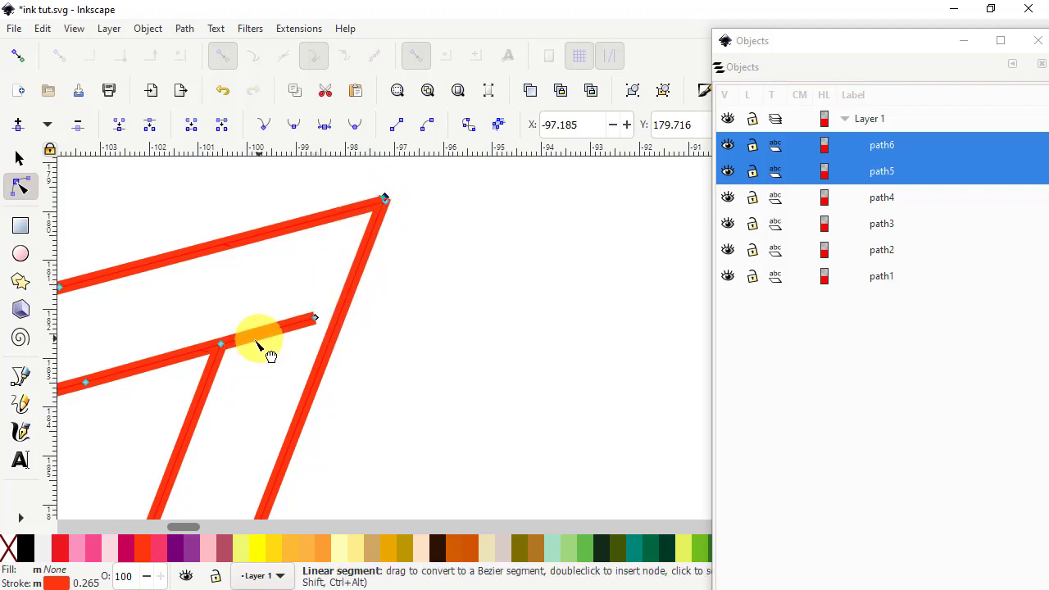
left_click_drag(315, 319, 223, 347)
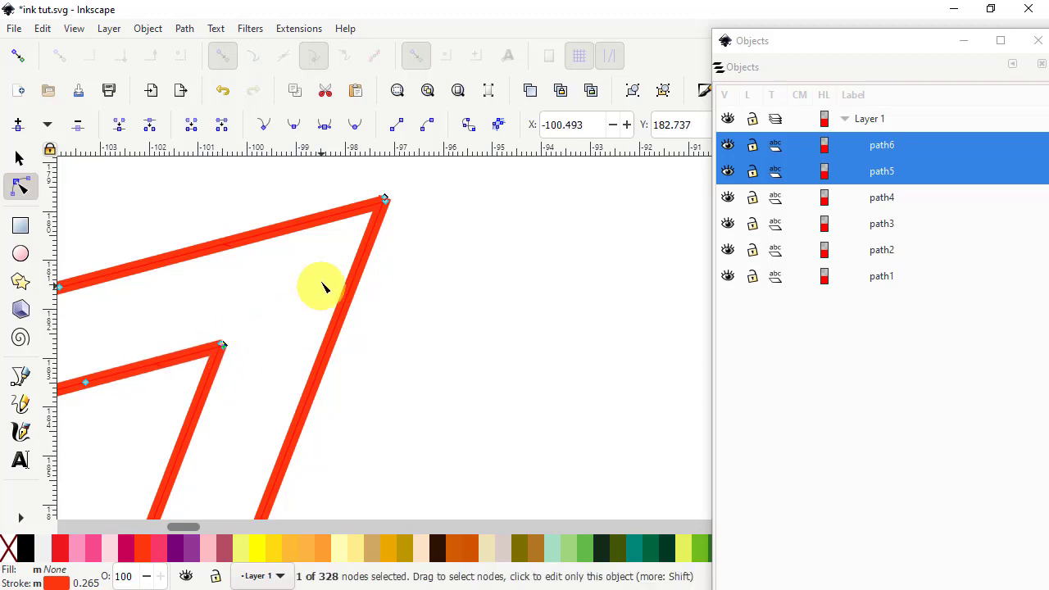
scroll(326, 288, "down", 4)
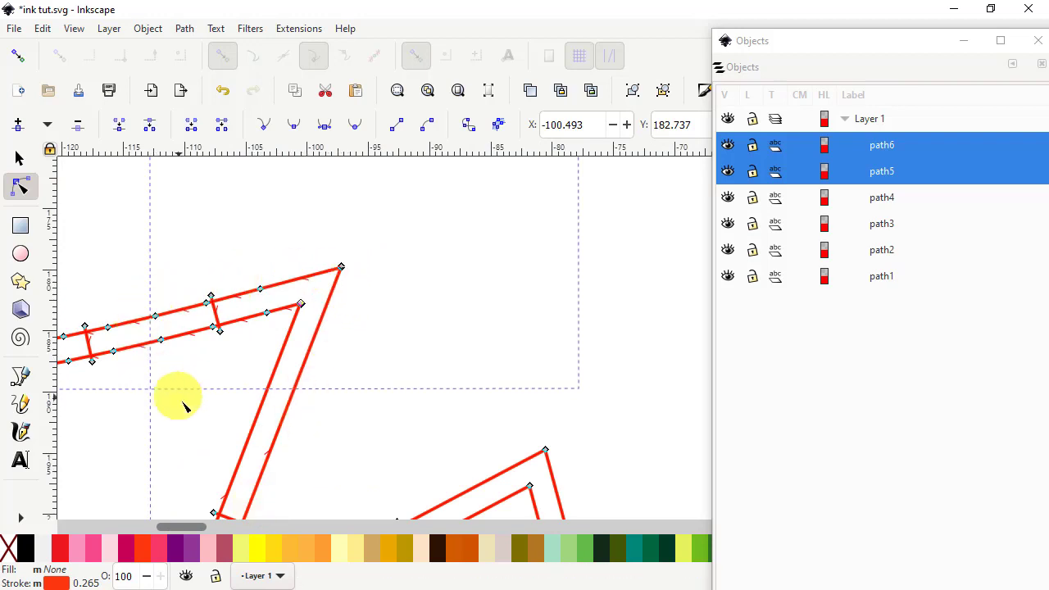
Extend the inner end of the rung at the top of the red hook curve farther past the inner rail
scroll(369, 353, "down", 2)
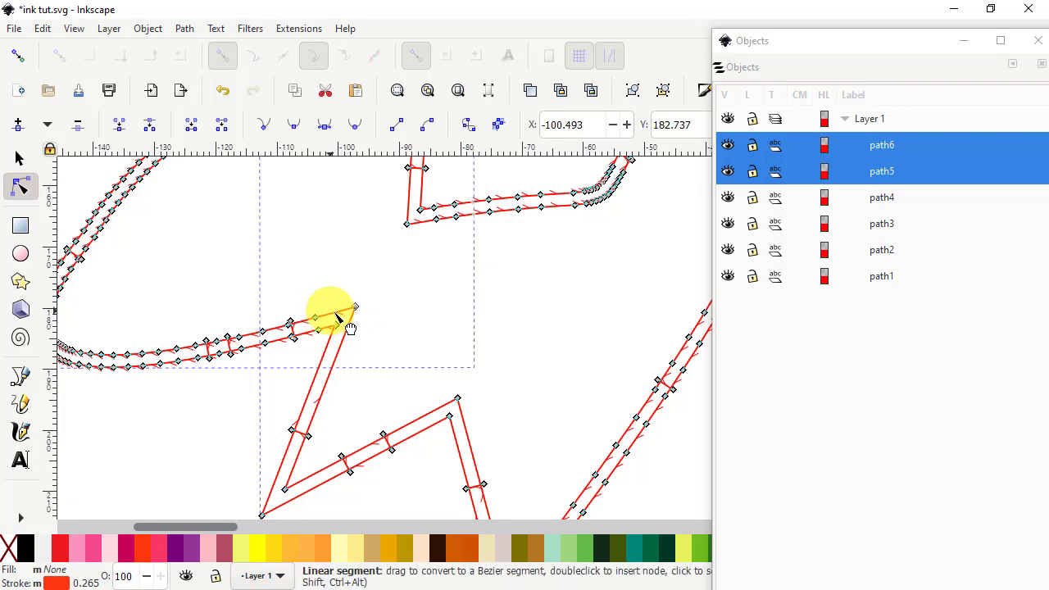
left_click_drag(613, 254, 336, 377)
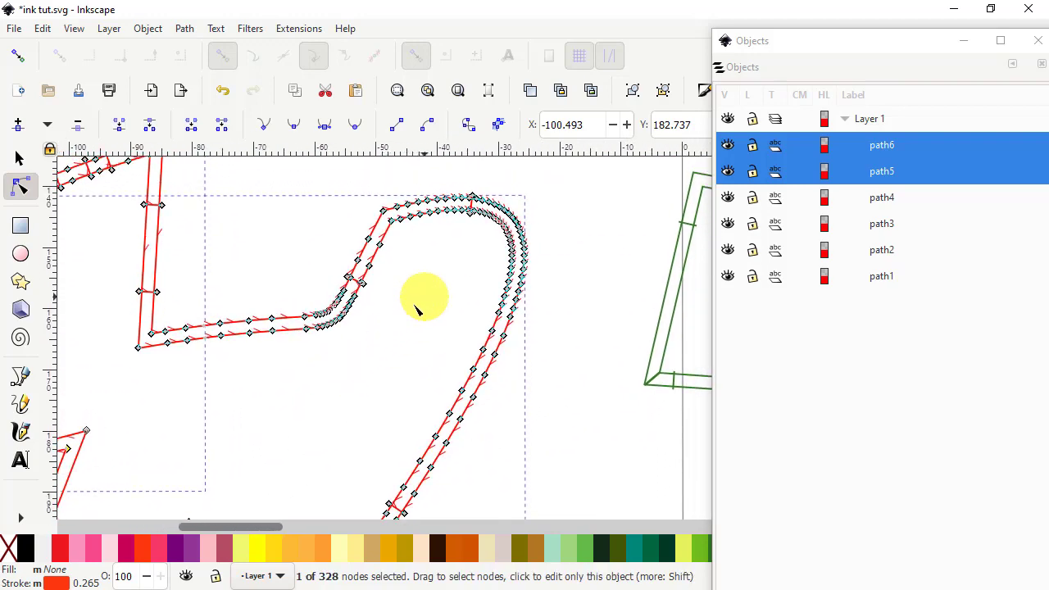
scroll(497, 262, "up", 1)
scroll(497, 262, "up", 1)
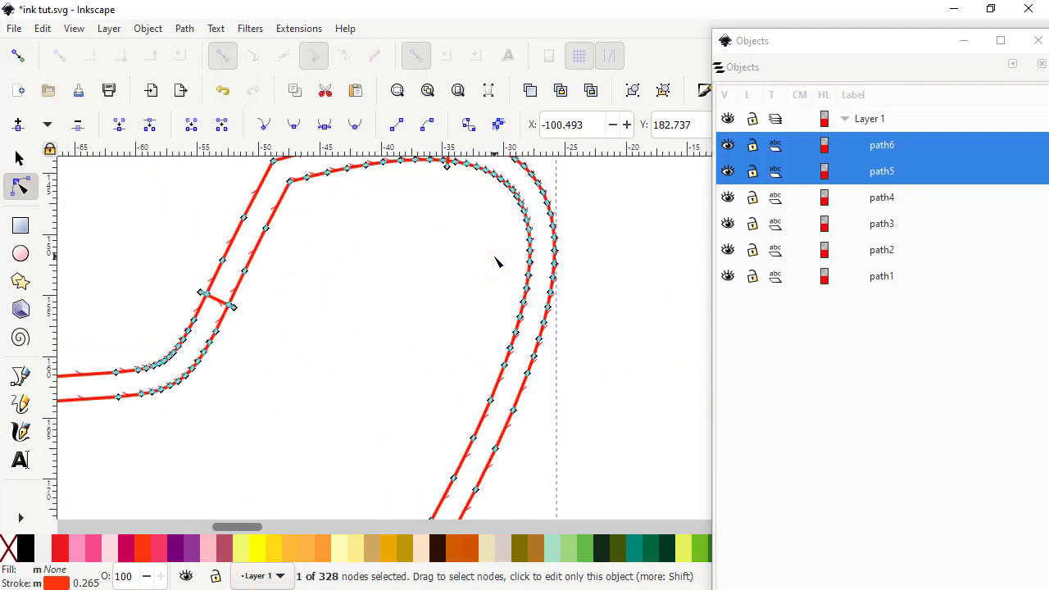
scroll(497, 262, "down", 1)
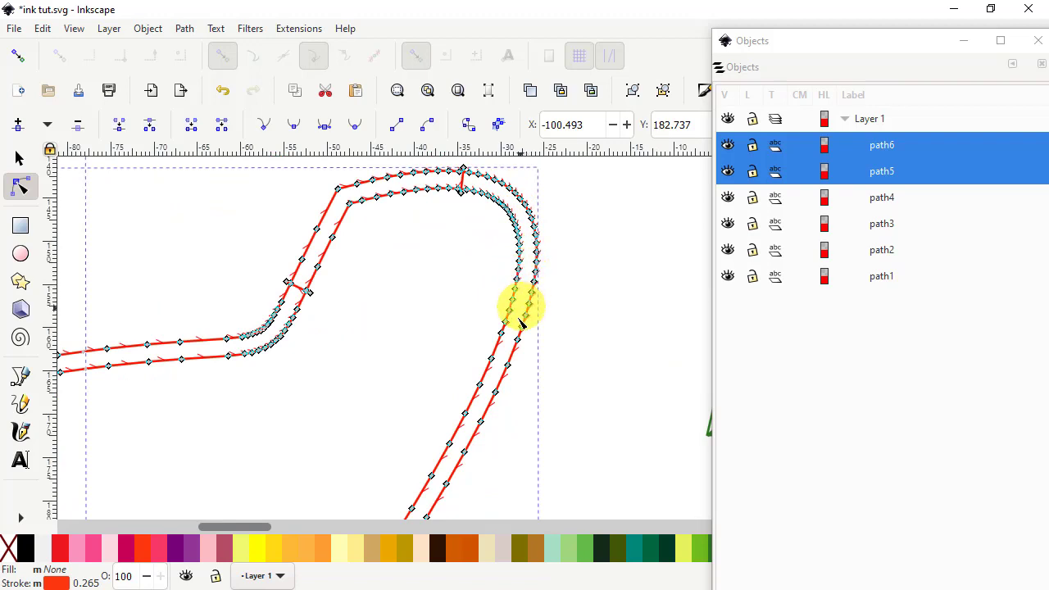
scroll(494, 381, "down", 1)
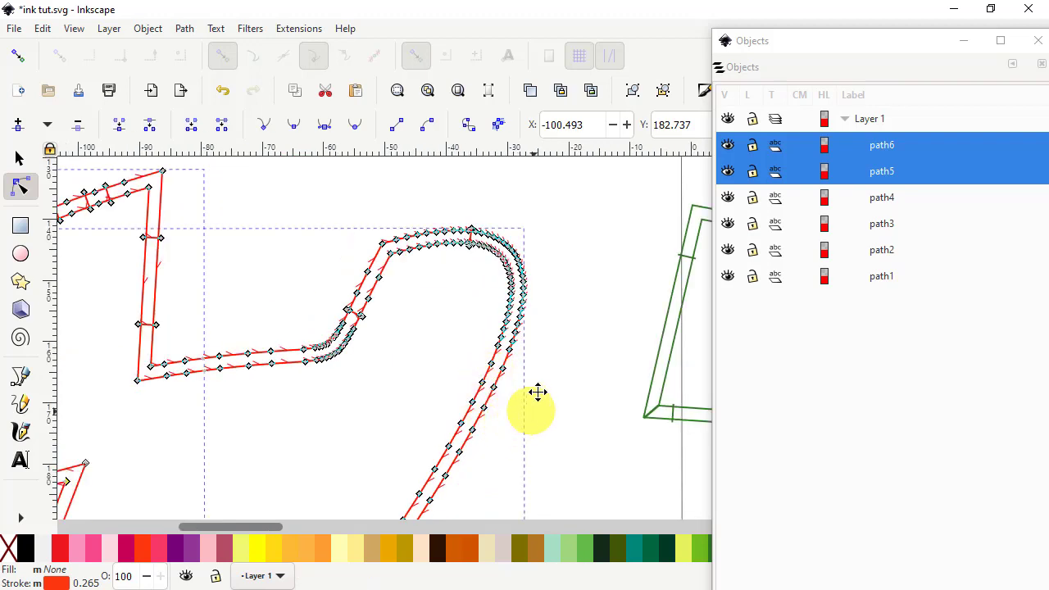
left_click_drag(536, 393, 478, 367)
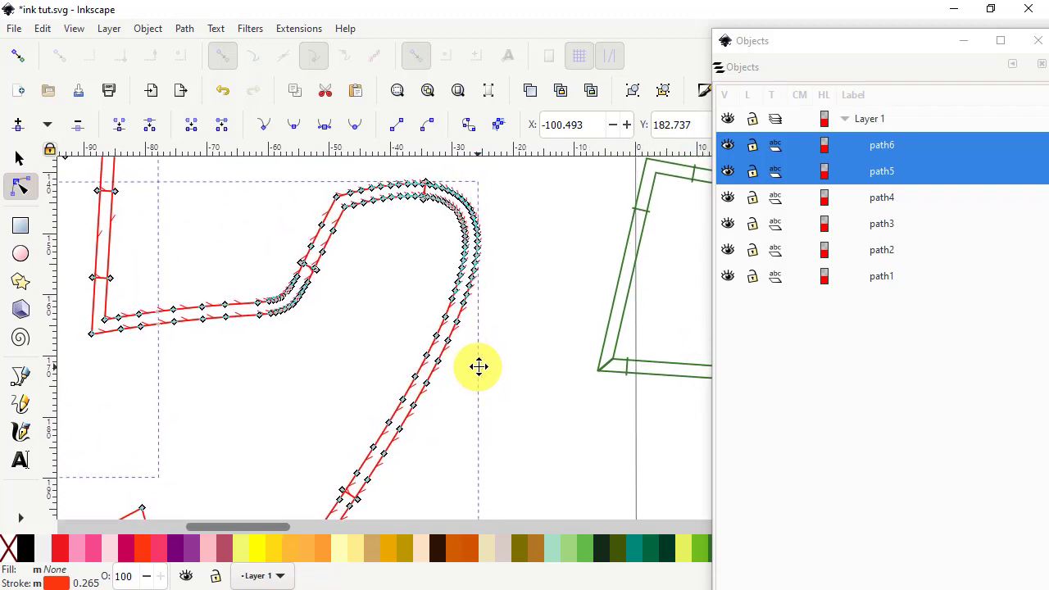
left_click(425, 198)
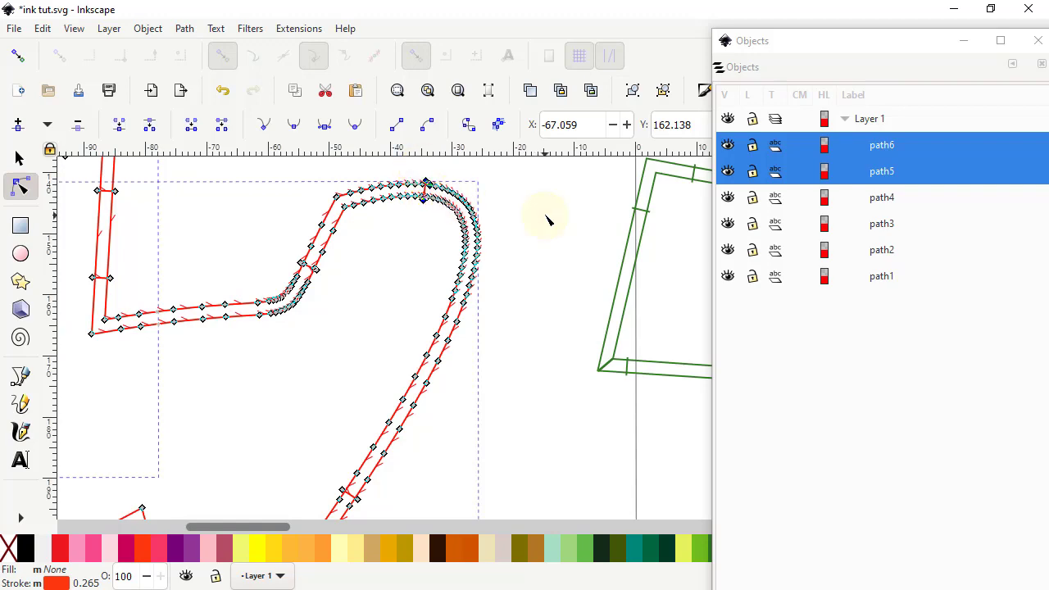
scroll(528, 217, "up", 3, "ctrl")
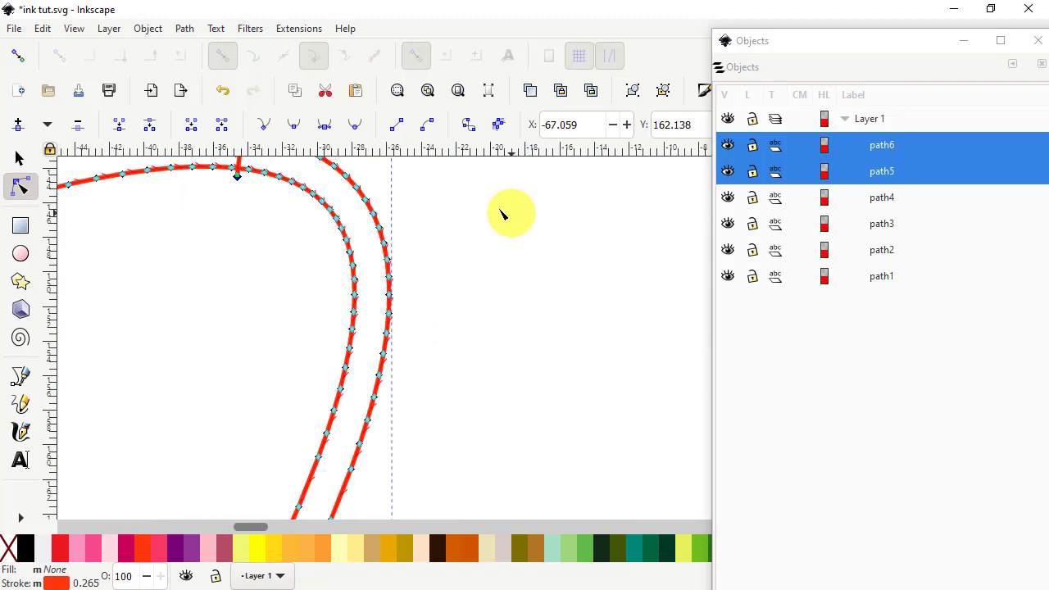
left_click_drag(468, 204, 517, 277)
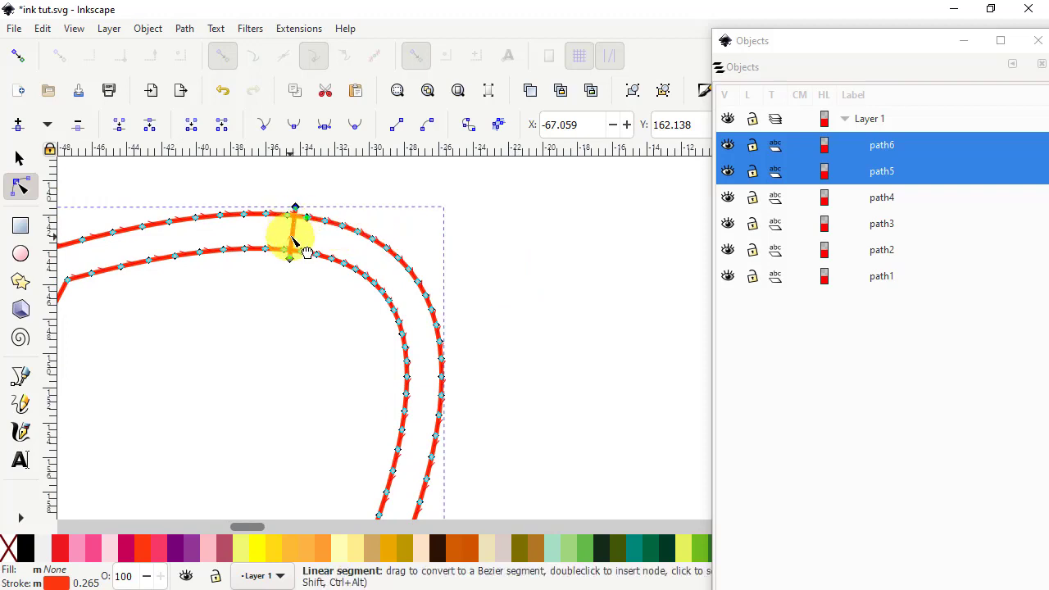
left_click(296, 209)
left_click(290, 257, "shift")
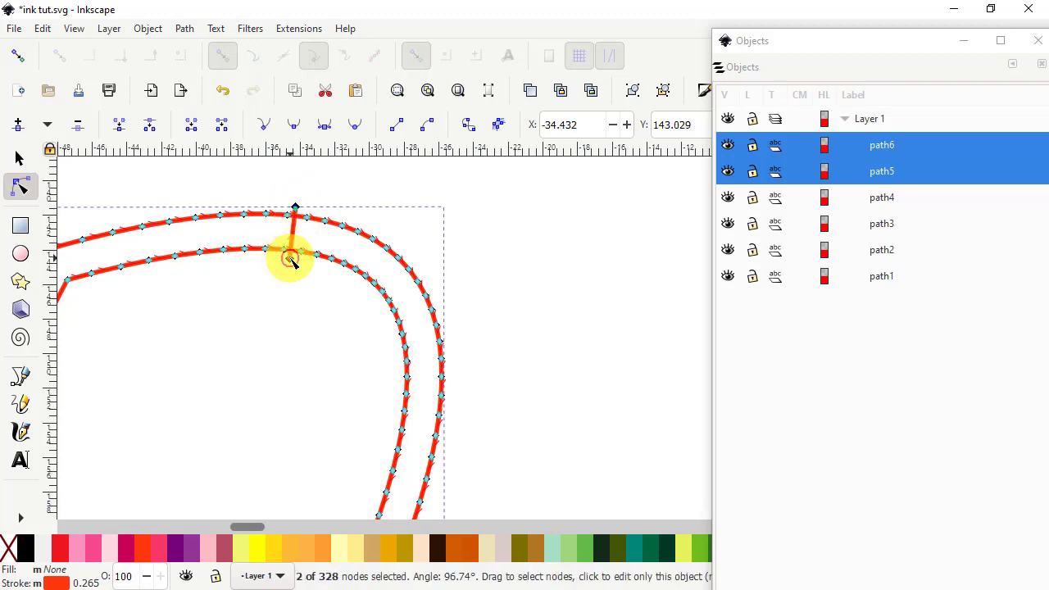
left_click(297, 211)
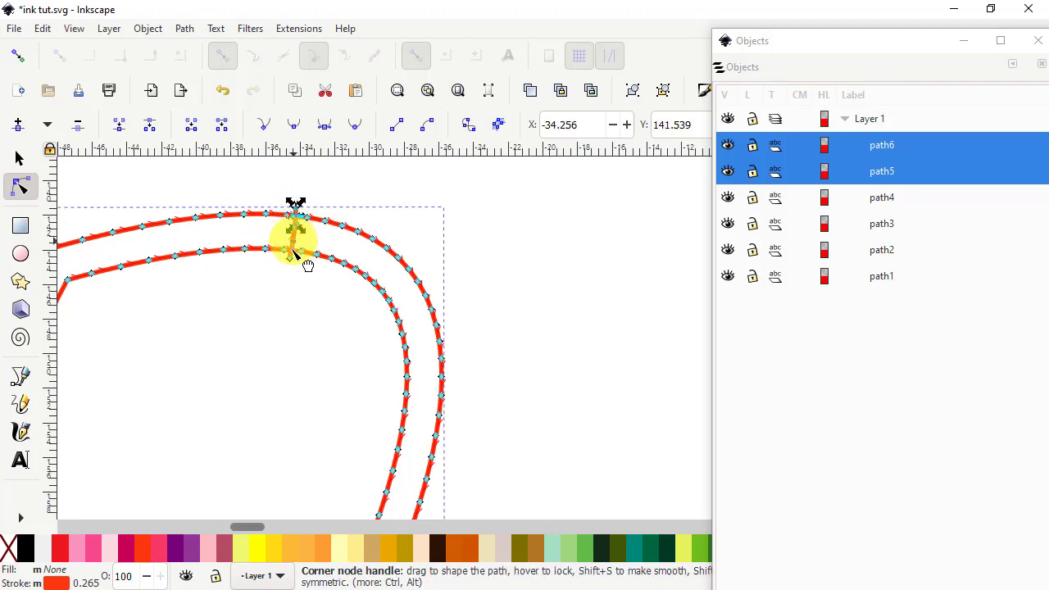
mouse_move(290, 262)
left_mouse_down()
mouse_move(303, 266)
mouse_move(292, 273)
left_mouse_up()
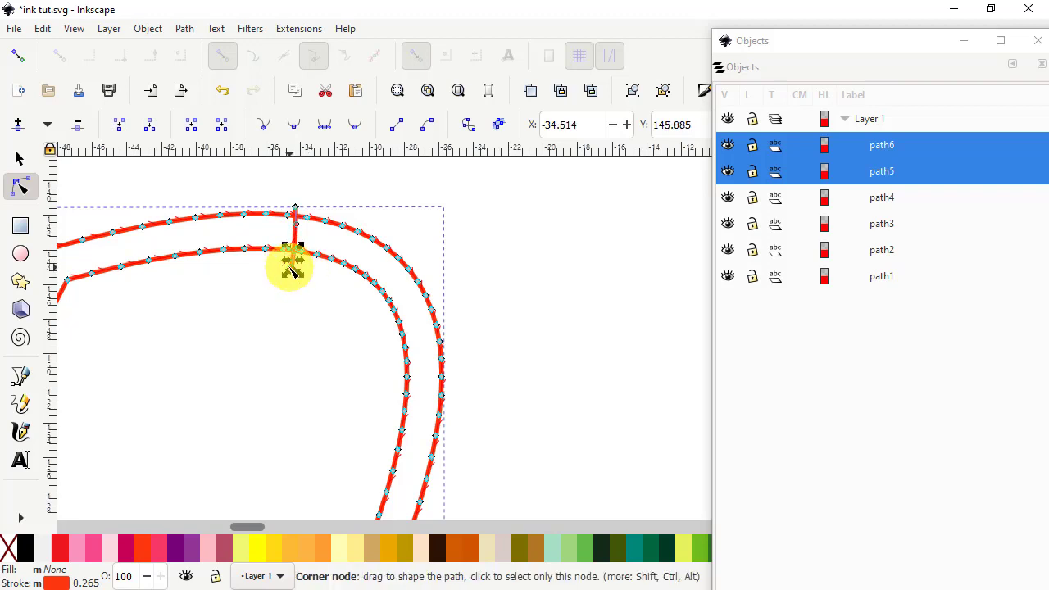
left_click(295, 209)
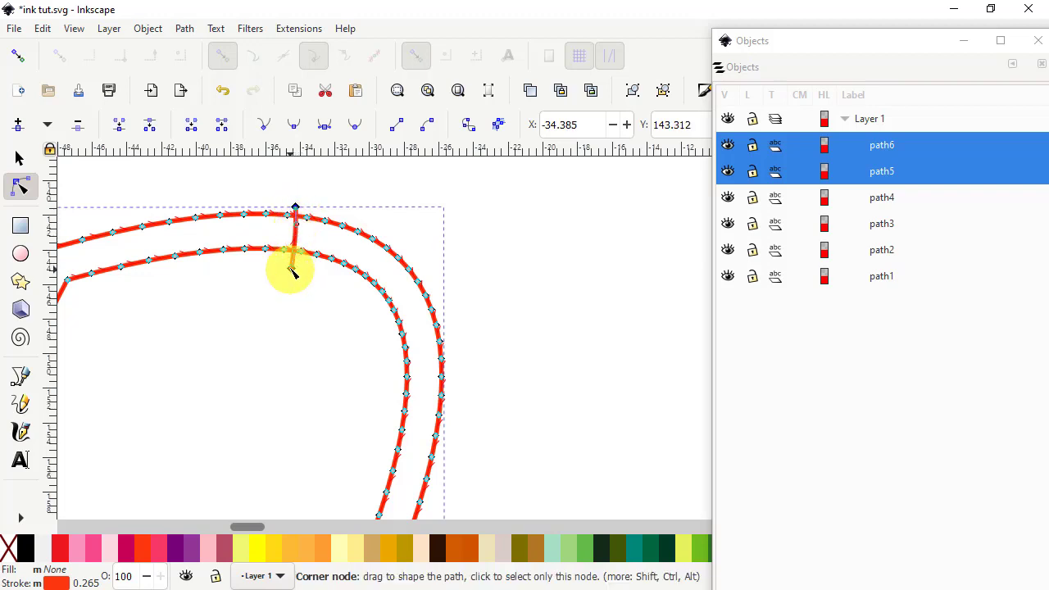
Move that rung down to the outer side of the hook curve and straighten it into a horizontal line crossing both rails
left_click_drag(292, 271, 377, 457)
left_click_drag(379, 402, 465, 425)
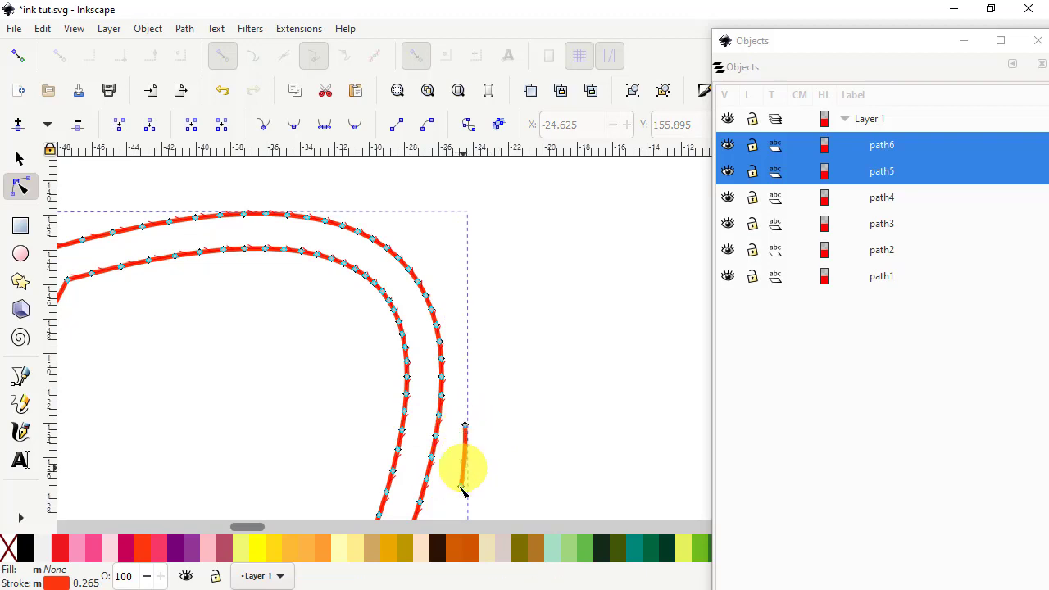
left_click_drag(457, 488, 395, 426)
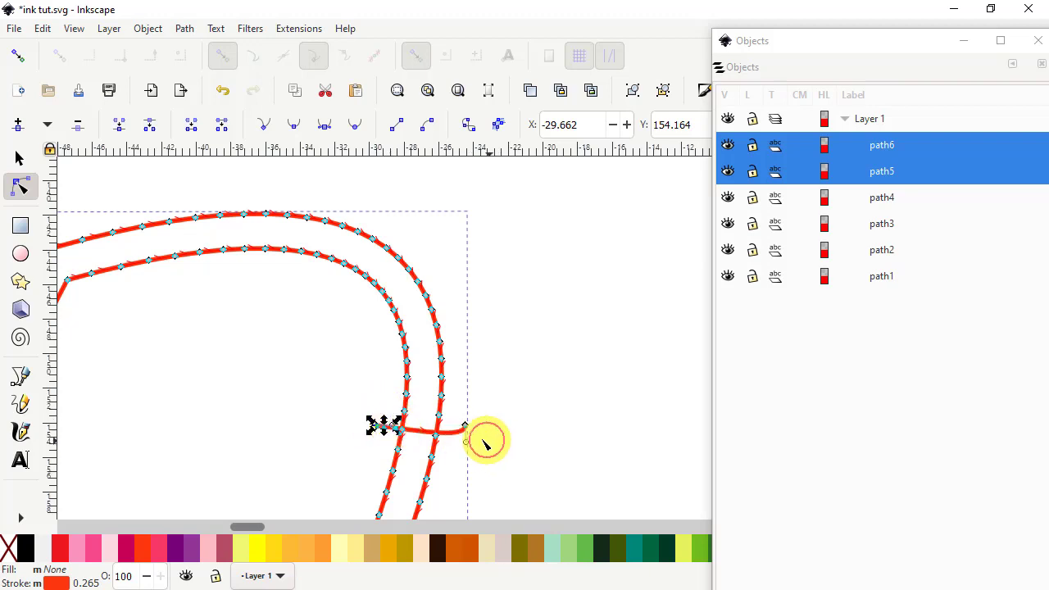
mouse_move(466, 442)
left_mouse_down()
mouse_move(445, 436)
mouse_move(466, 445)
left_mouse_up()
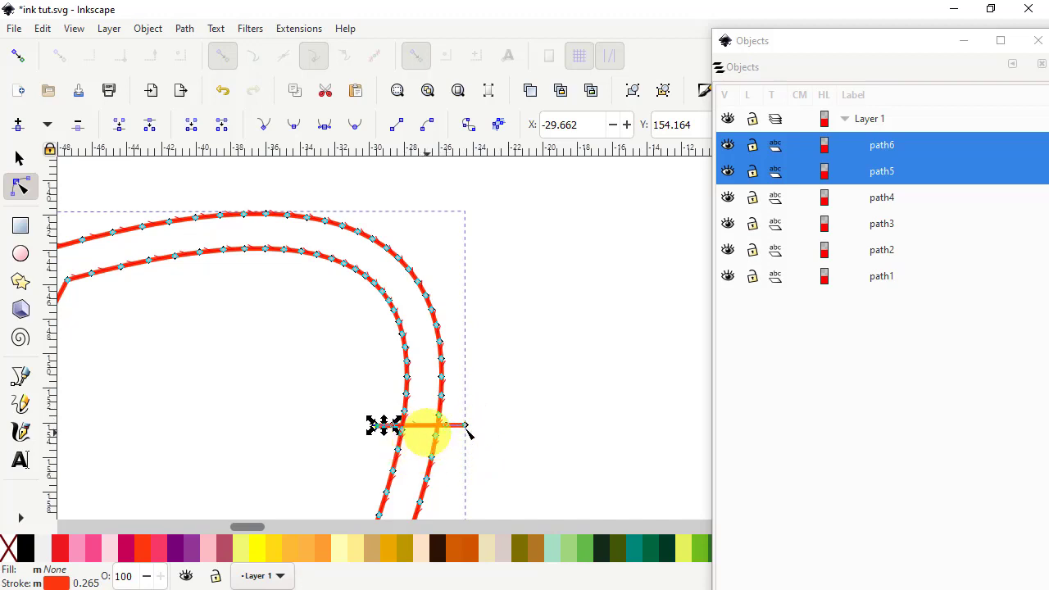
Simulate the red satin columns path5 and path6 again with the relocated rung at 512 stitches/sec
scroll(516, 398, "down", 2)
scroll(526, 394, "down", 1)
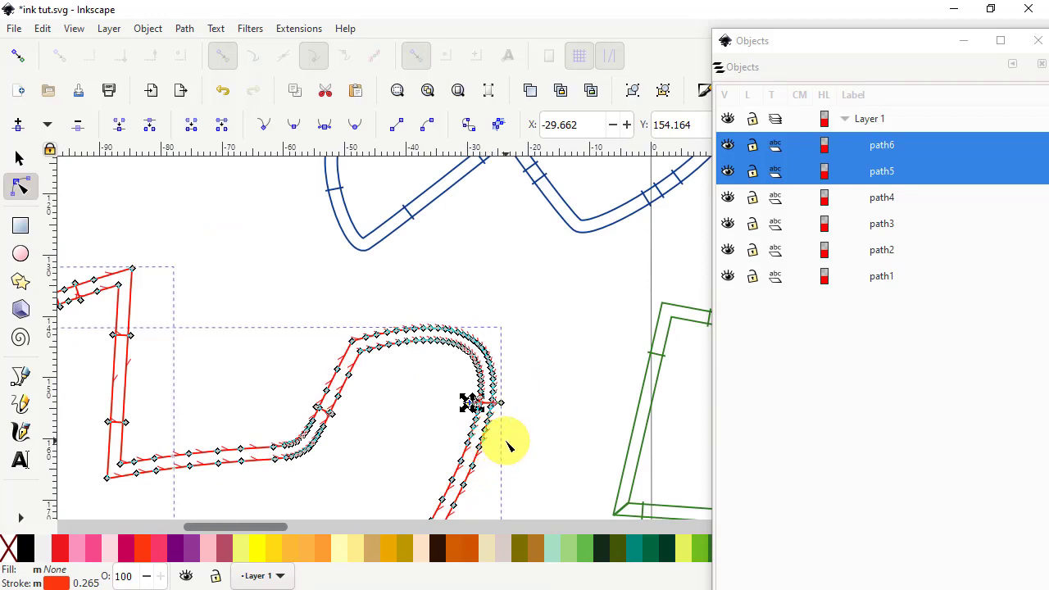
scroll(516, 441, "down", 1)
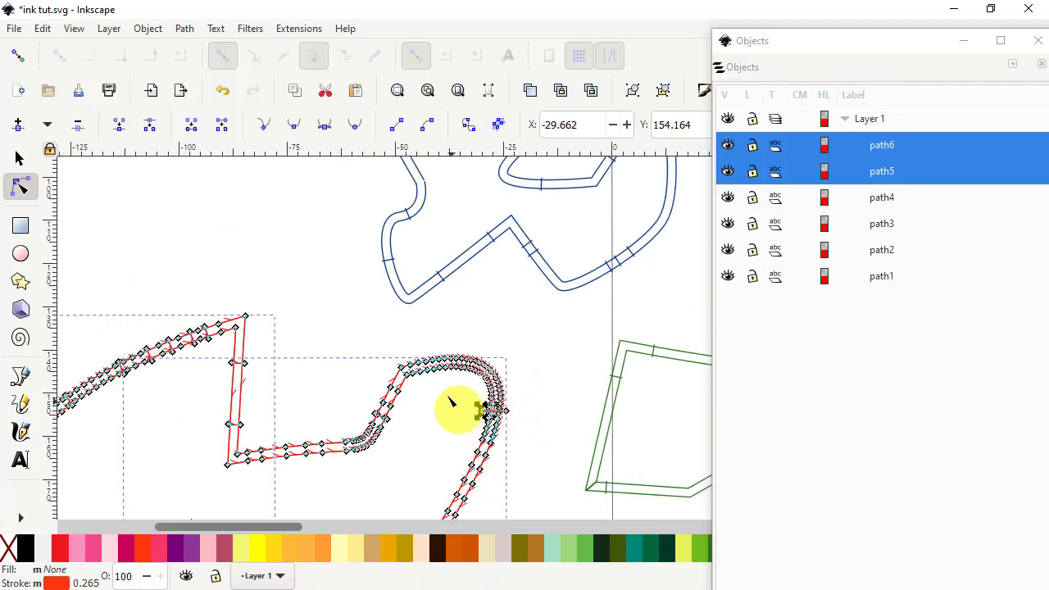
left_click(289, 31)
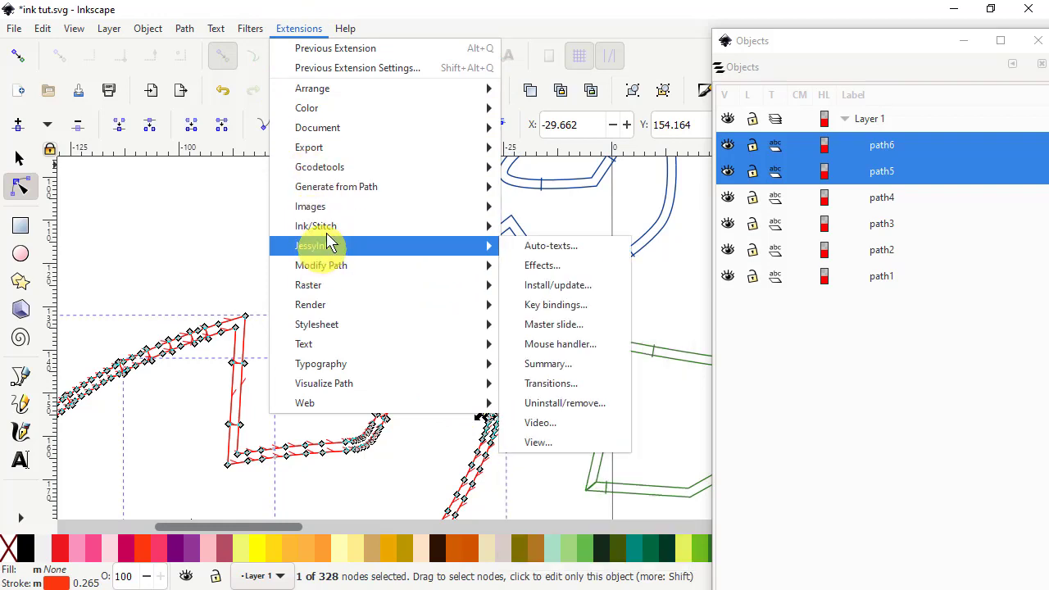
mouse_move(330, 232)
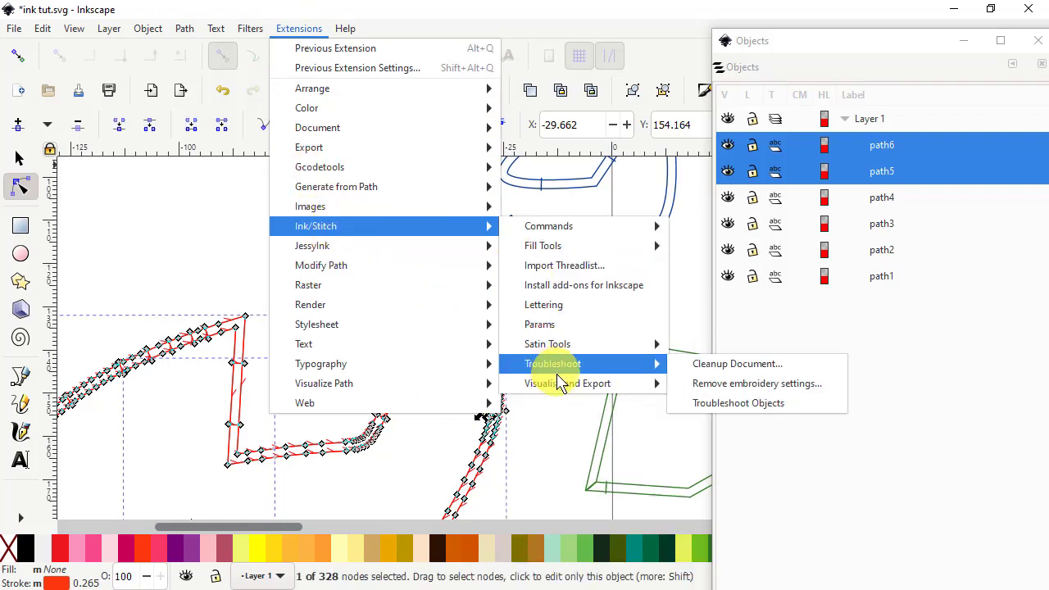
mouse_move(570, 391)
left_click(725, 425)
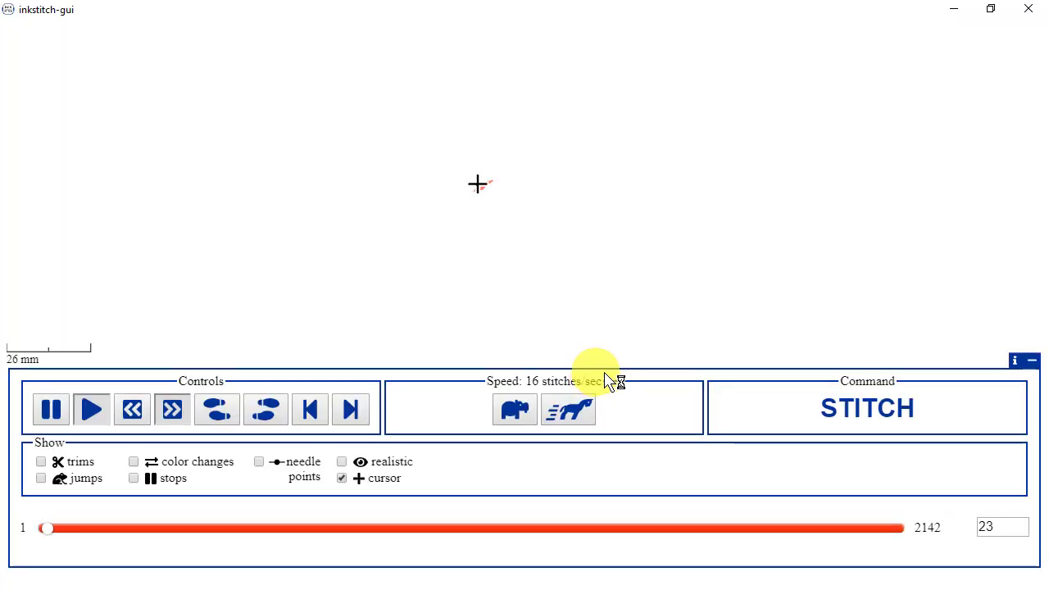
left_click(569, 414)
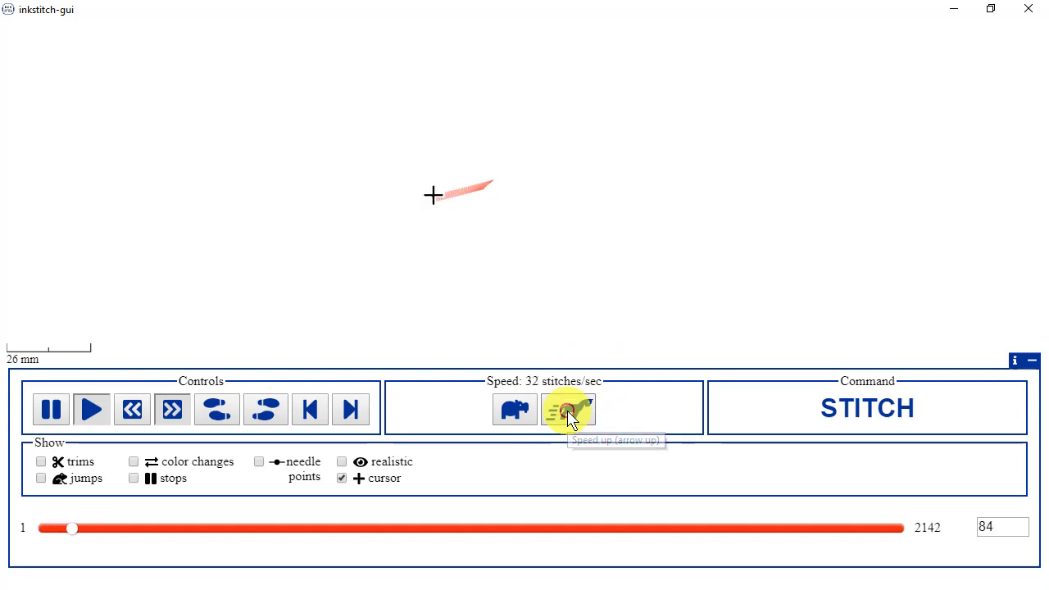
left_click(571, 416)
left_click(572, 417)
left_click(571, 416)
left_click(571, 417)
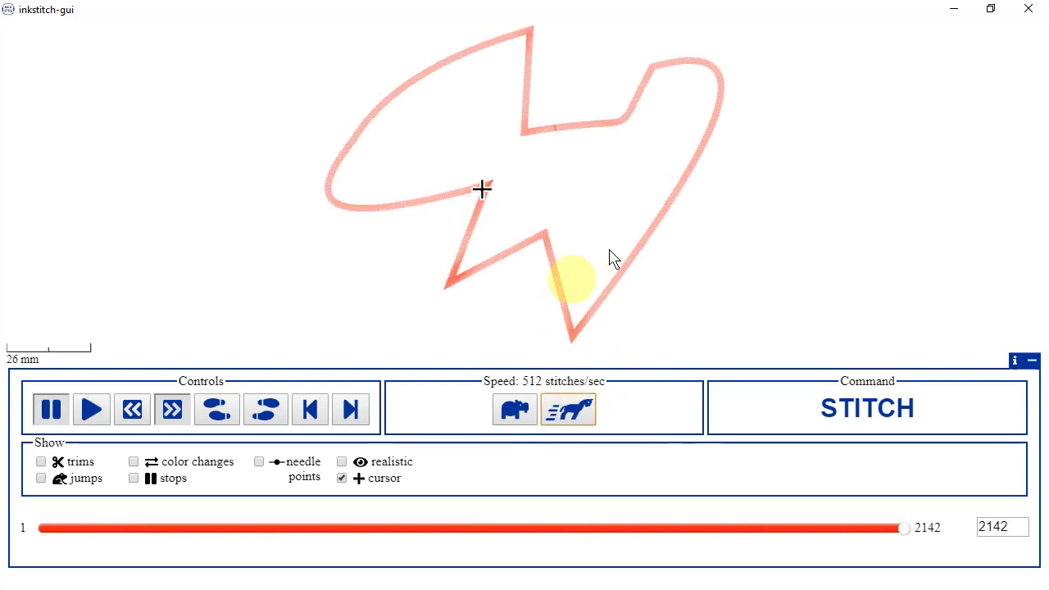
Examine the simulated stitches up close along the hook curve, at the zigzag corners and where the two columns meet
scroll(729, 114, "up", 5)
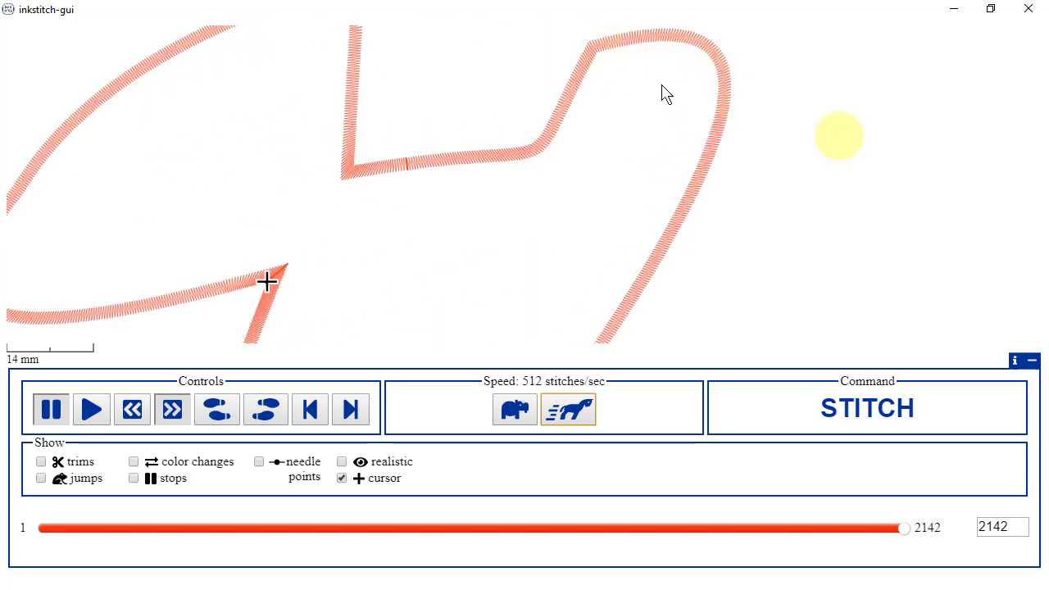
scroll(744, 183, "up", 2)
scroll(744, 182, "up", 1)
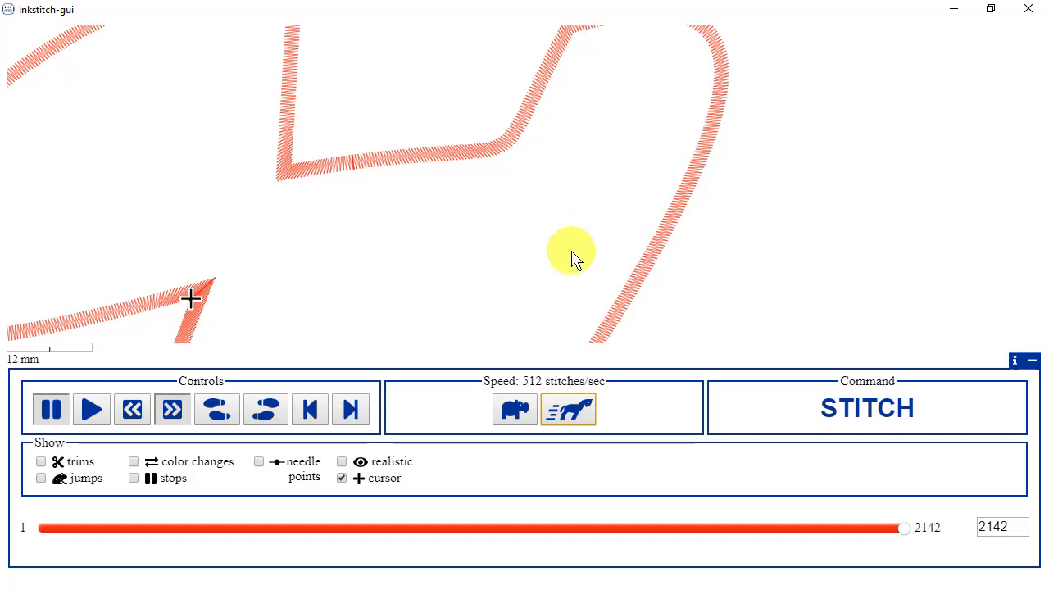
left_click_drag(575, 258, 731, 39)
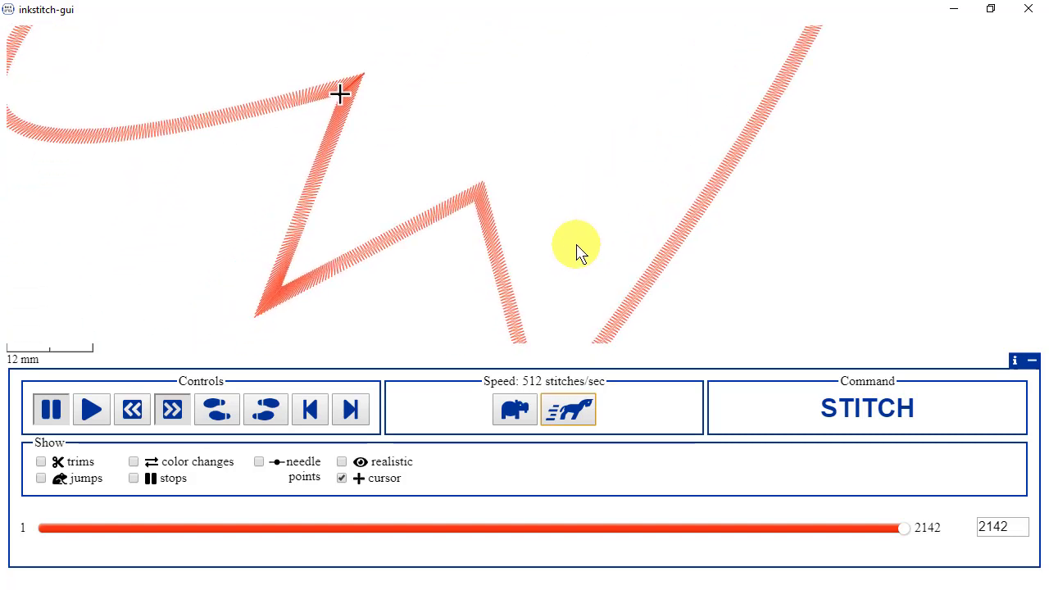
left_click_drag(578, 241, 671, 111)
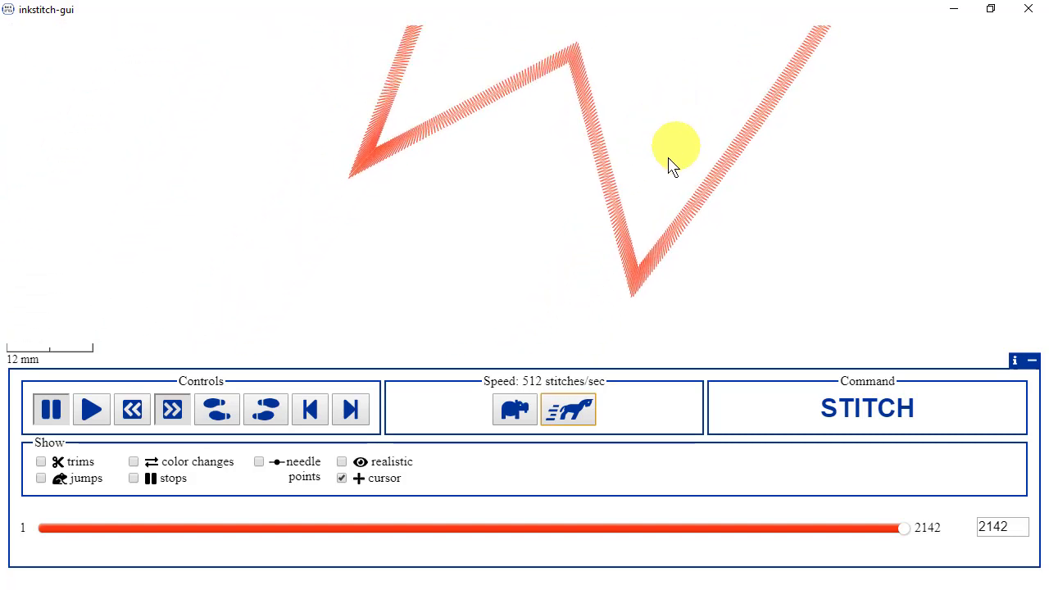
left_click_drag(628, 31, 714, 206)
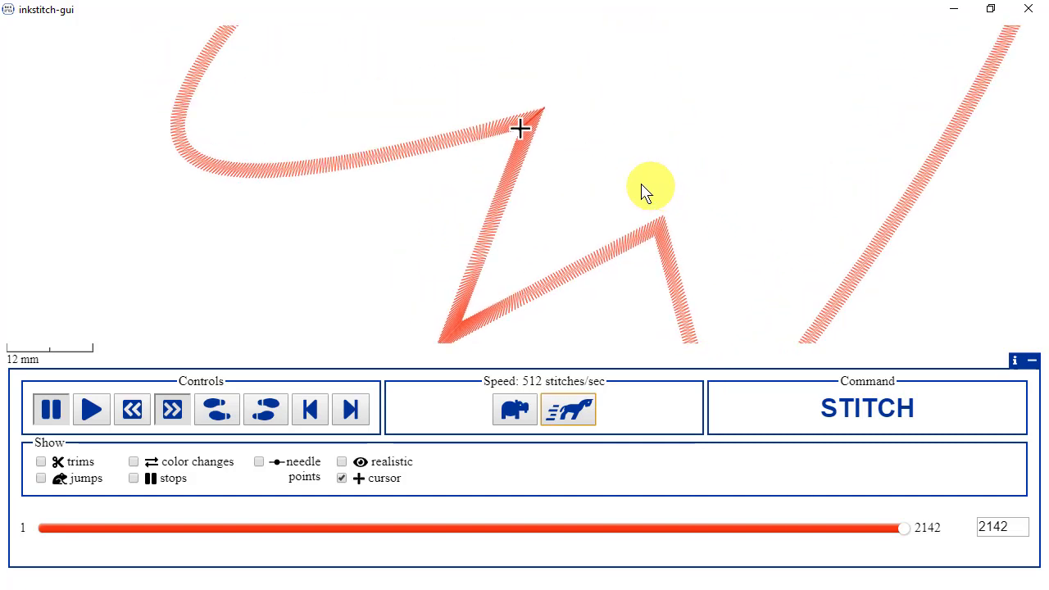
left_click_drag(602, 134, 625, 215)
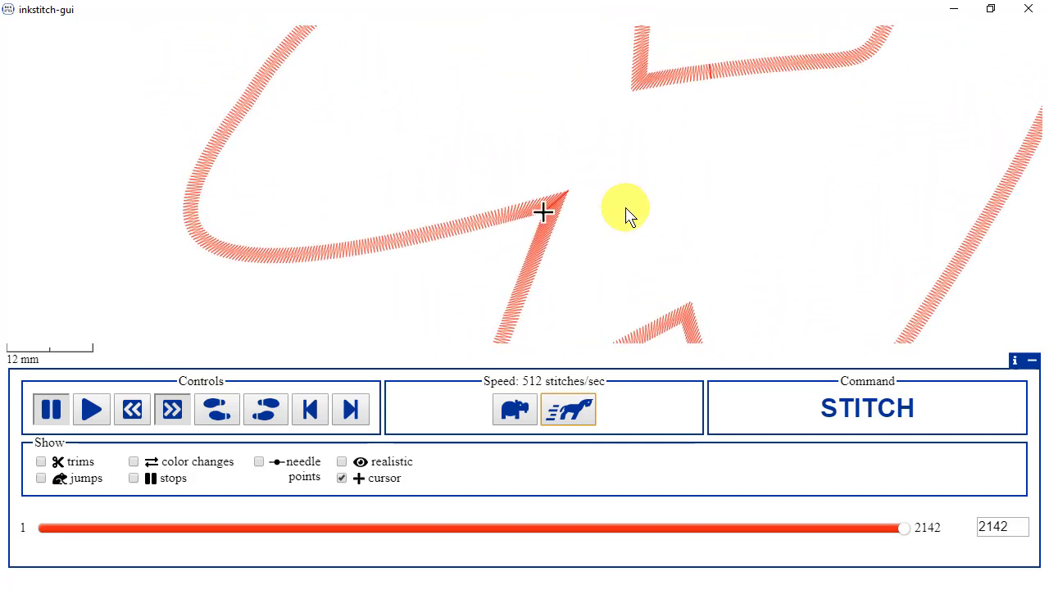
left_click_drag(532, 117, 590, 178)
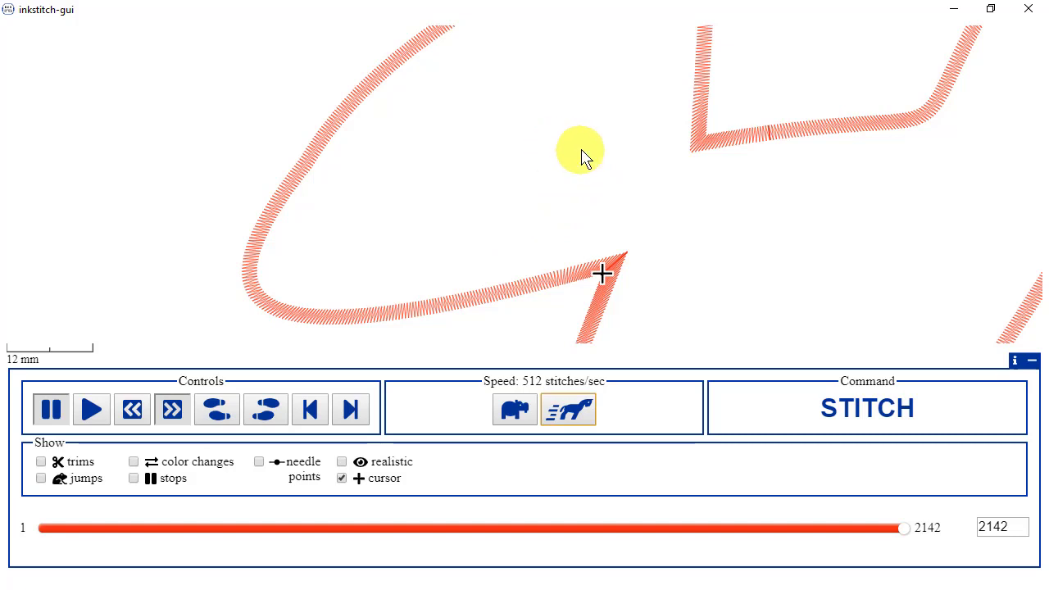
left_click_drag(581, 157, 368, 218)
Review the whole simulated red outline and the density at its lower sharp corners, and close the simulator
scroll(391, 211, "down", 4)
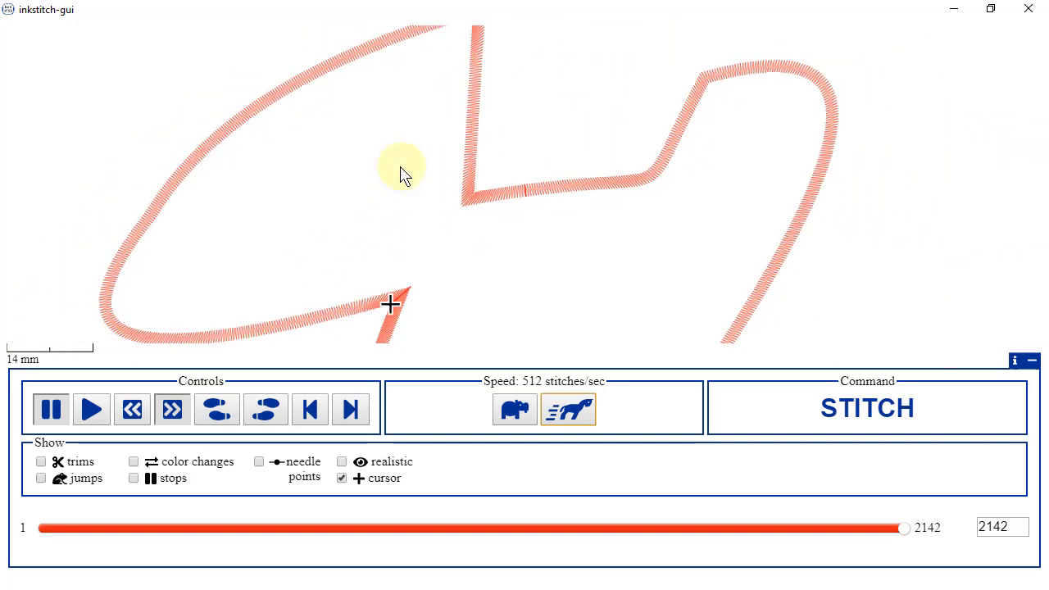
scroll(396, 175, "down", 5)
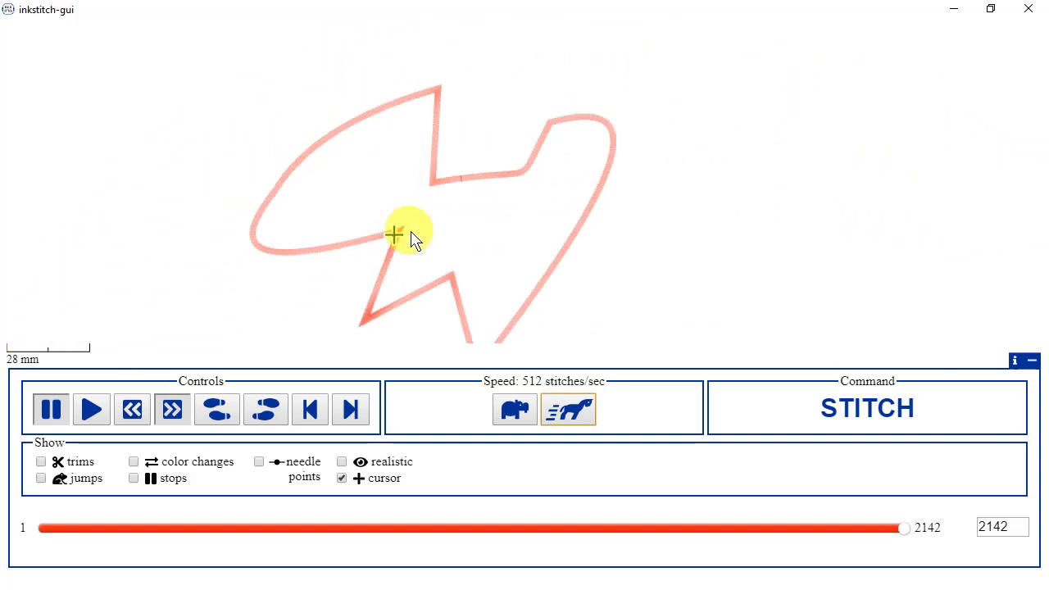
scroll(426, 238, "down", 2)
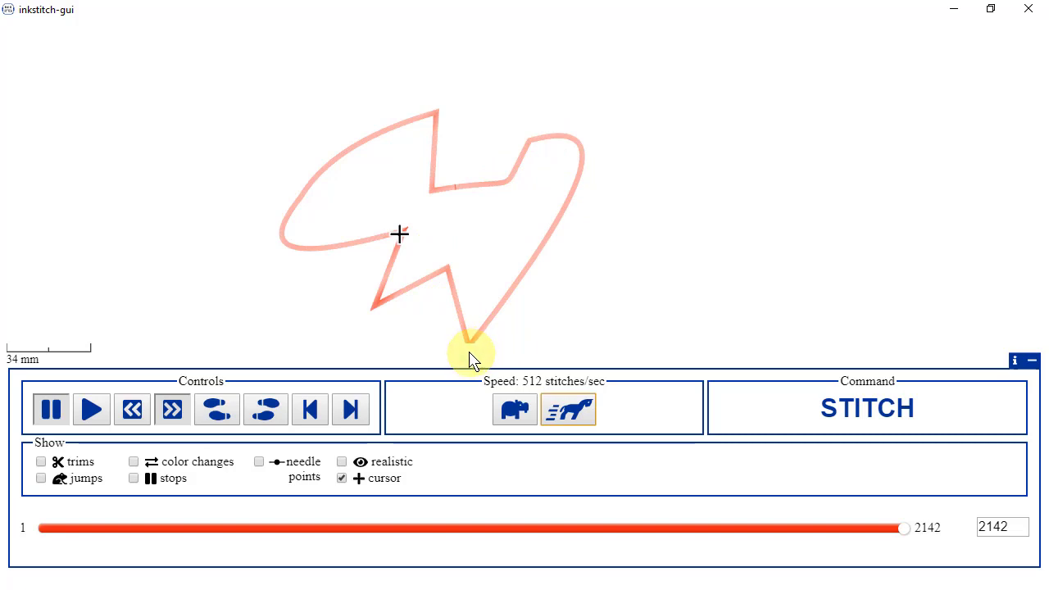
scroll(464, 343, "up", 1)
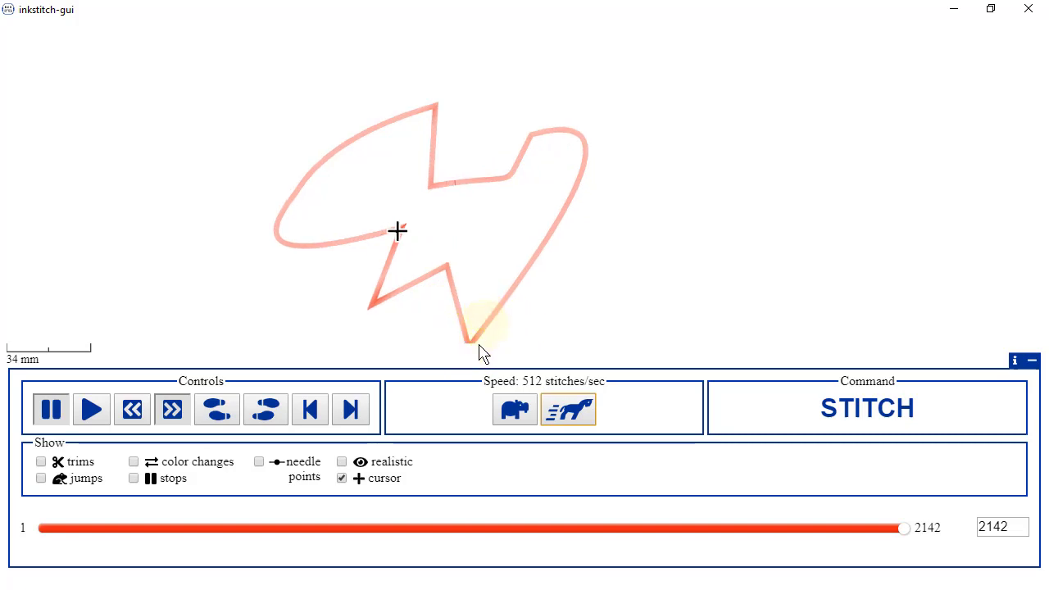
left_click_drag(496, 269, 513, 178)
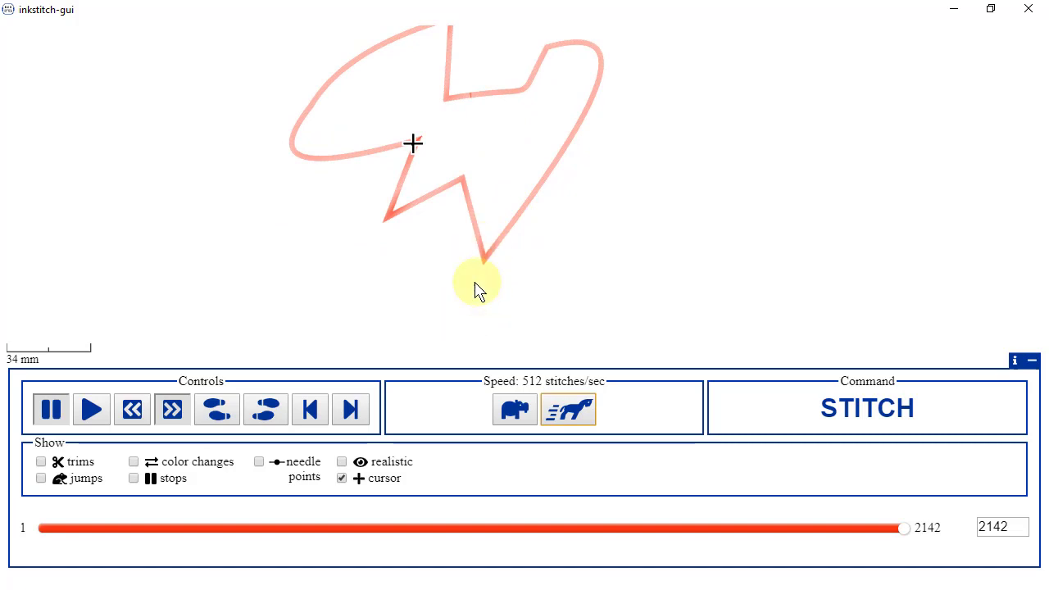
scroll(424, 189, "up", 3)
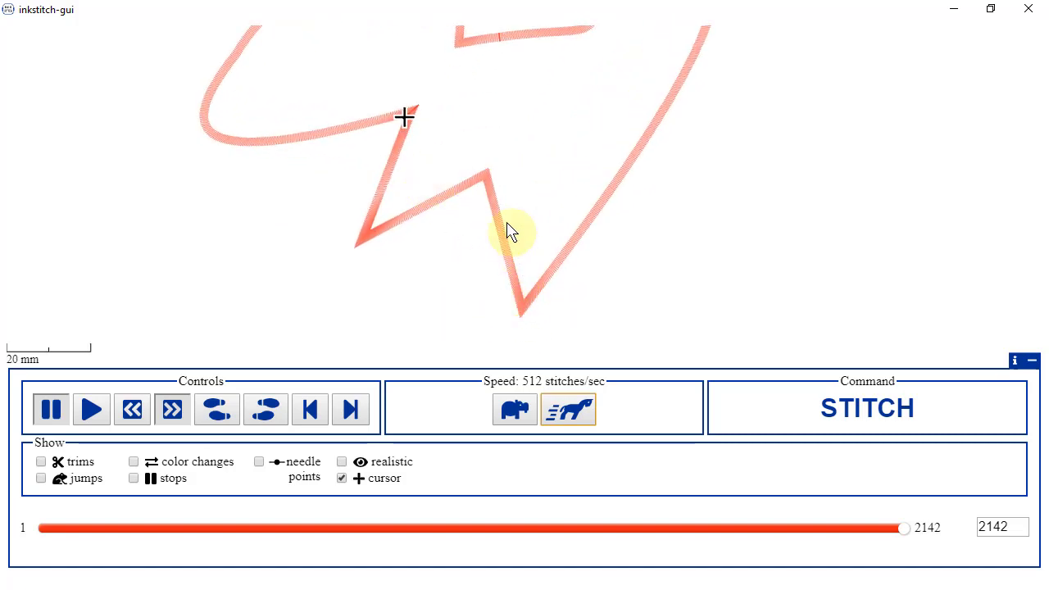
scroll(485, 203, "up", 1)
scroll(484, 202, "up", 1)
scroll(485, 206, "down", 2)
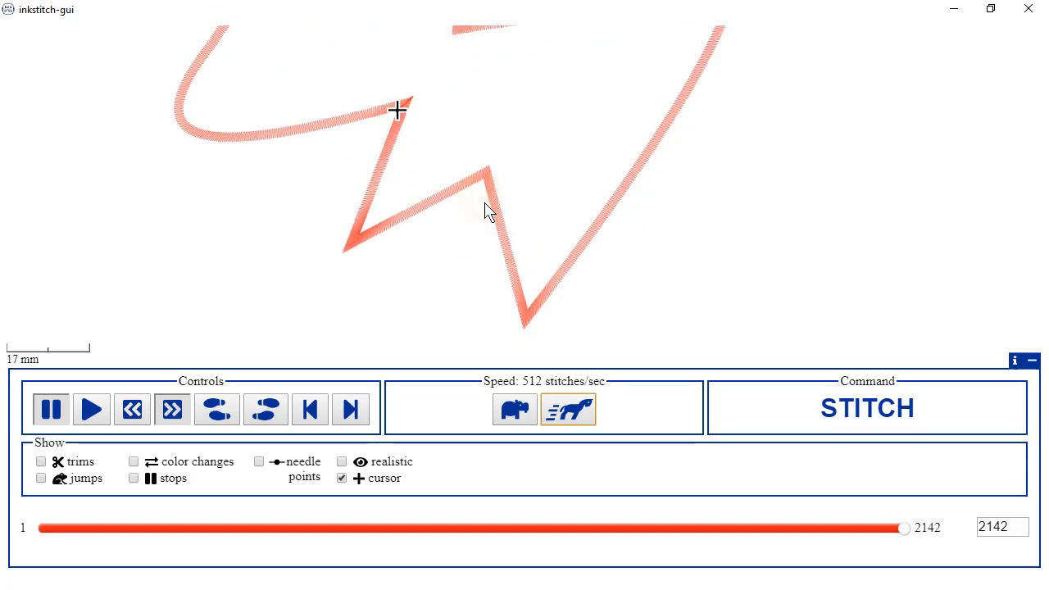
left_click(1028, 12)
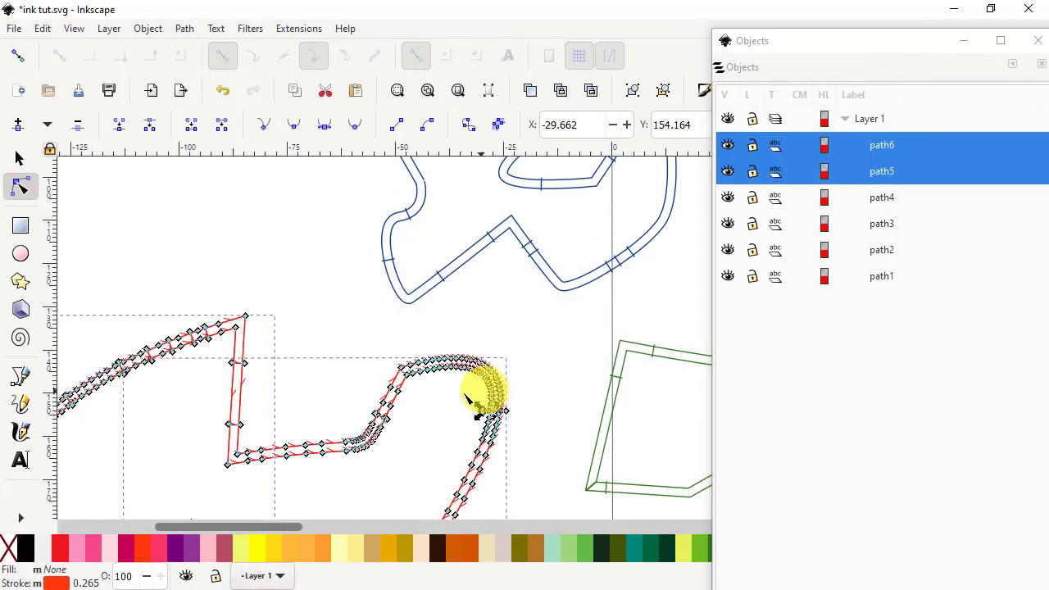
Select the rung nearest the lower-left sharp corner on the red zigzag's segment rising to the middle peak
scroll(413, 392, "down", 3)
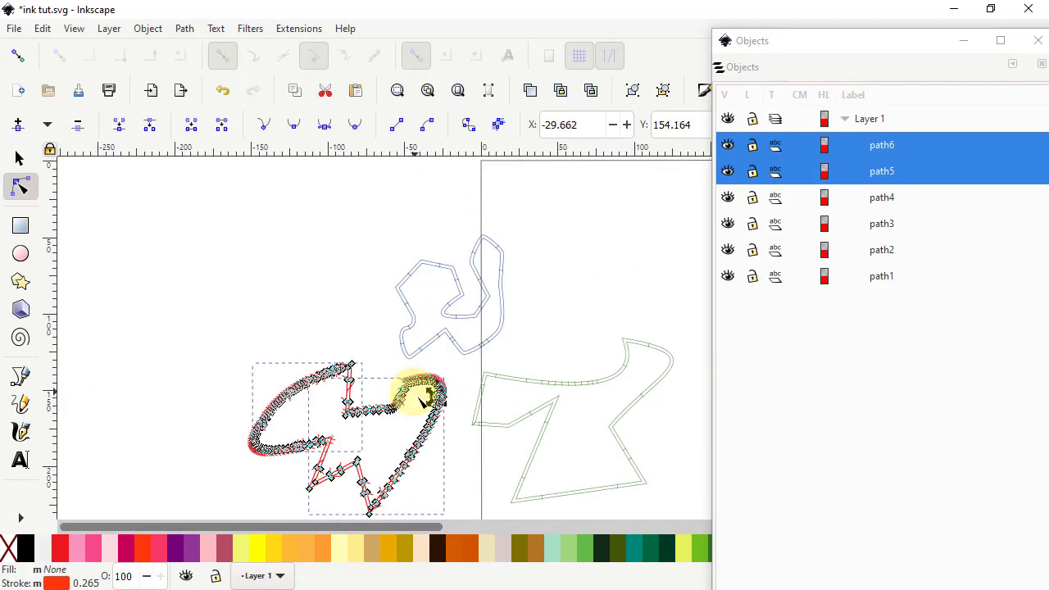
left_click(329, 479)
scroll(305, 478, "up", 4)
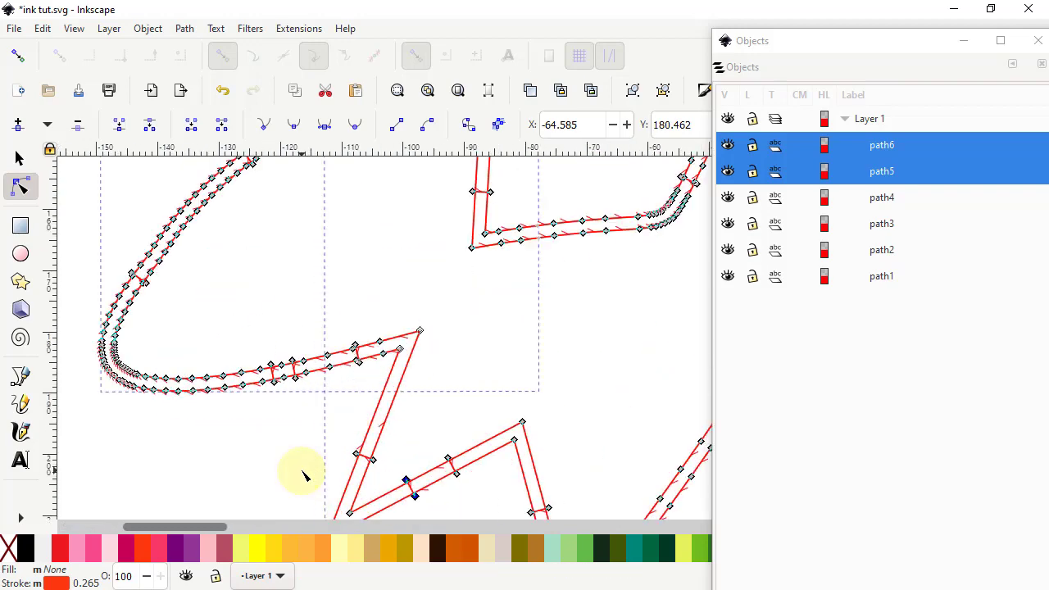